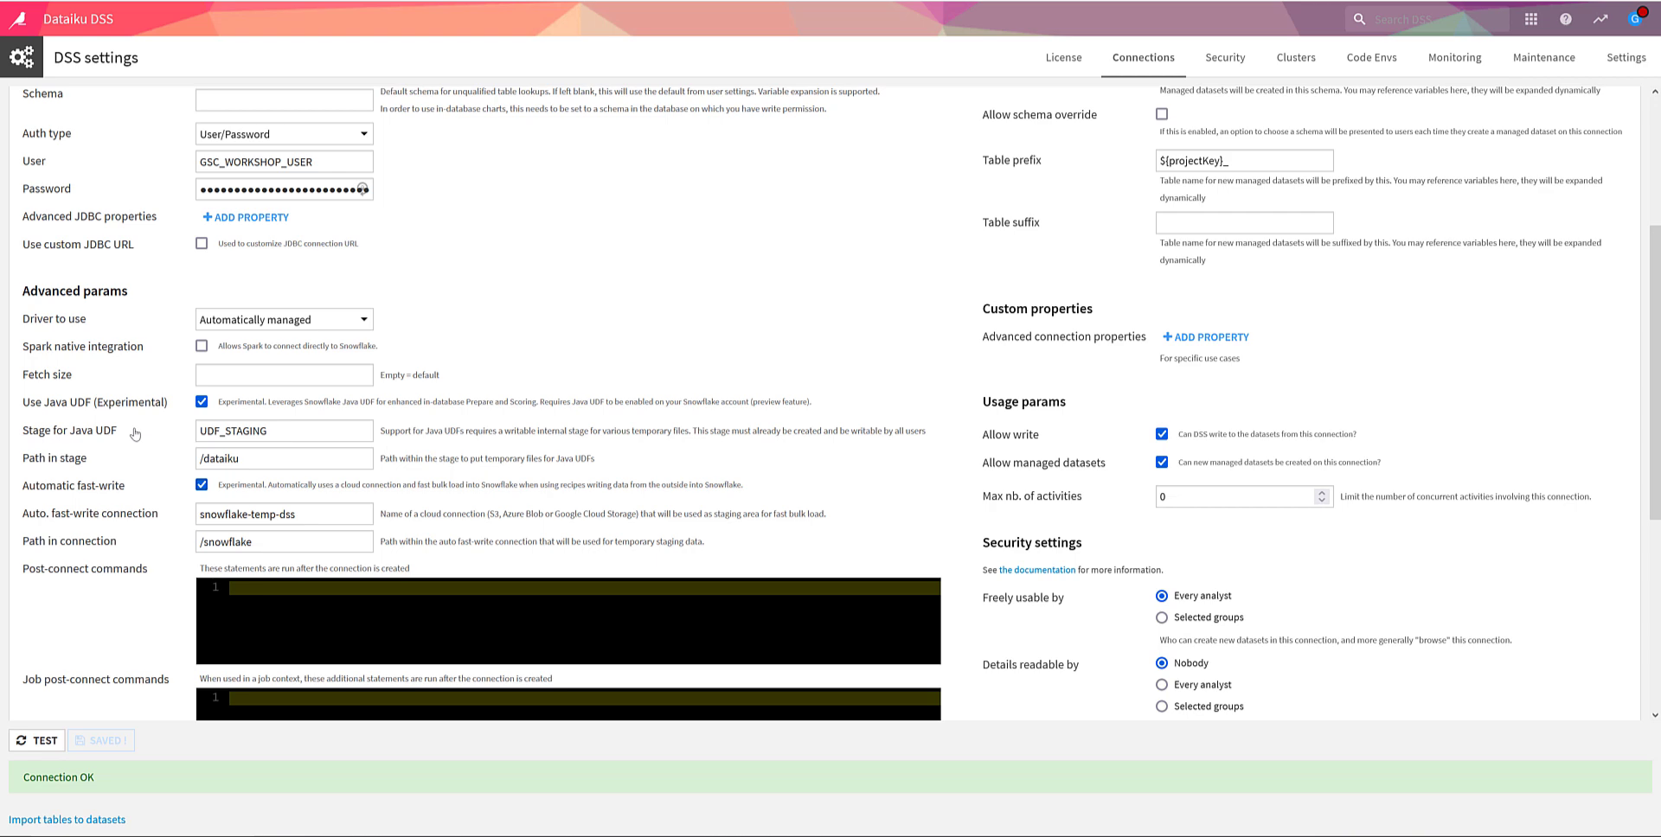
Step: Copy the Java UDF stage name and, in Snowflake, create the Snowflake-managed stage UDF_STAGING in GSC_WORKSHOP_SCHEMA with the comment "DSS UDF Stage"
double_click(218, 433)
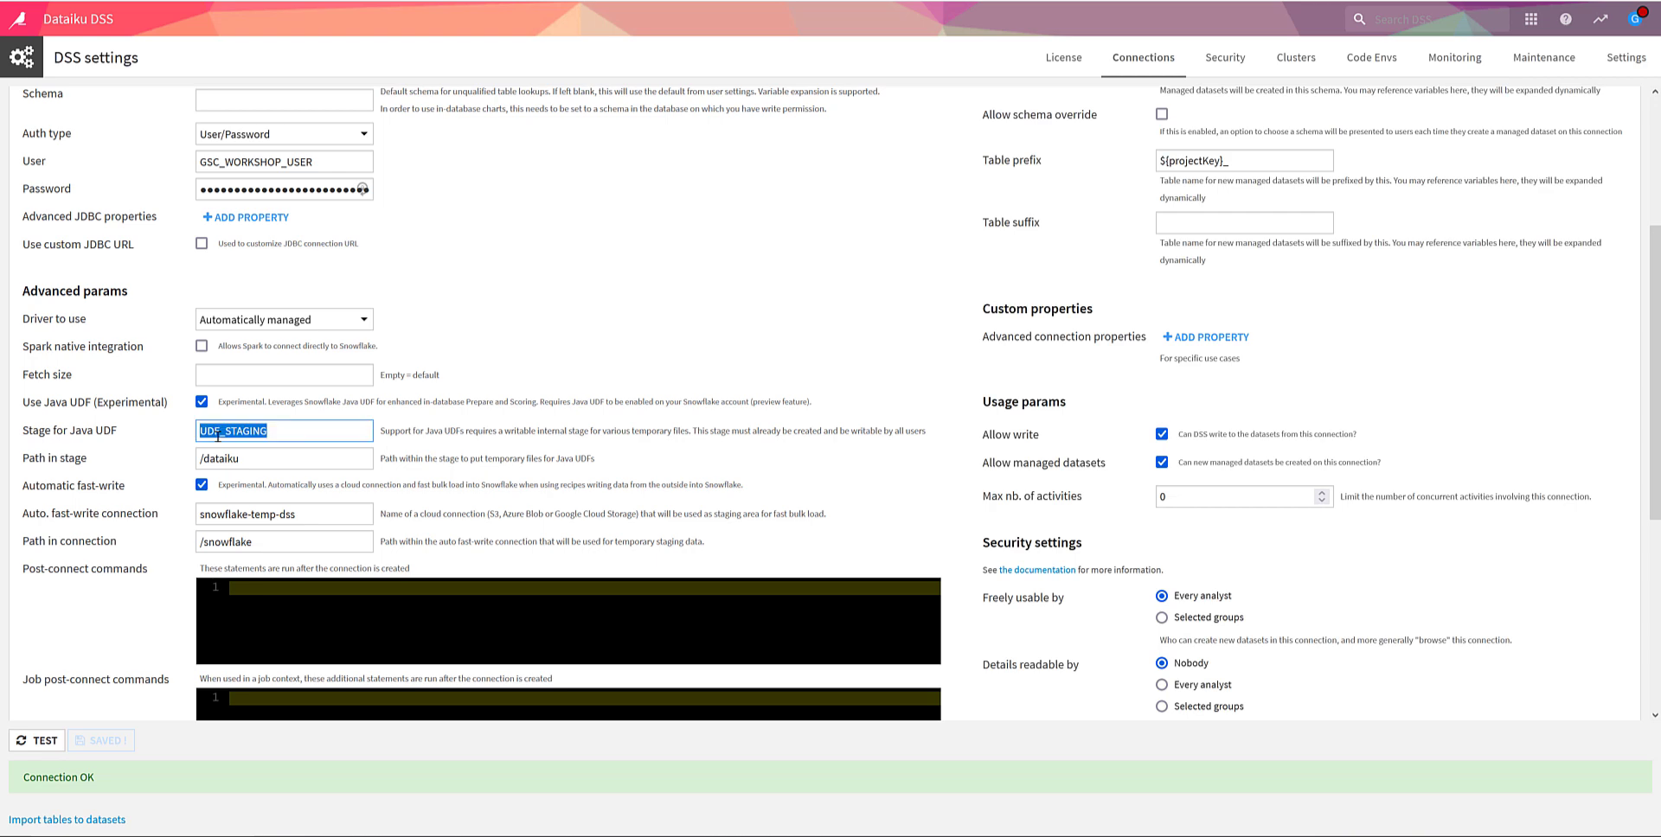
right_click(219, 437)
click(255, 533)
key(ctrl+Tab)
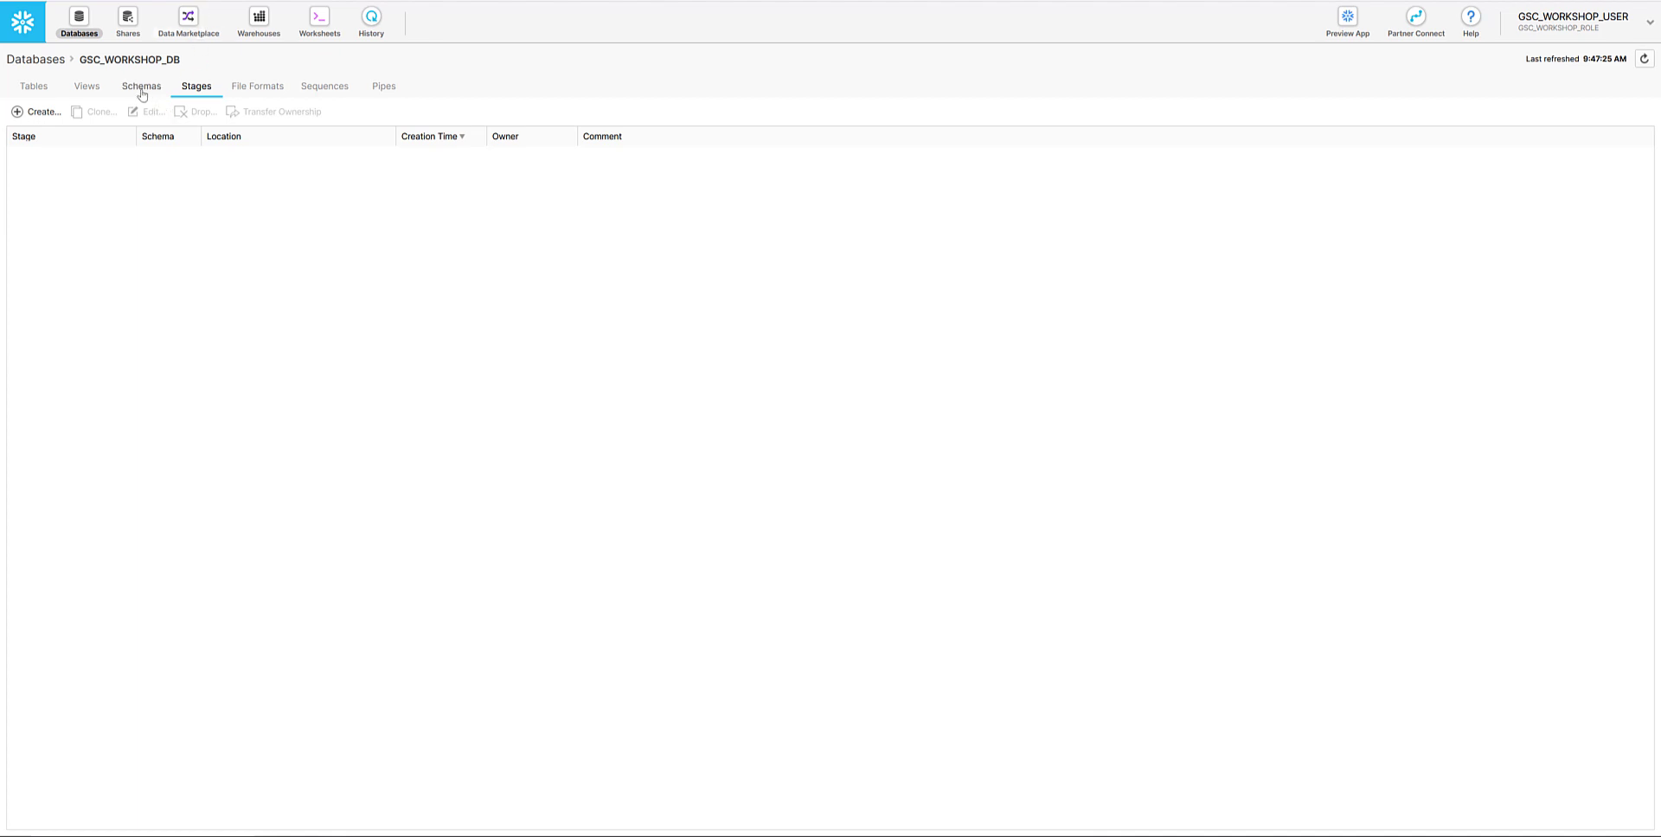
click(27, 116)
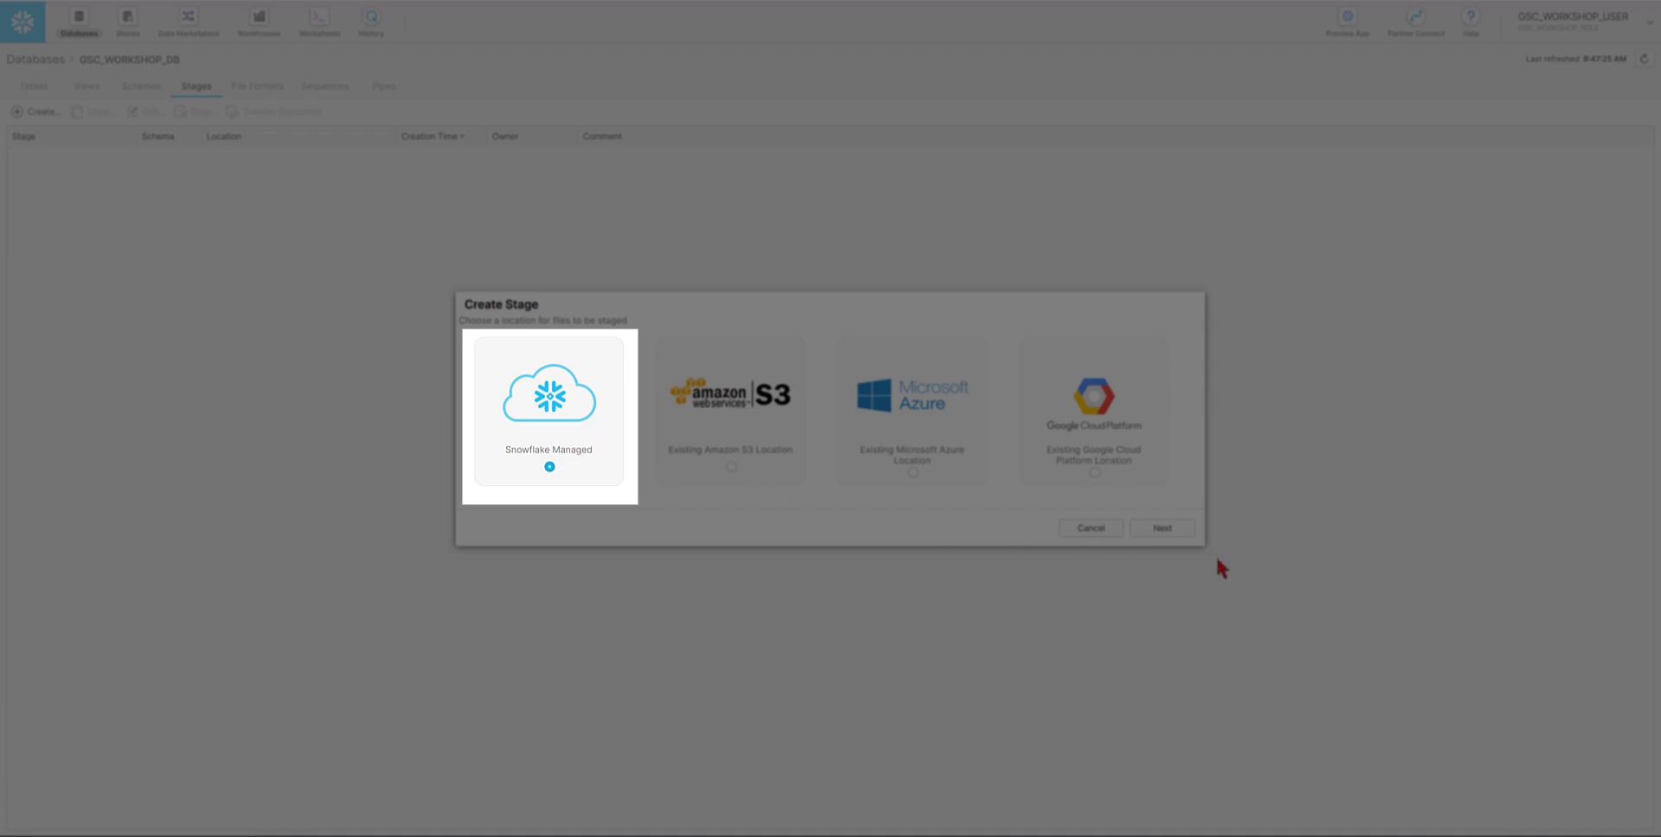
click(1161, 528)
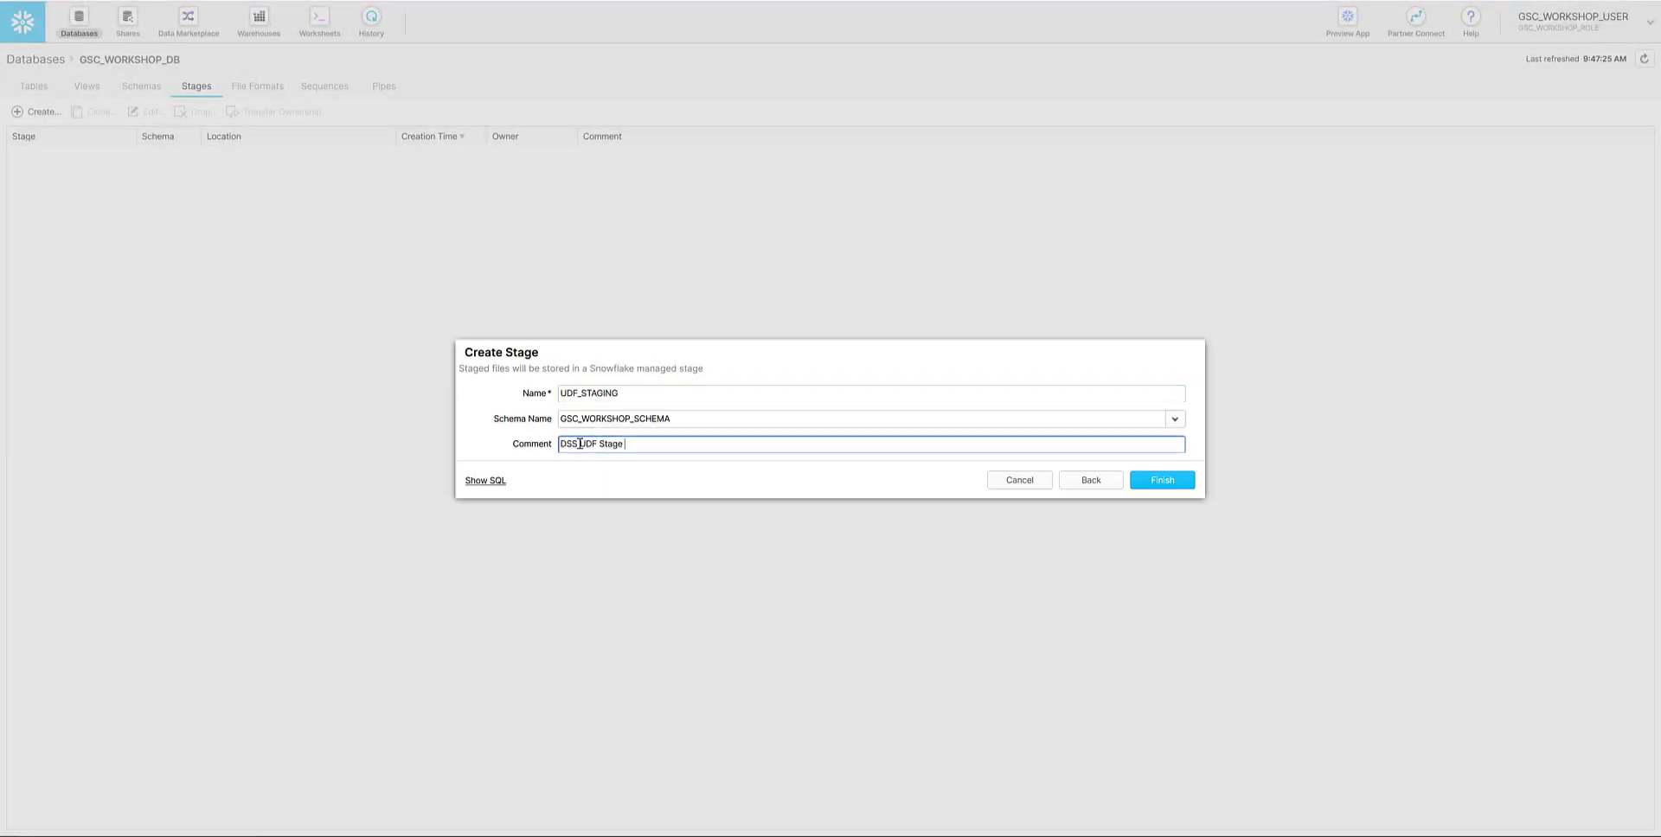
click(1155, 481)
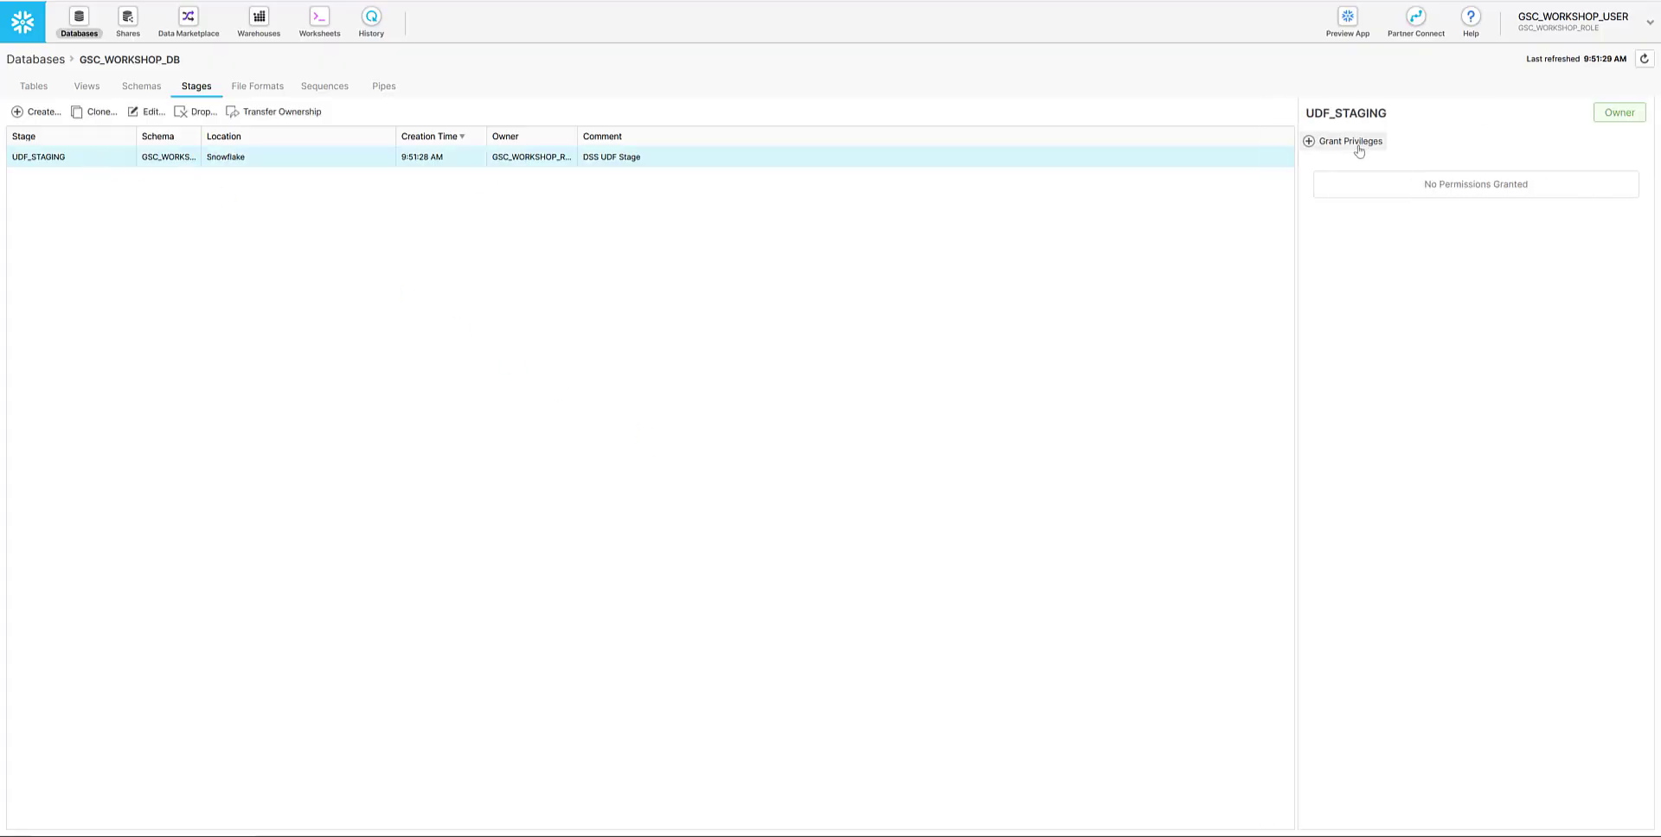
Step: Grant READ and WRITE privileges on the UDF_STAGING stage to the role GSC_WORKSHOP_ROLE
click(1354, 143)
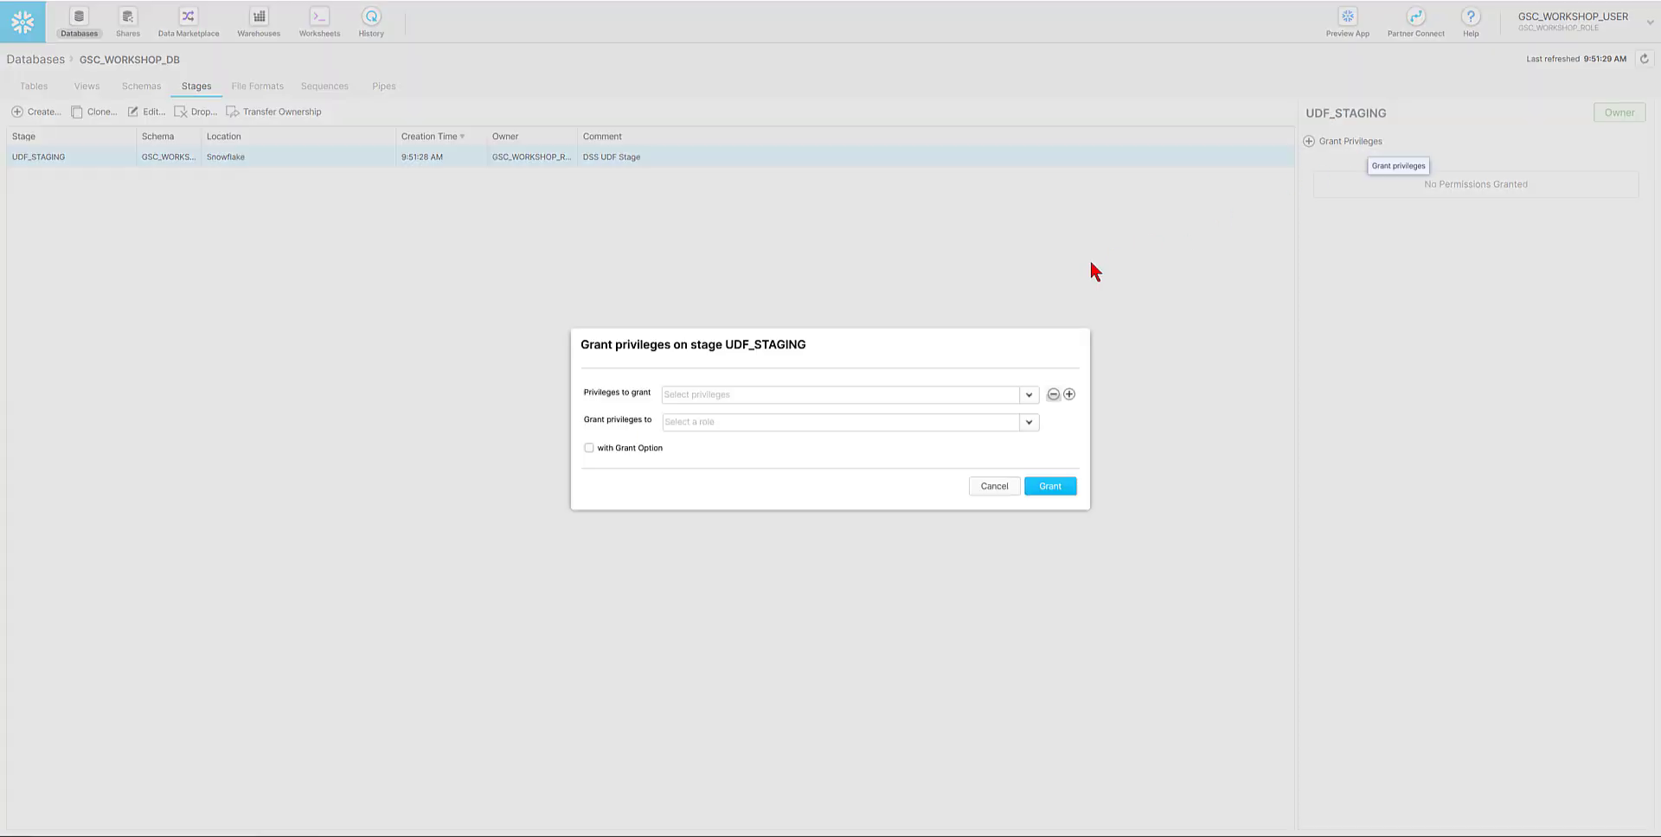
click(1029, 396)
click(676, 415)
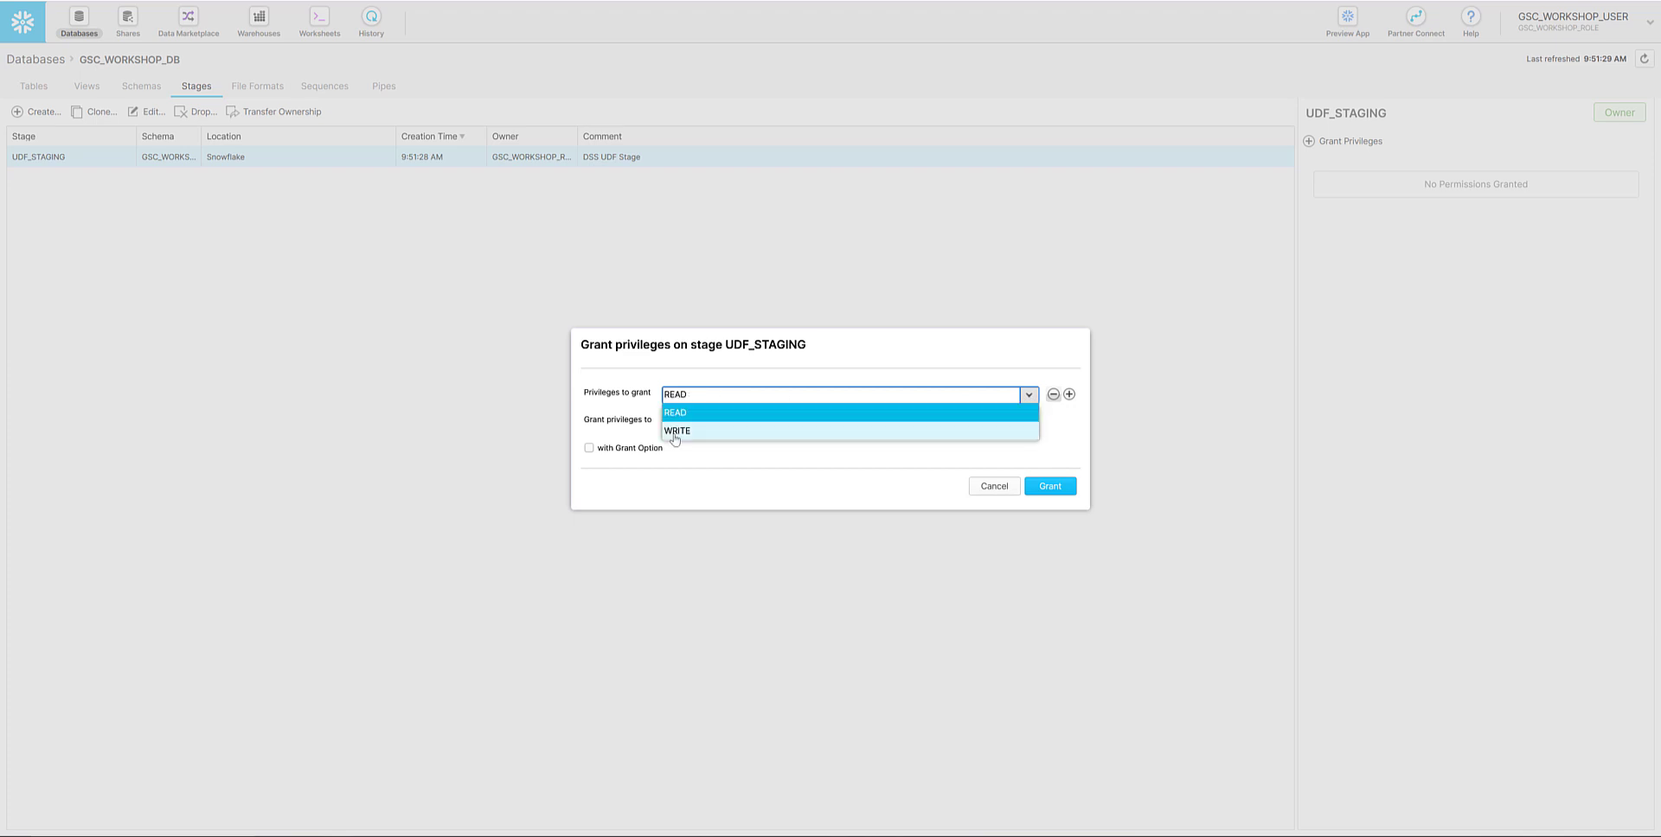
click(675, 431)
click(687, 460)
click(696, 423)
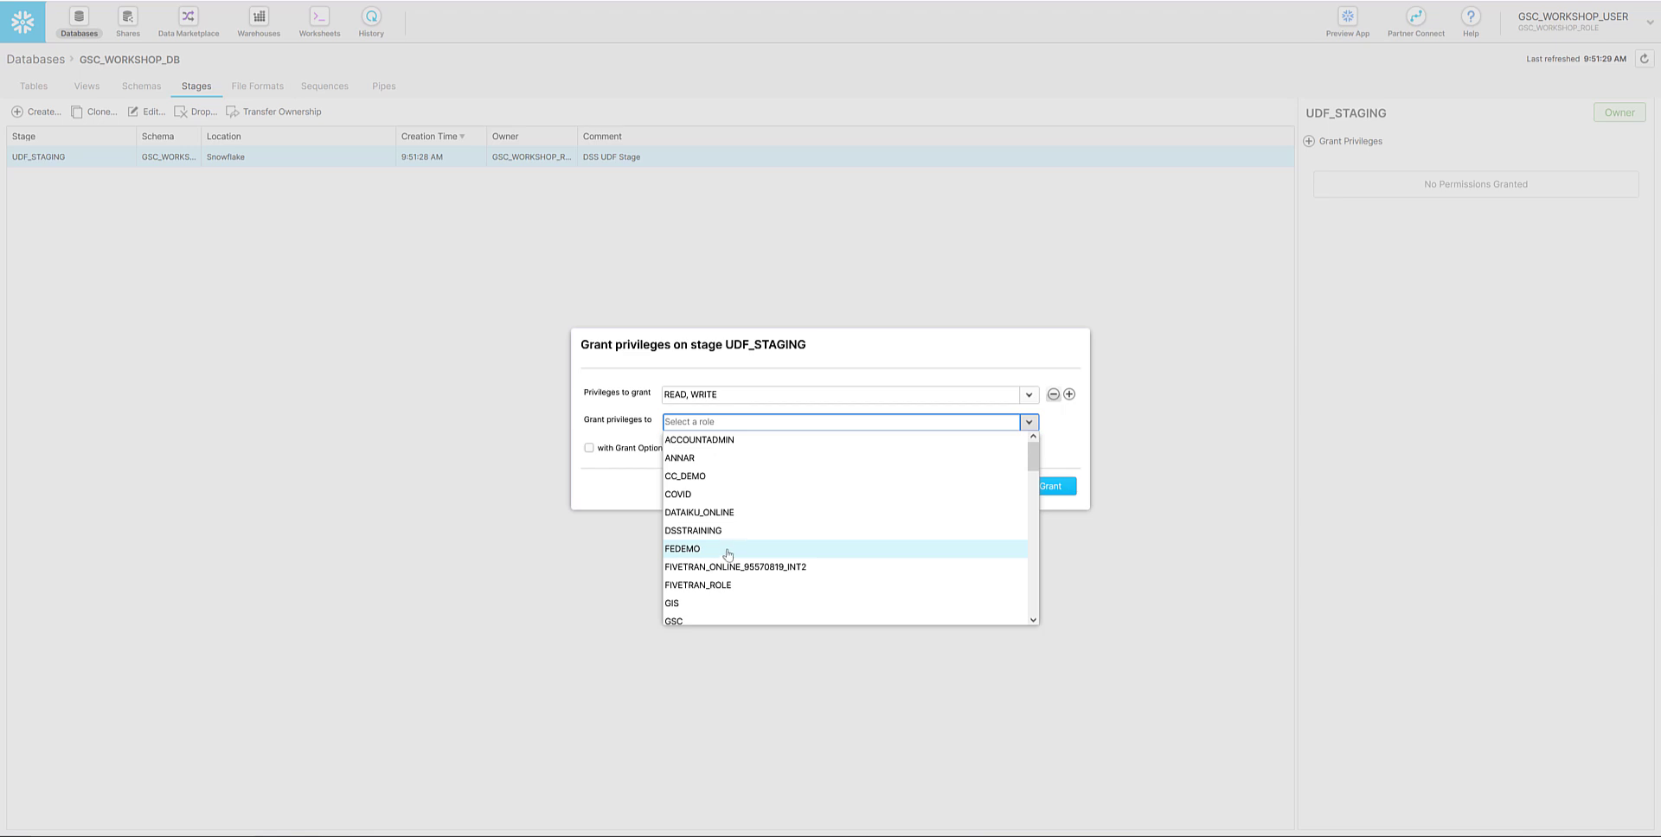
scroll(728, 554, down, 2)
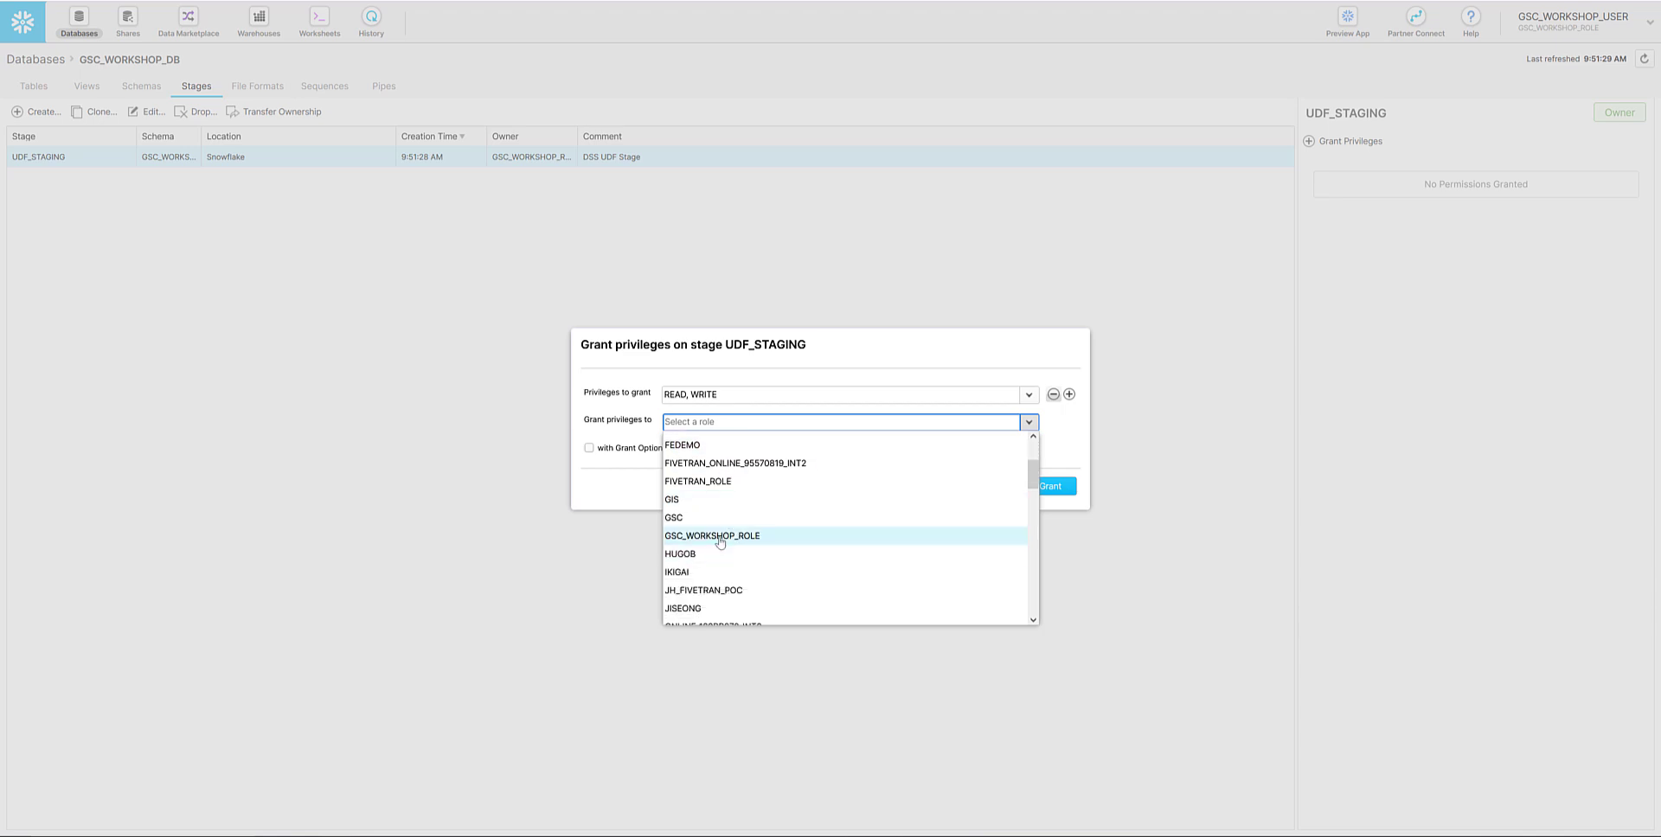
click(719, 536)
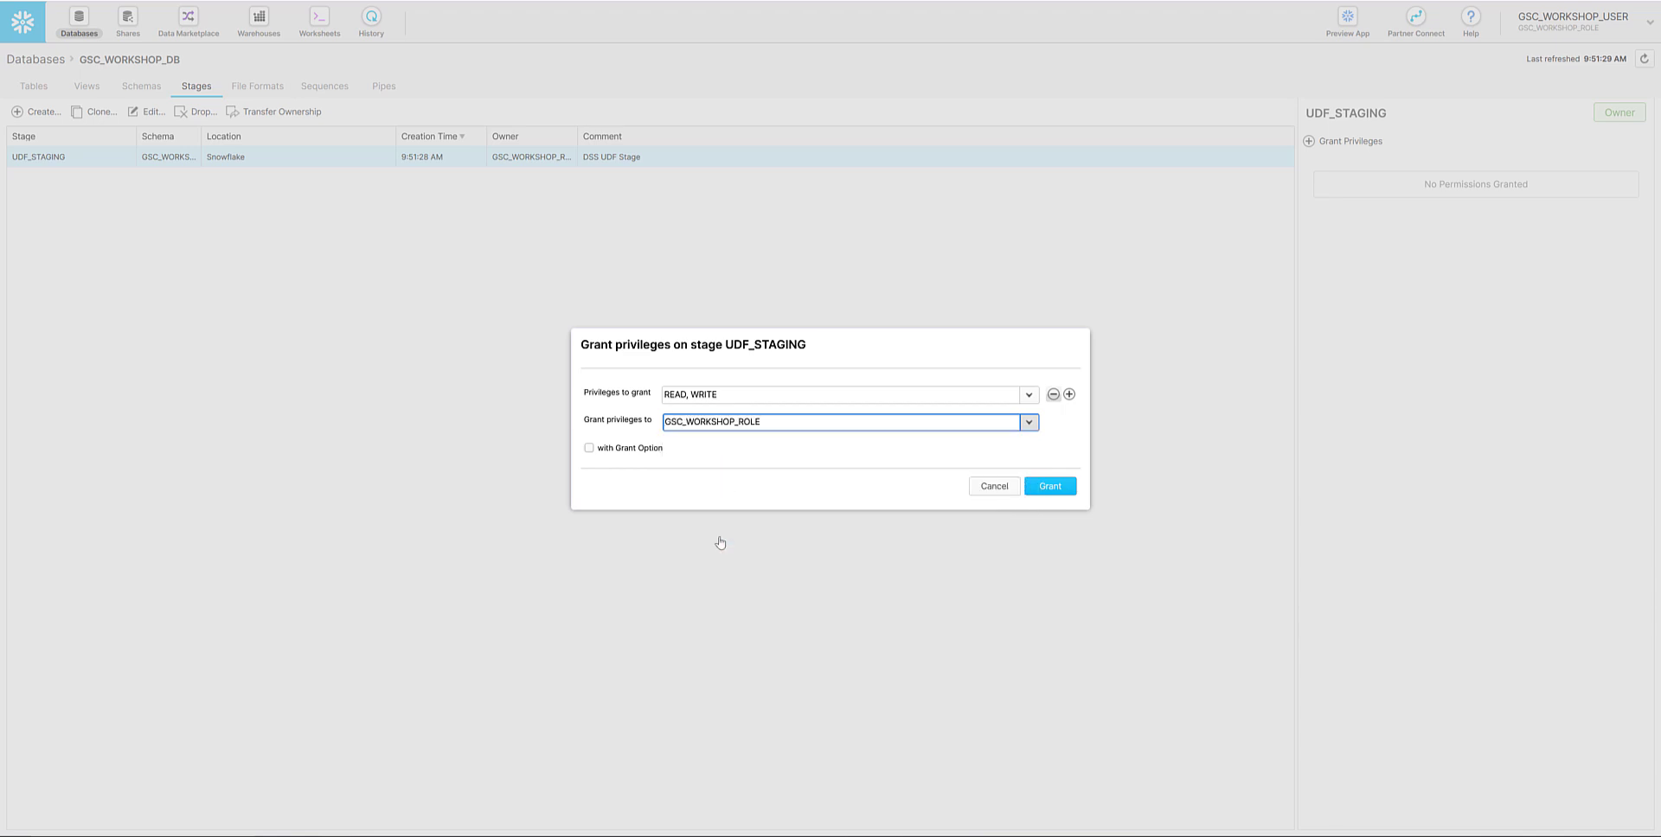
click(1050, 486)
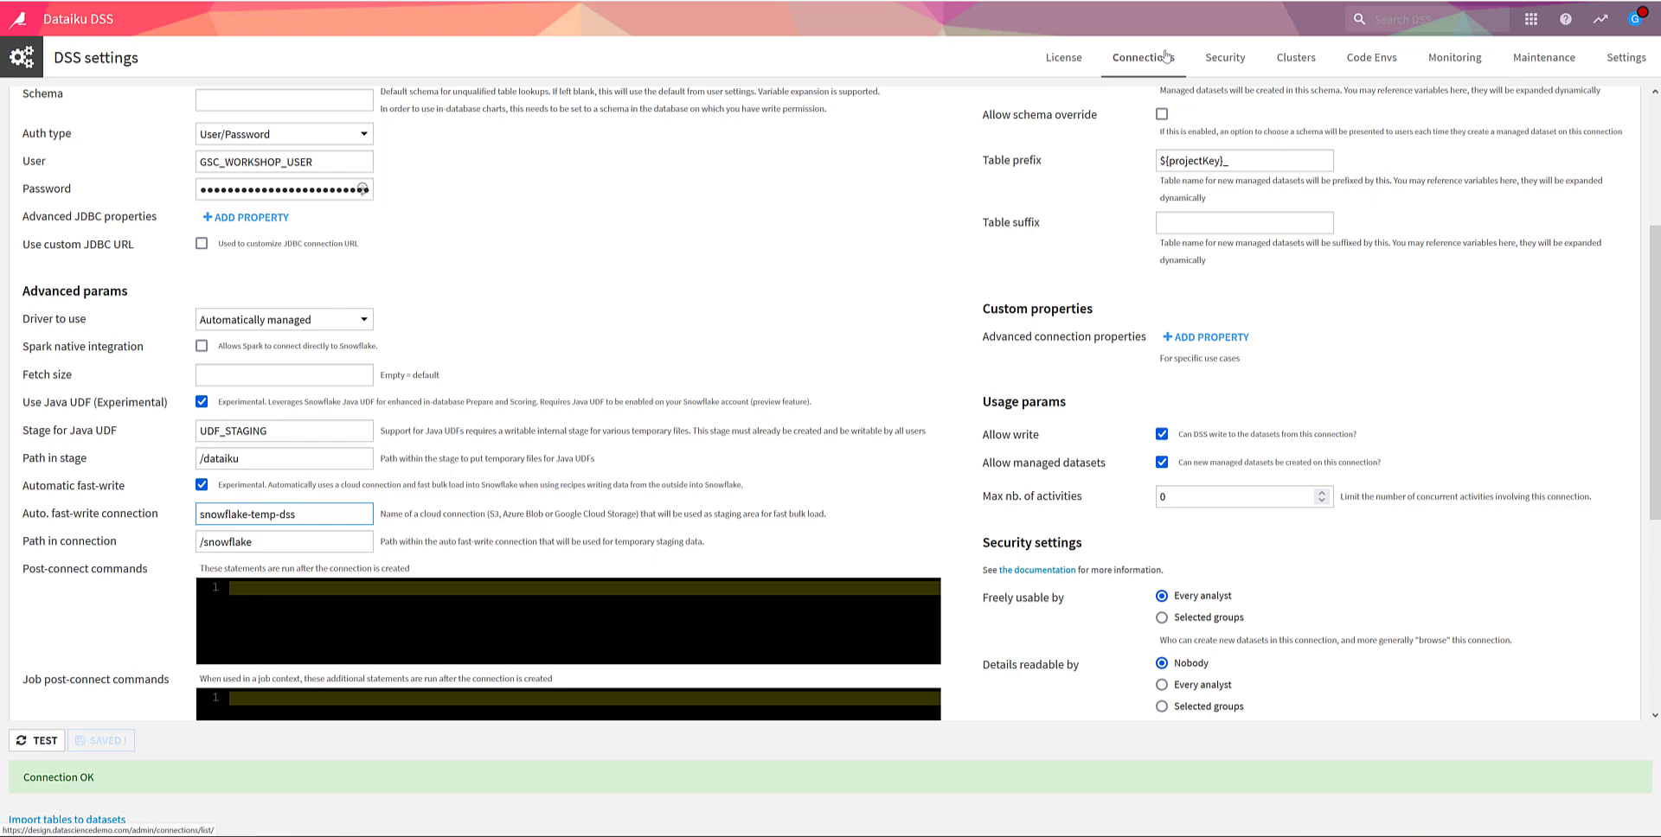
Step: In Dataiku DSS, open the snowflake-temp-dss Amazon S3 connection and check its bucket and managed data subpath
click(1165, 57)
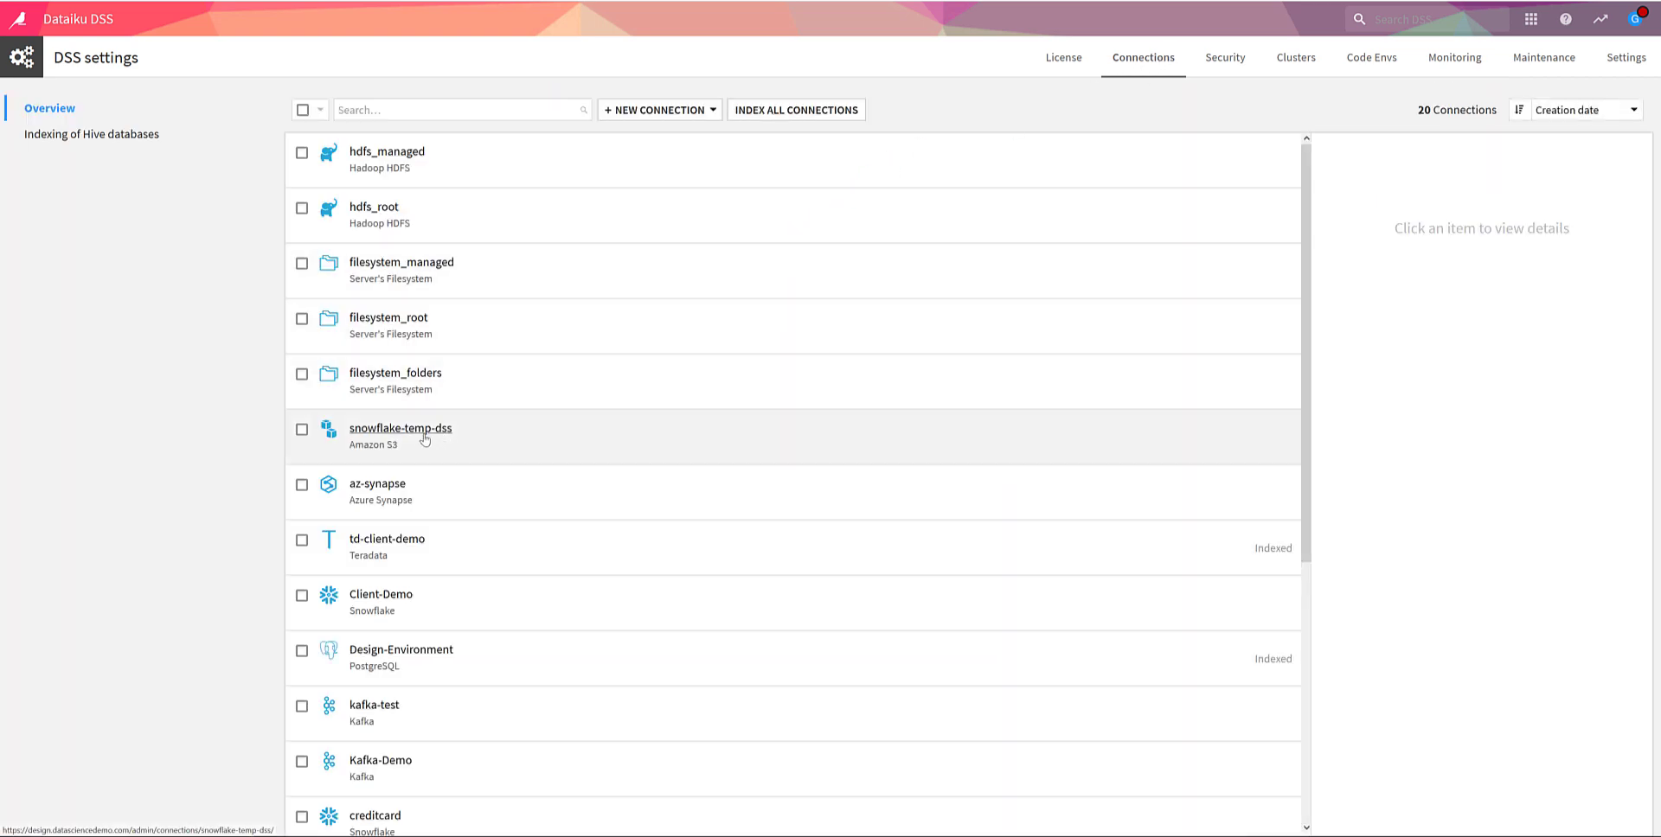
click(424, 432)
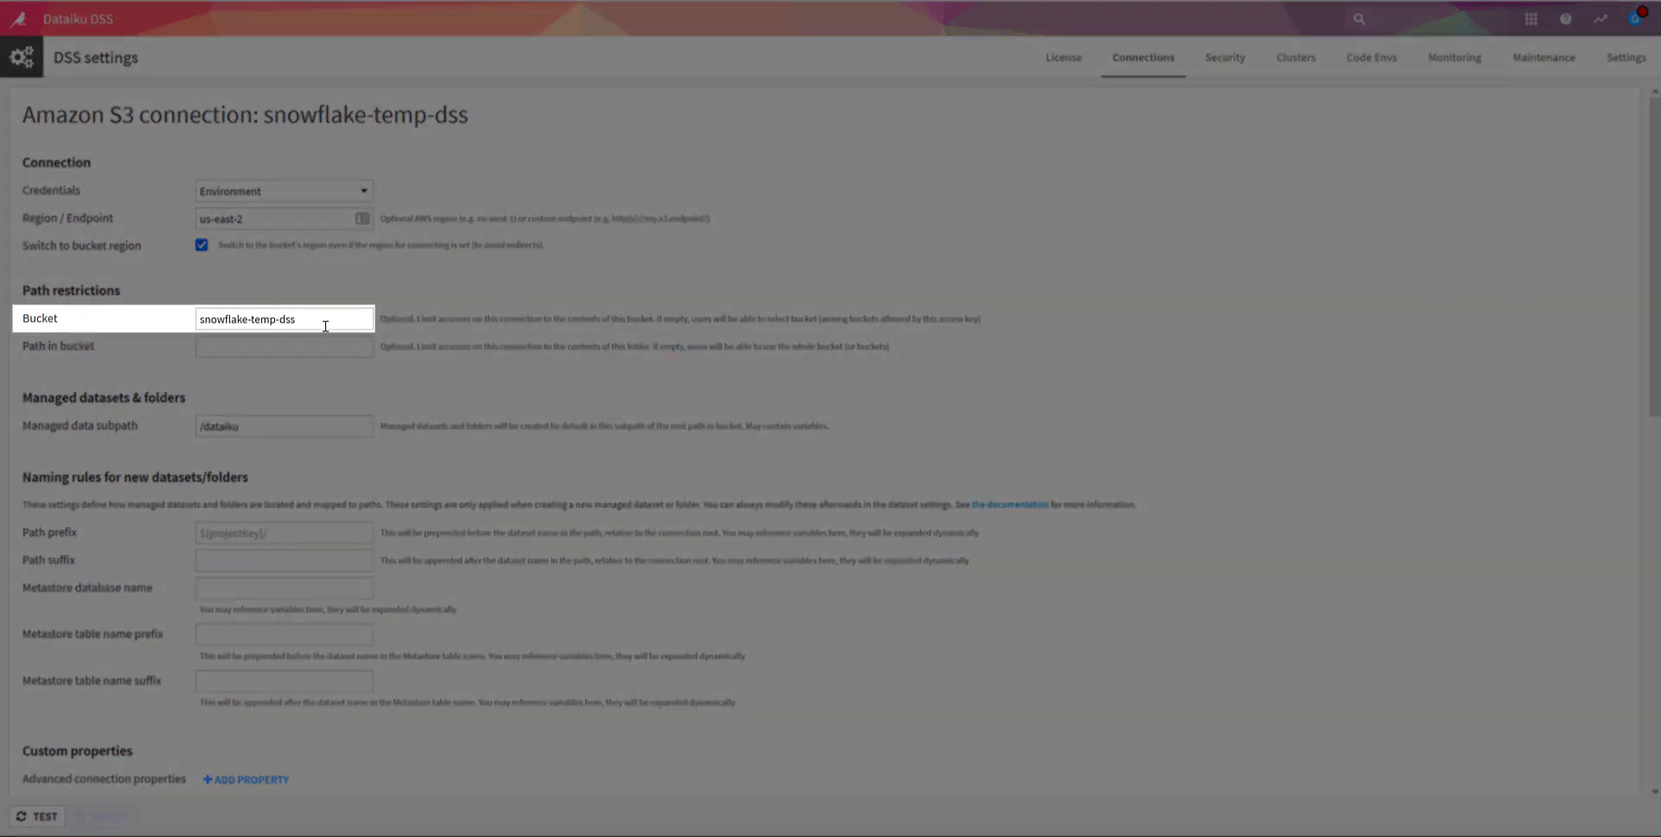
drag(326, 327, 199, 326)
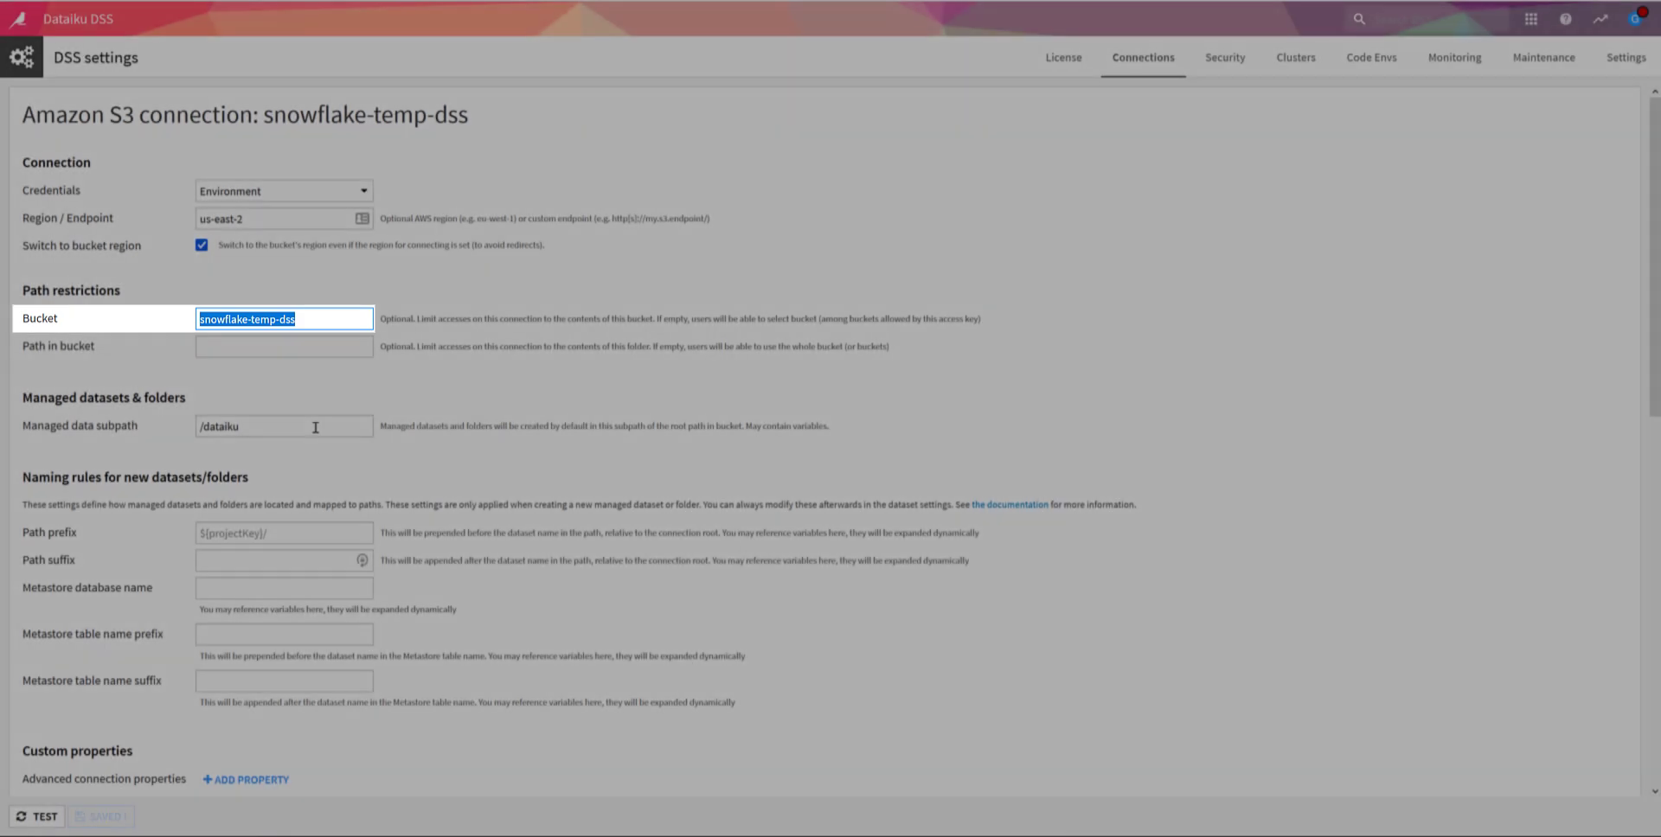
click(316, 426)
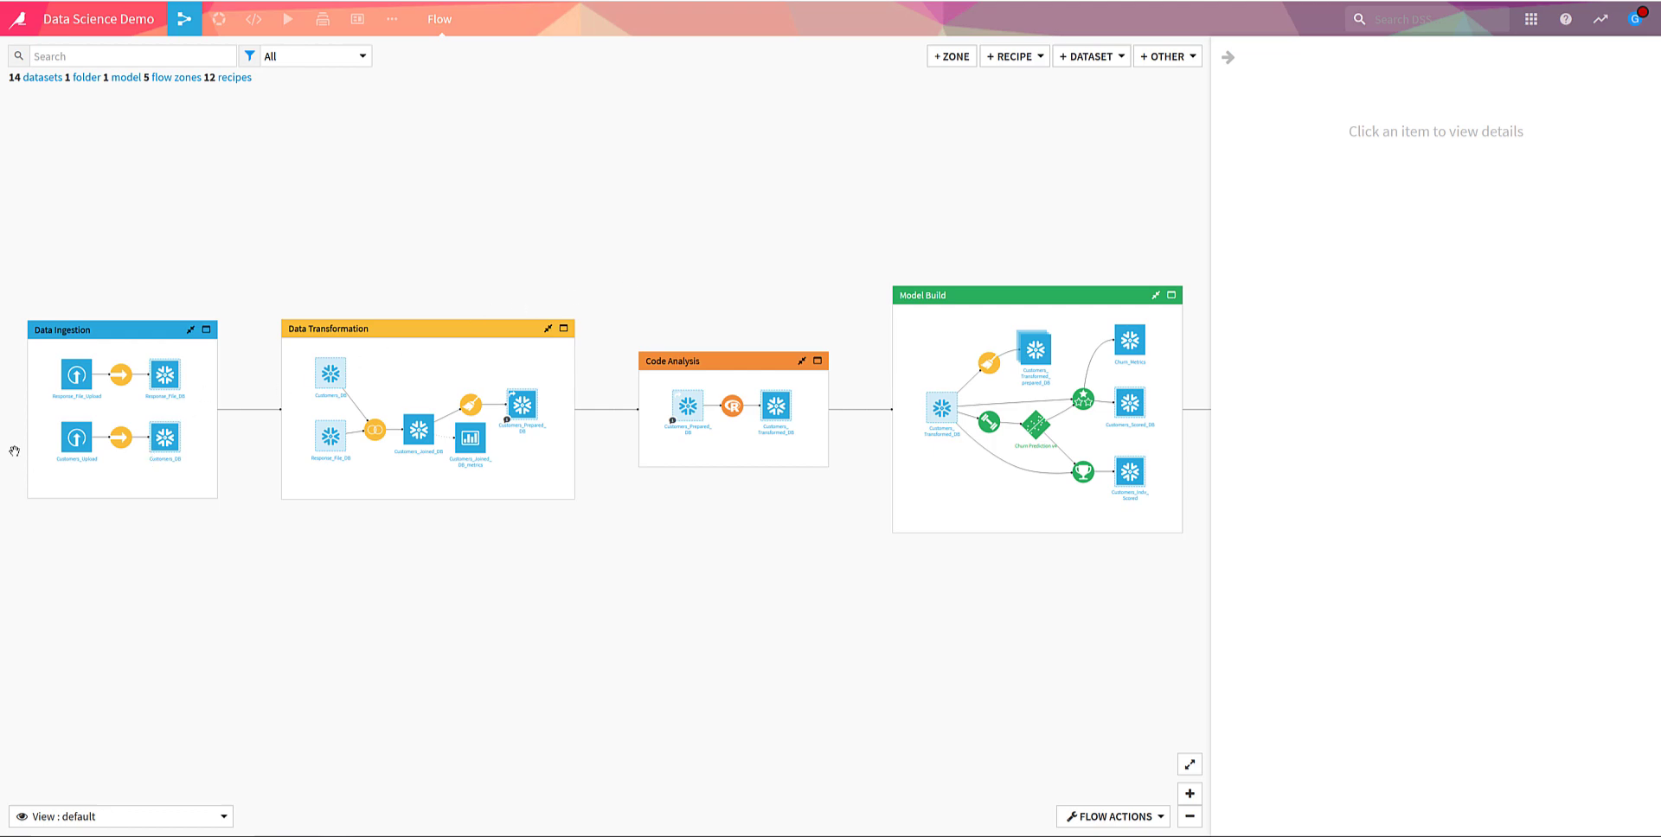
Step: Open the sync recipe between Customers_Upload and Customers_DB in the Data Ingestion zone and run it
click(69, 445)
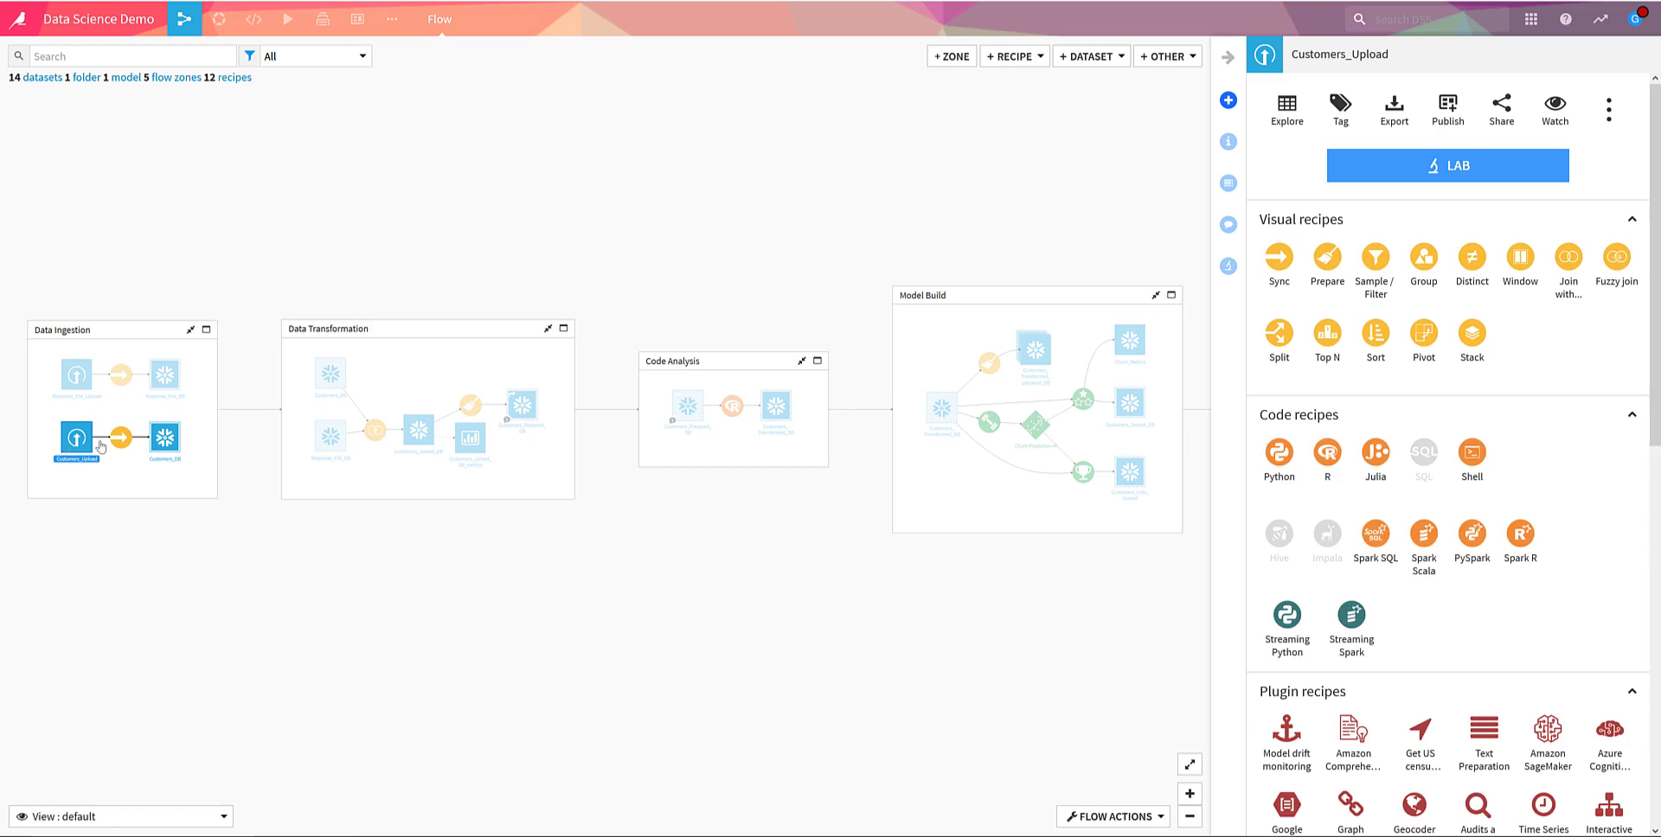
click(164, 441)
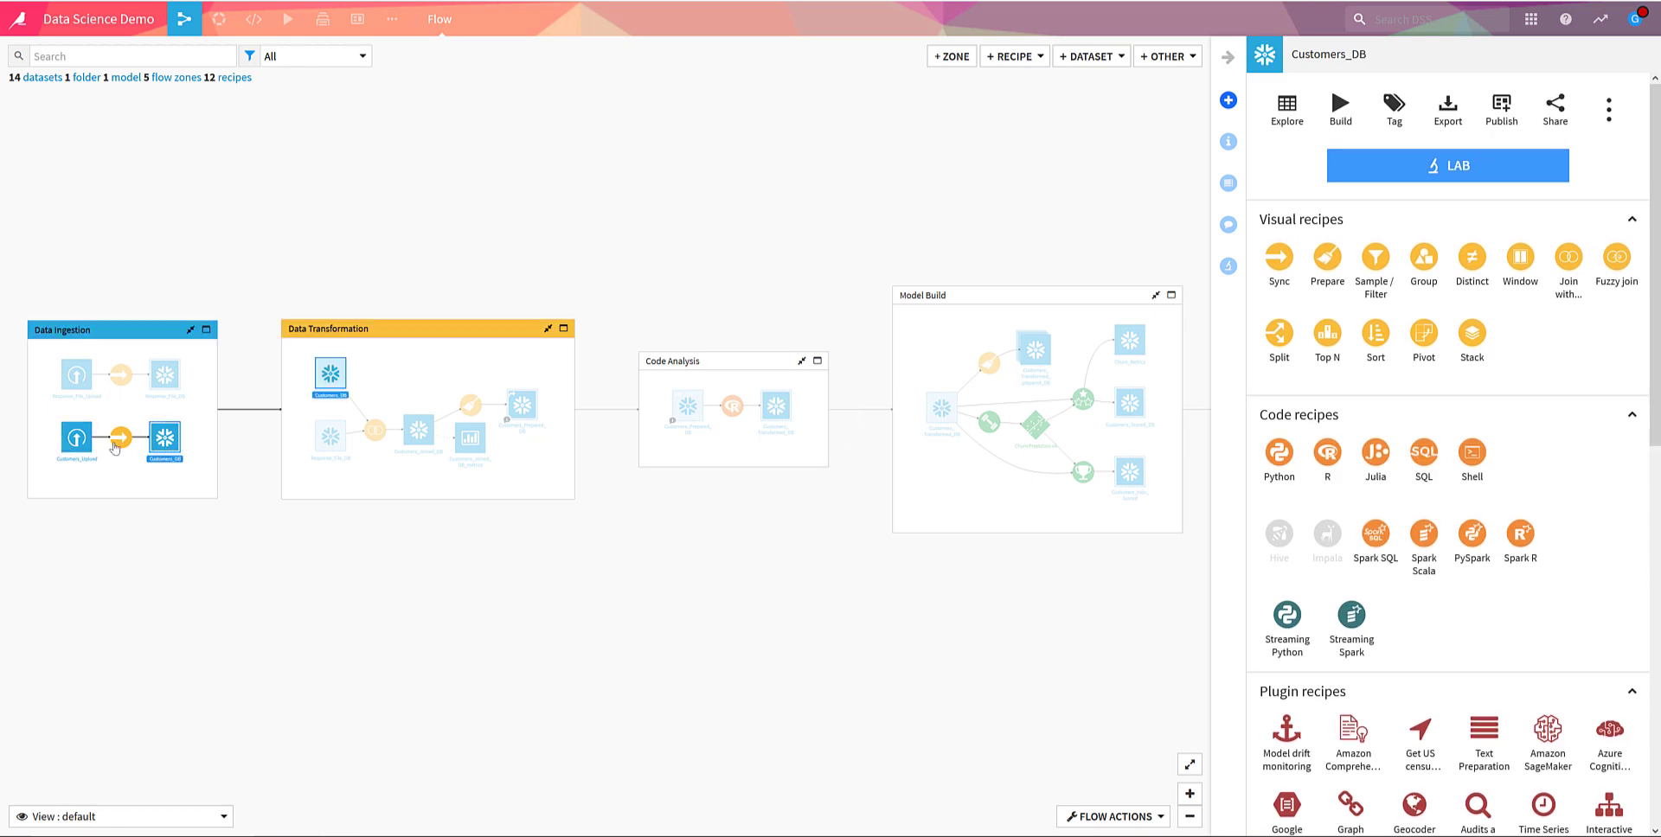
click(117, 443)
double_click(118, 443)
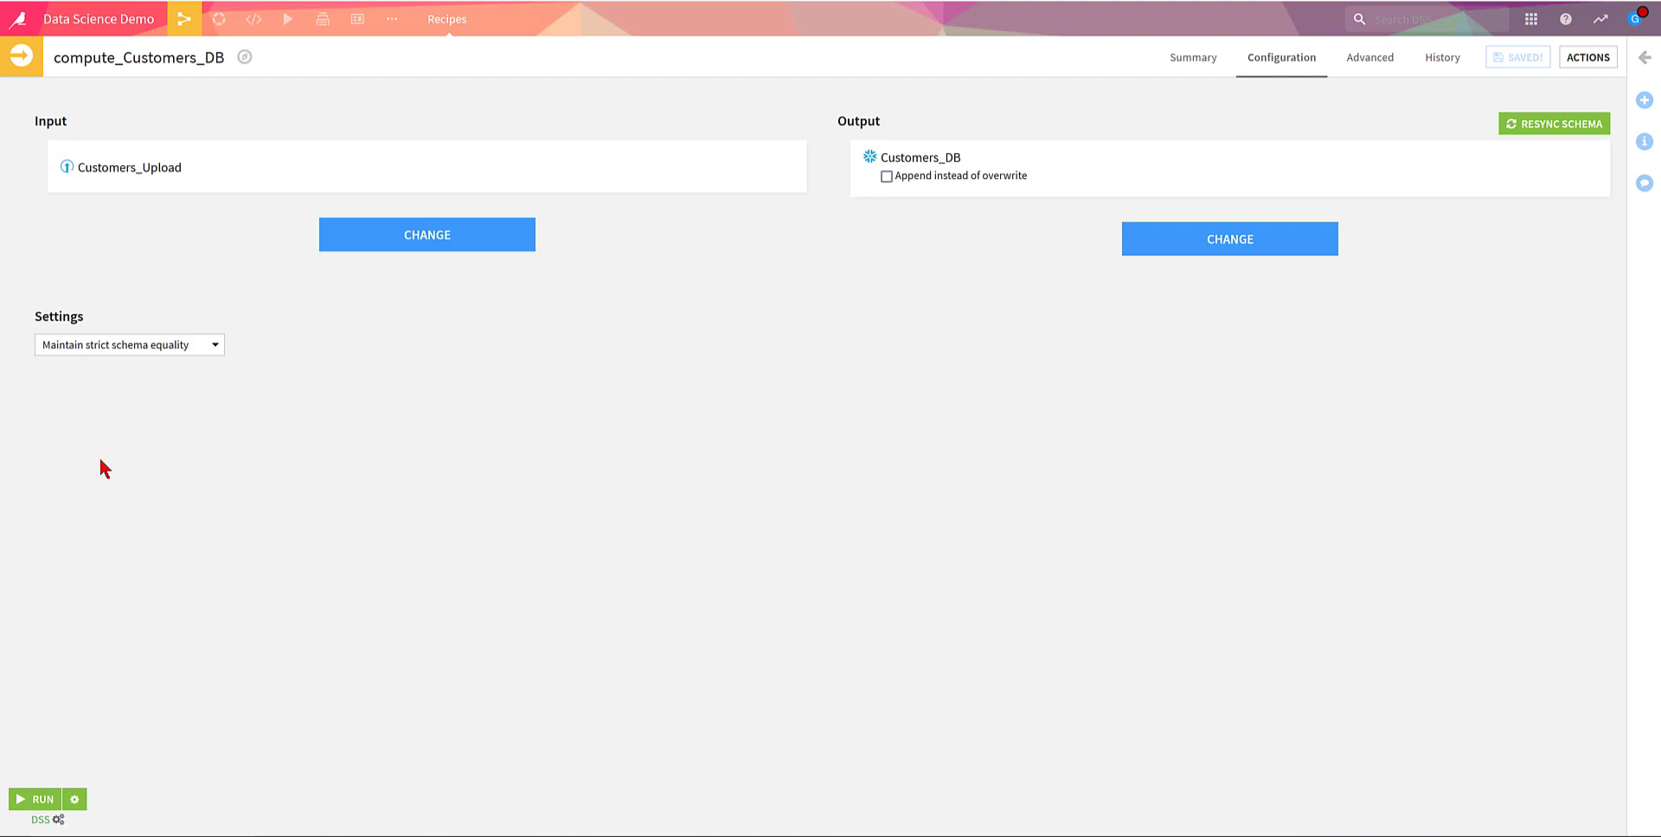
click(38, 799)
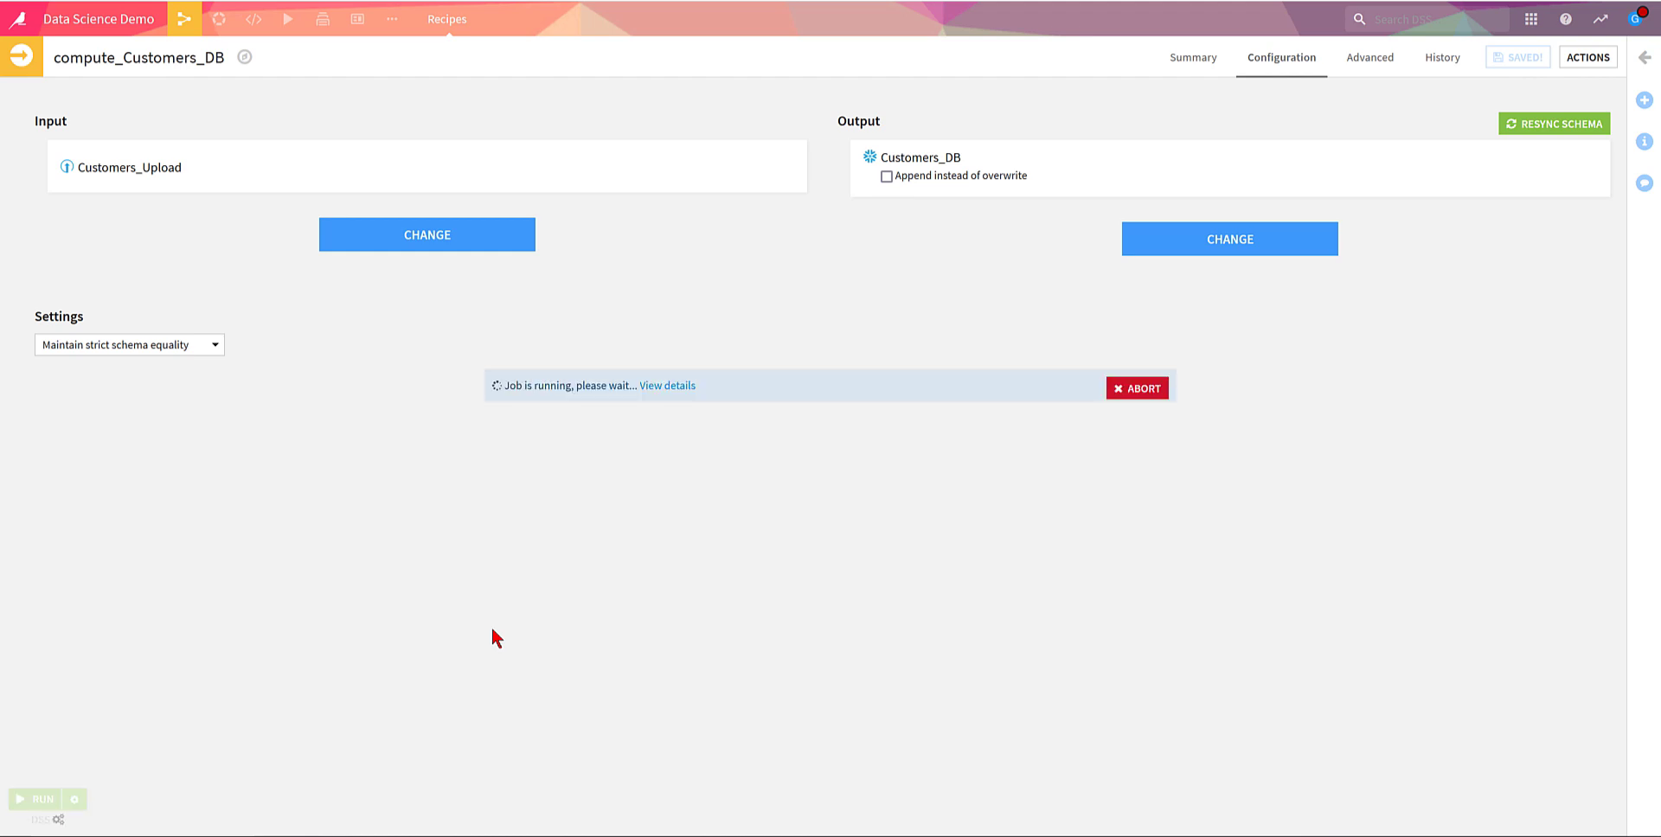
Step: Open the running job's details and examine the activity log for the temporary S3 bucket path and the file uploads
click(693, 386)
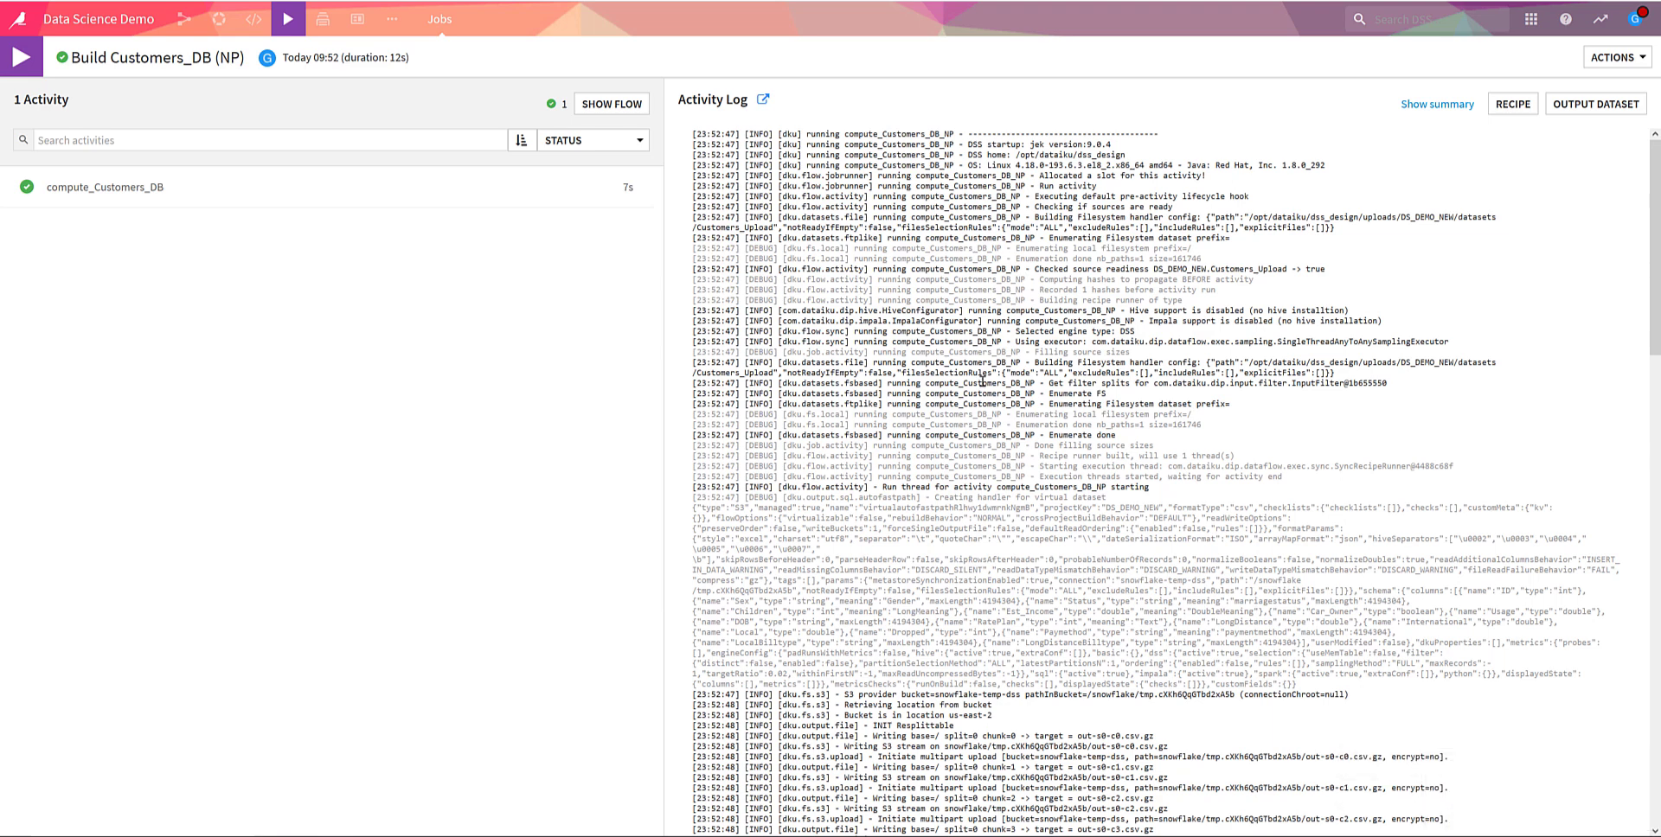
scroll(982, 384, down, 3)
scroll(982, 382, down, 1)
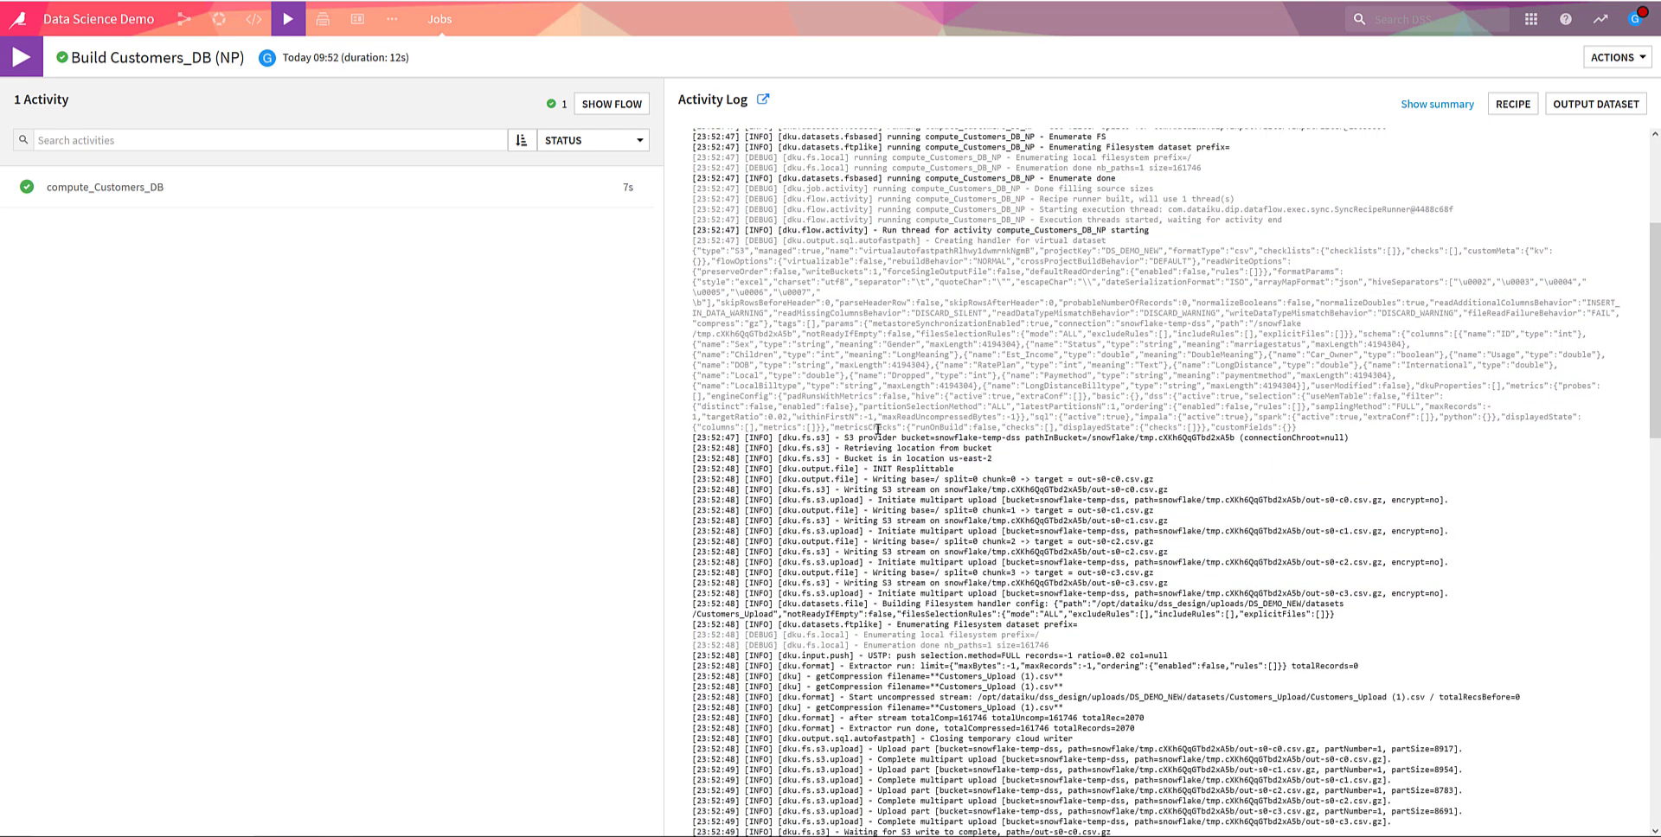
drag(900, 438, 1230, 436)
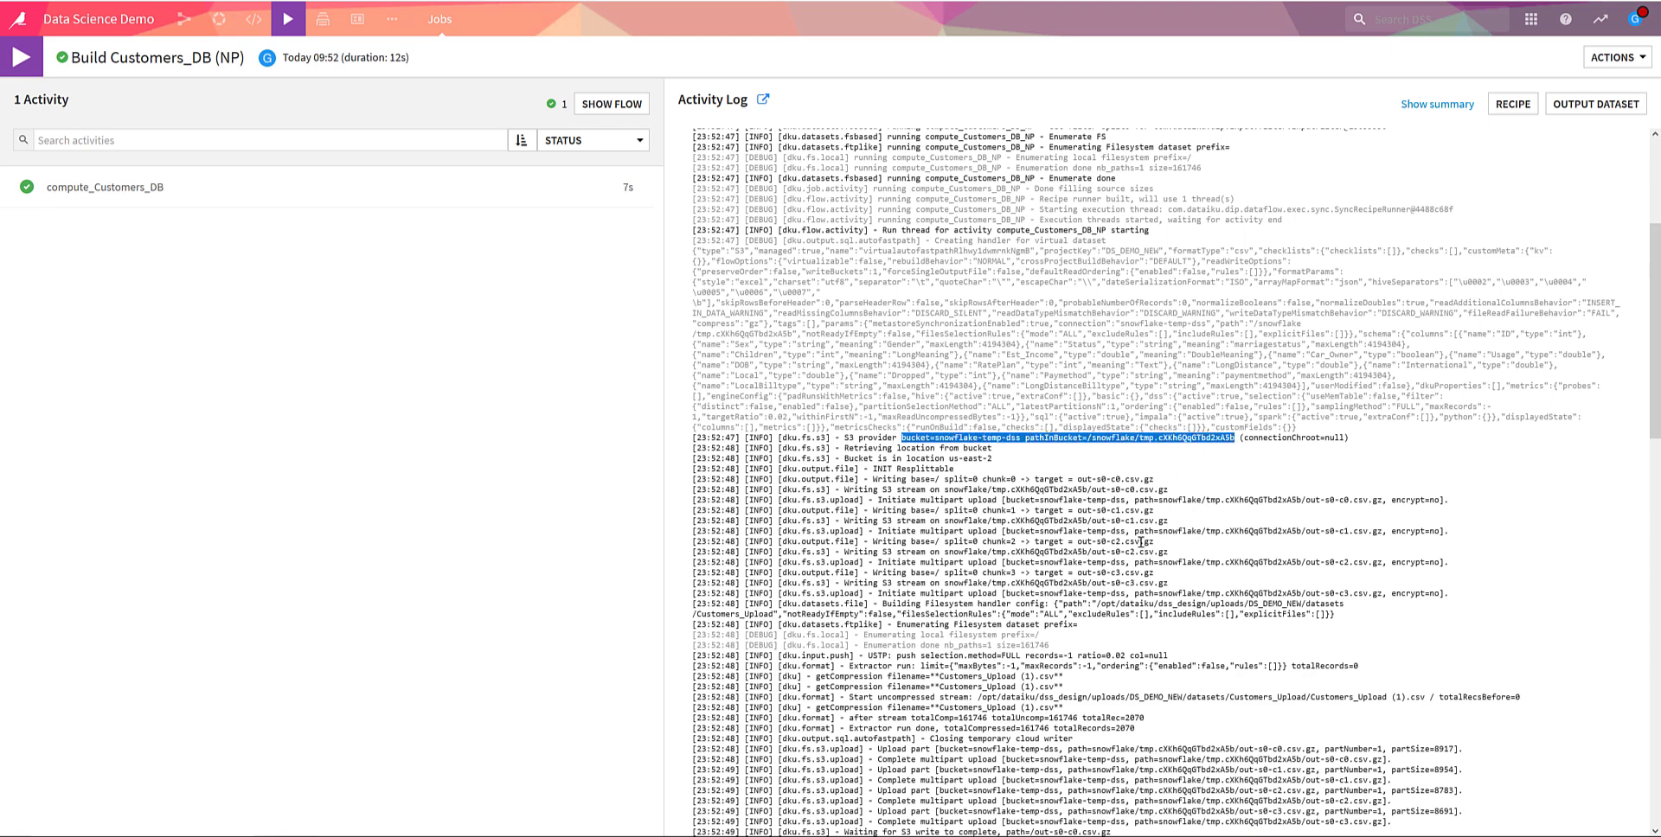
scroll(1129, 570, down, 3)
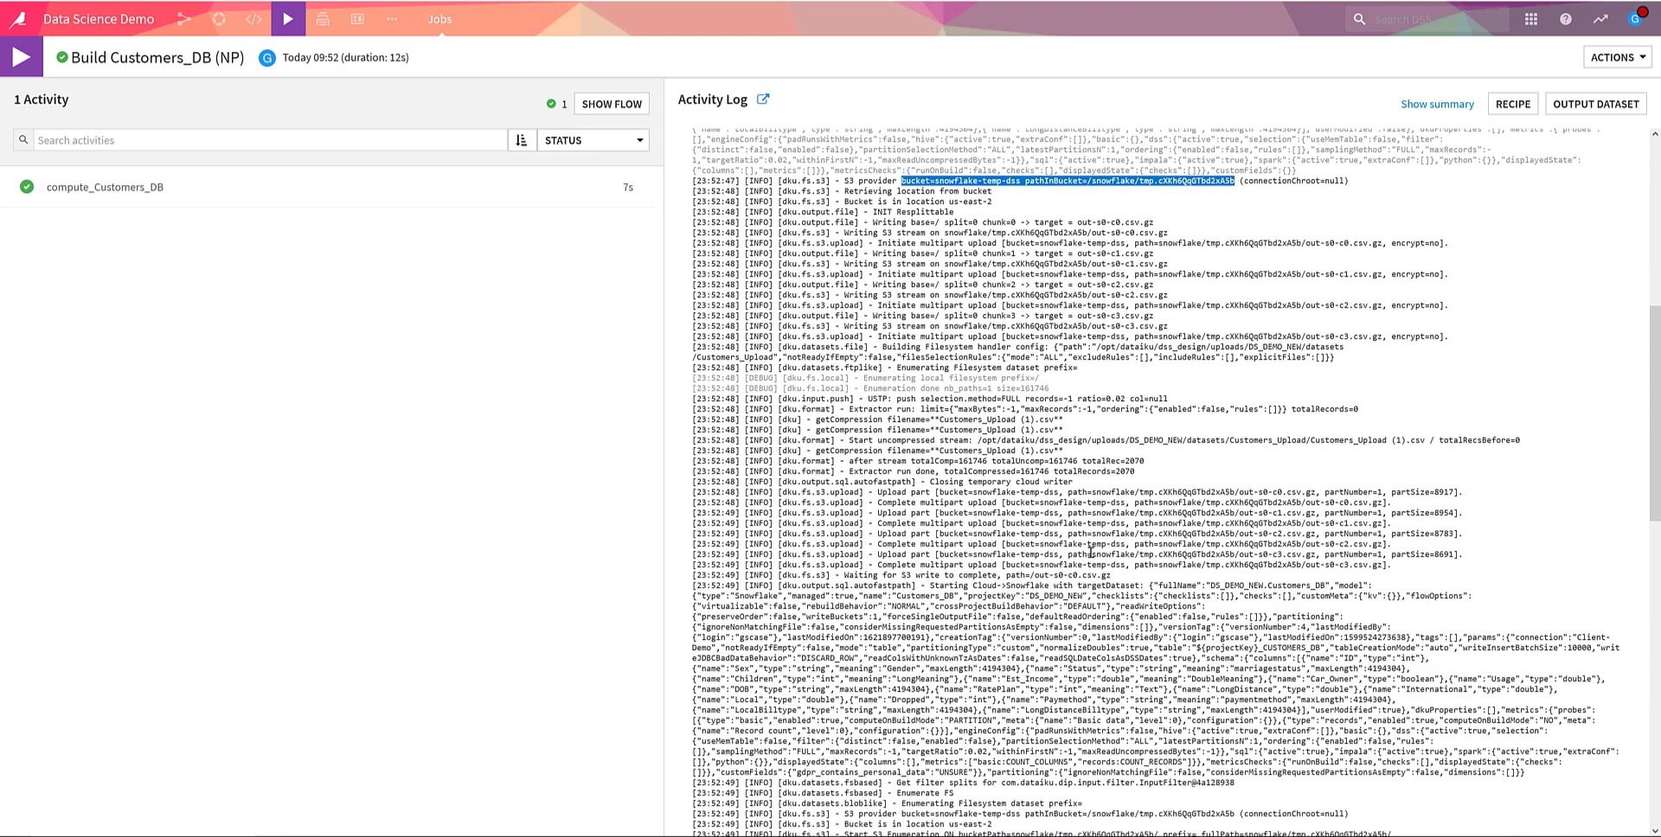
scroll(1090, 550, down, 1)
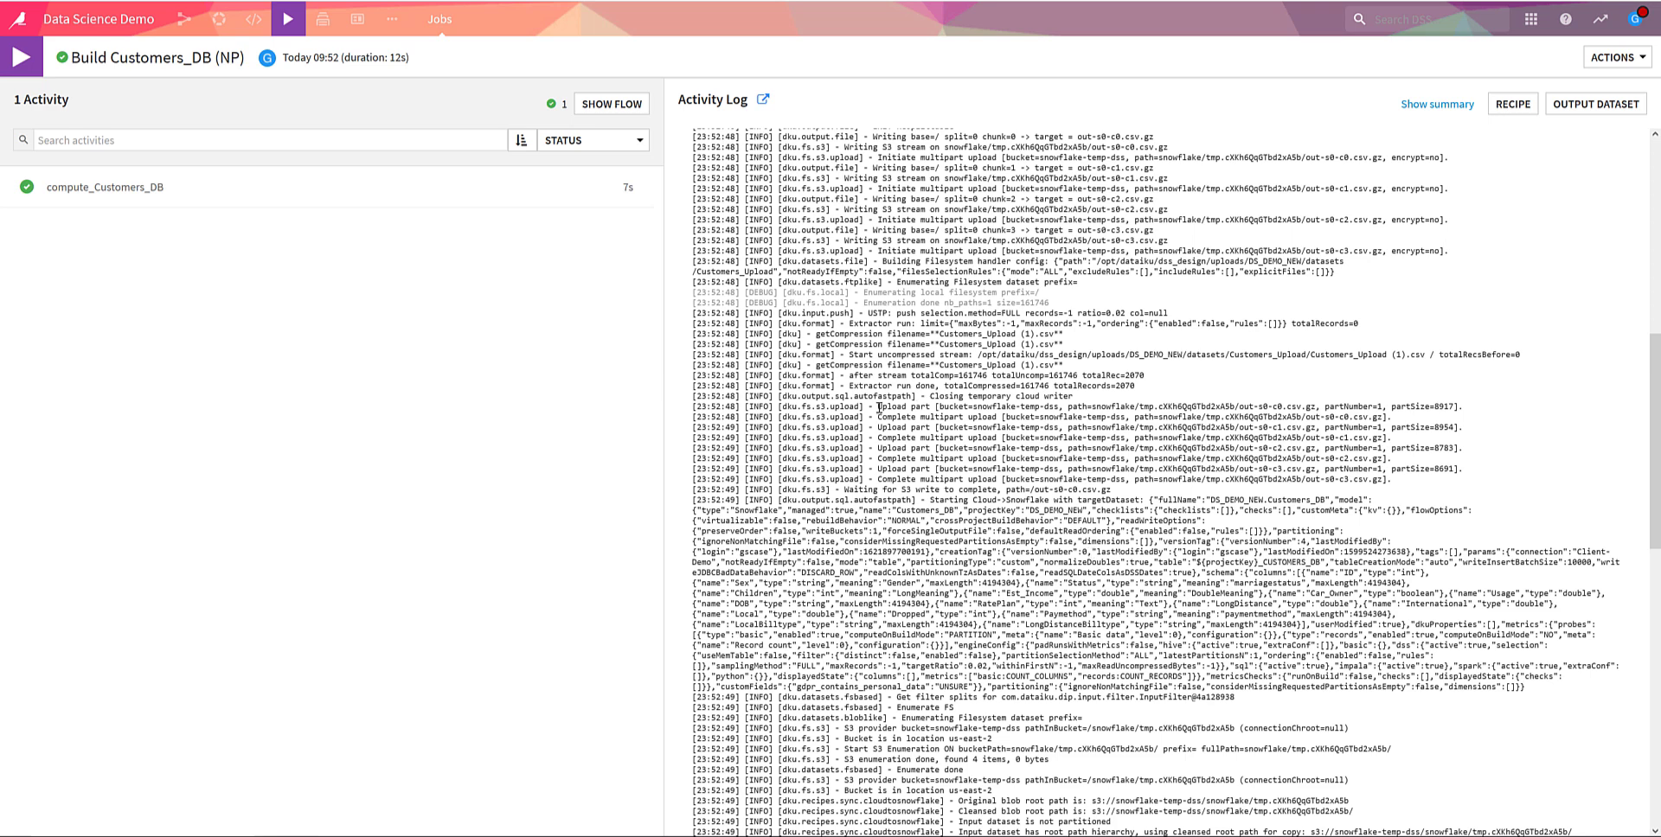
drag(879, 406, 1313, 410)
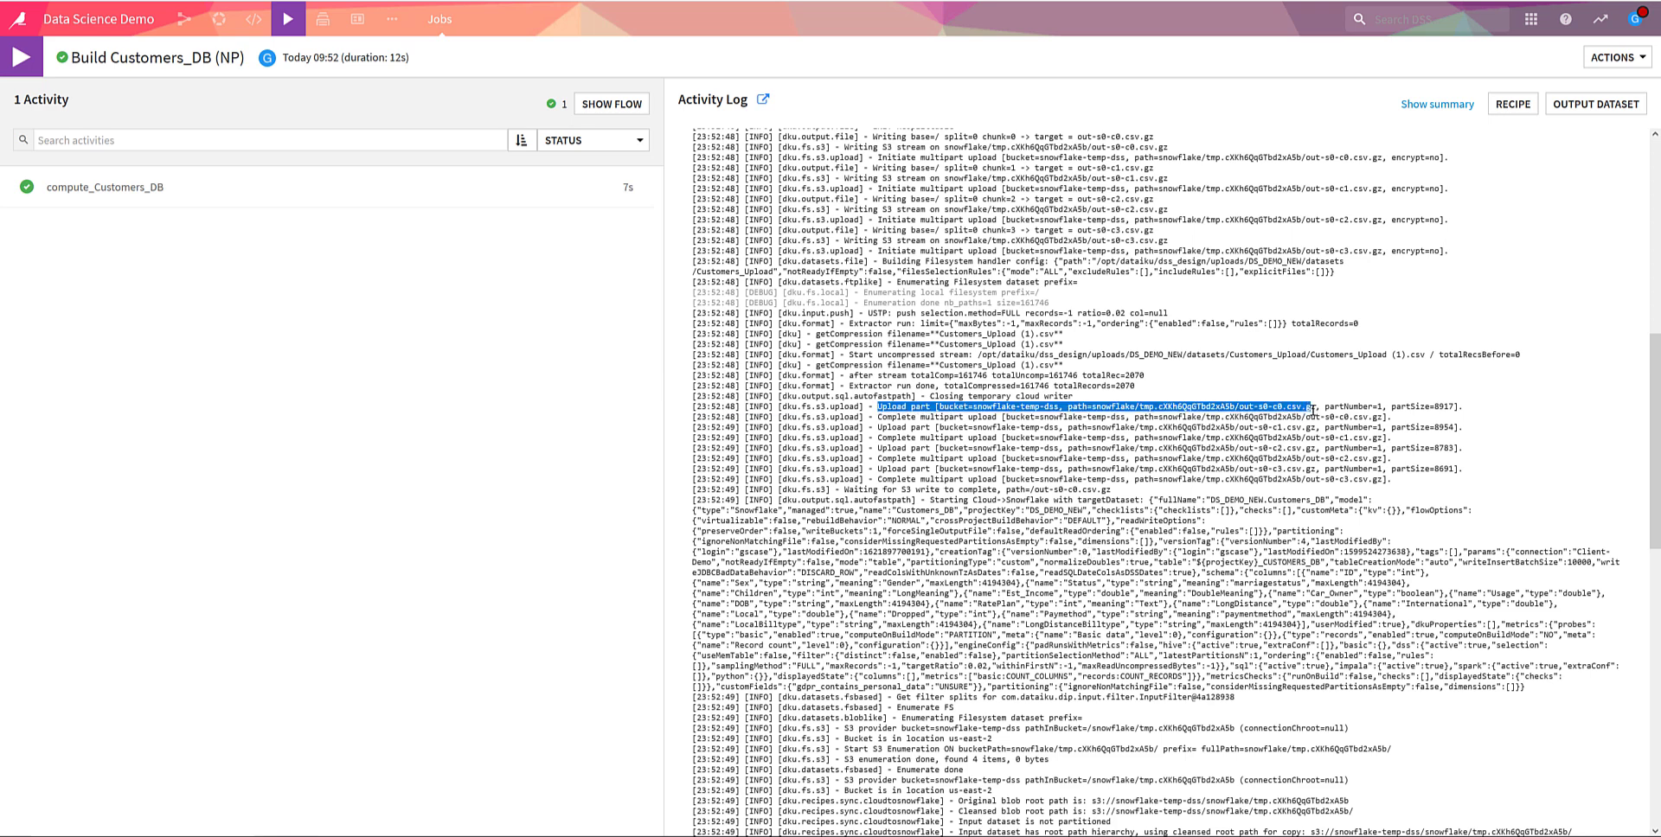
Step: Examine the rest of the activity log for the Snowflake table creation, the copy options and the S3 bucket clean-up
scroll(1213, 566, down, 3)
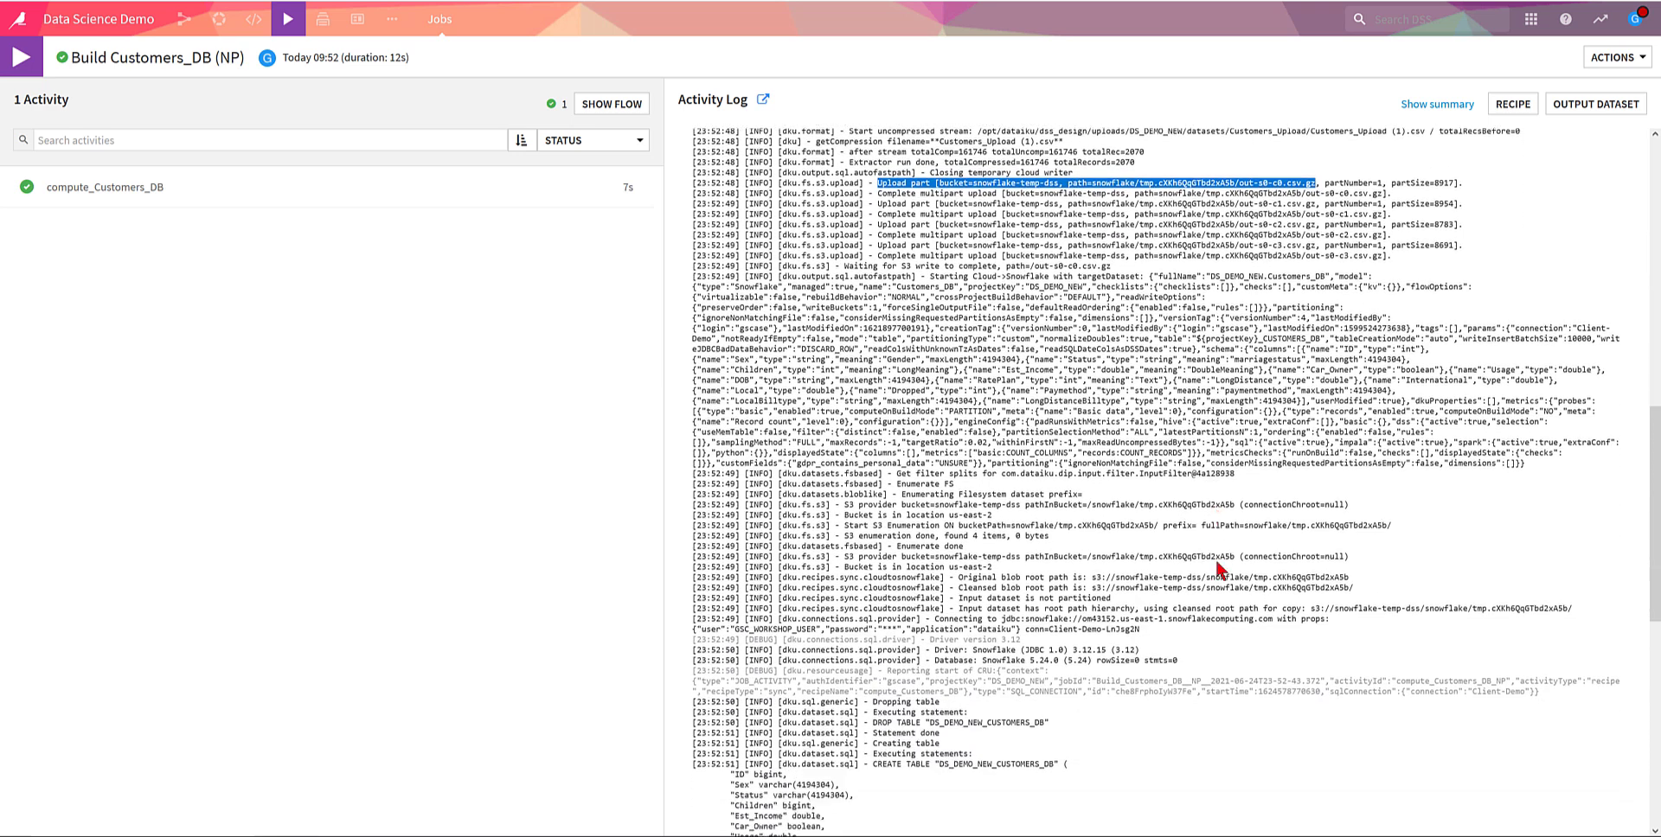
scroll(1199, 572, down, 2)
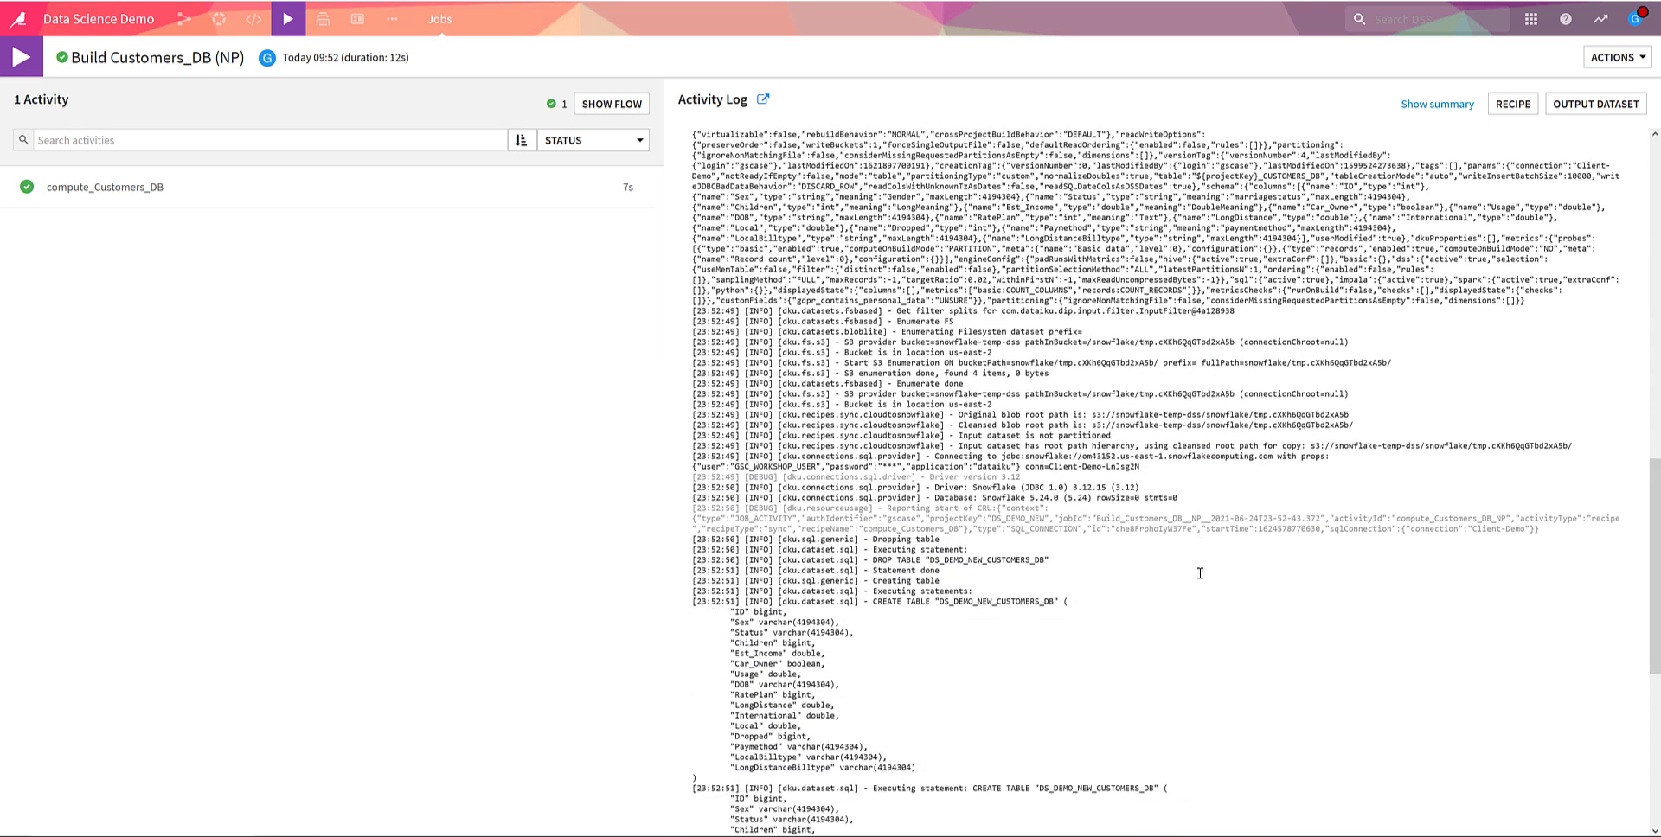
scroll(1195, 576, down, 1)
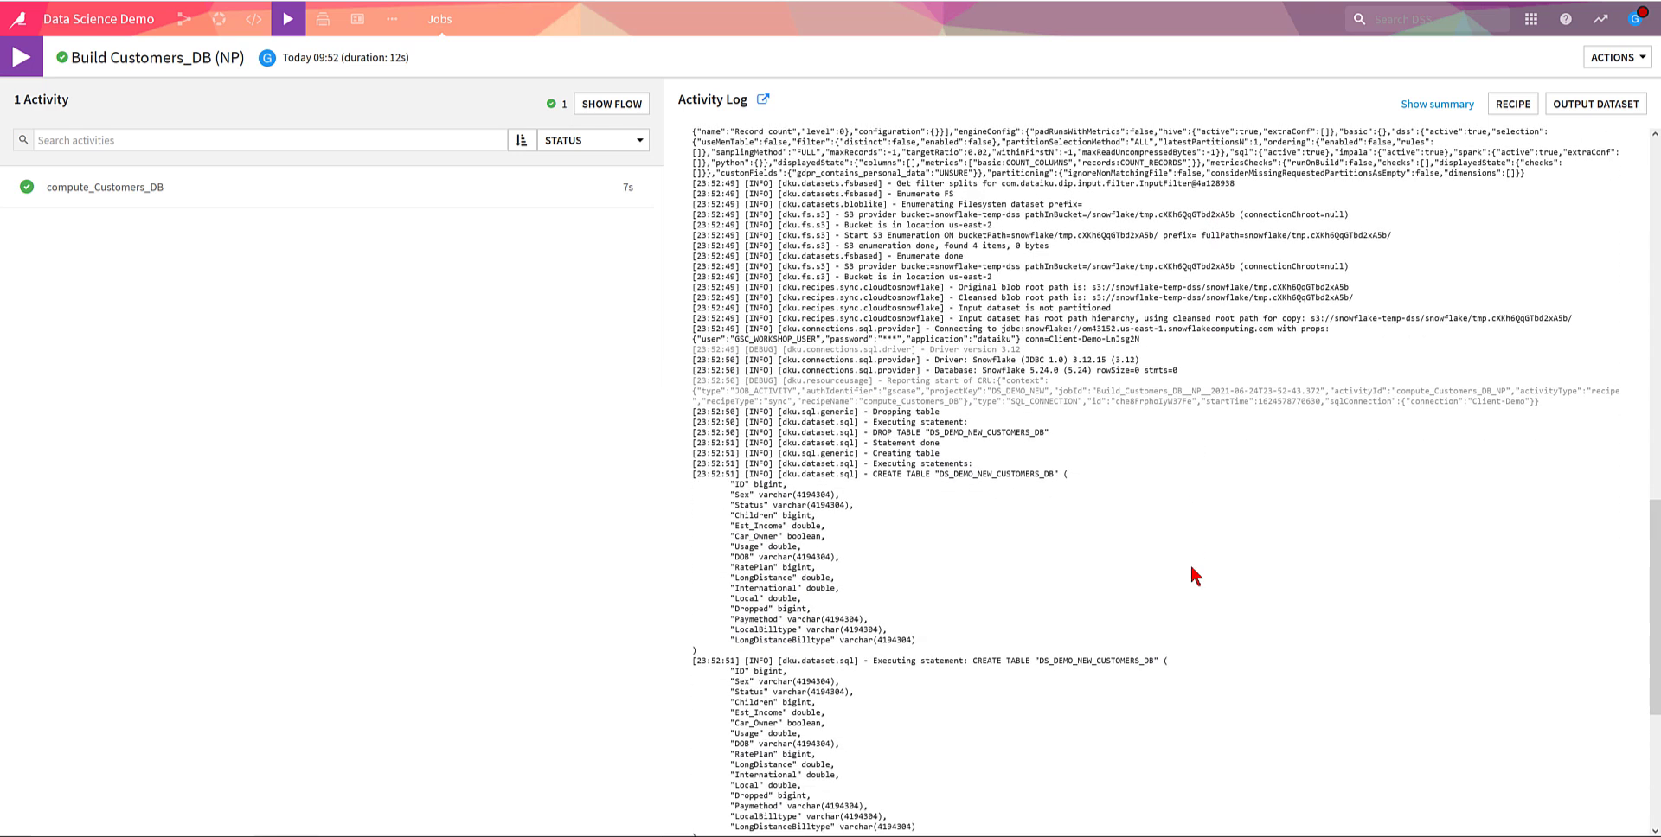
scroll(1194, 576, down, 4)
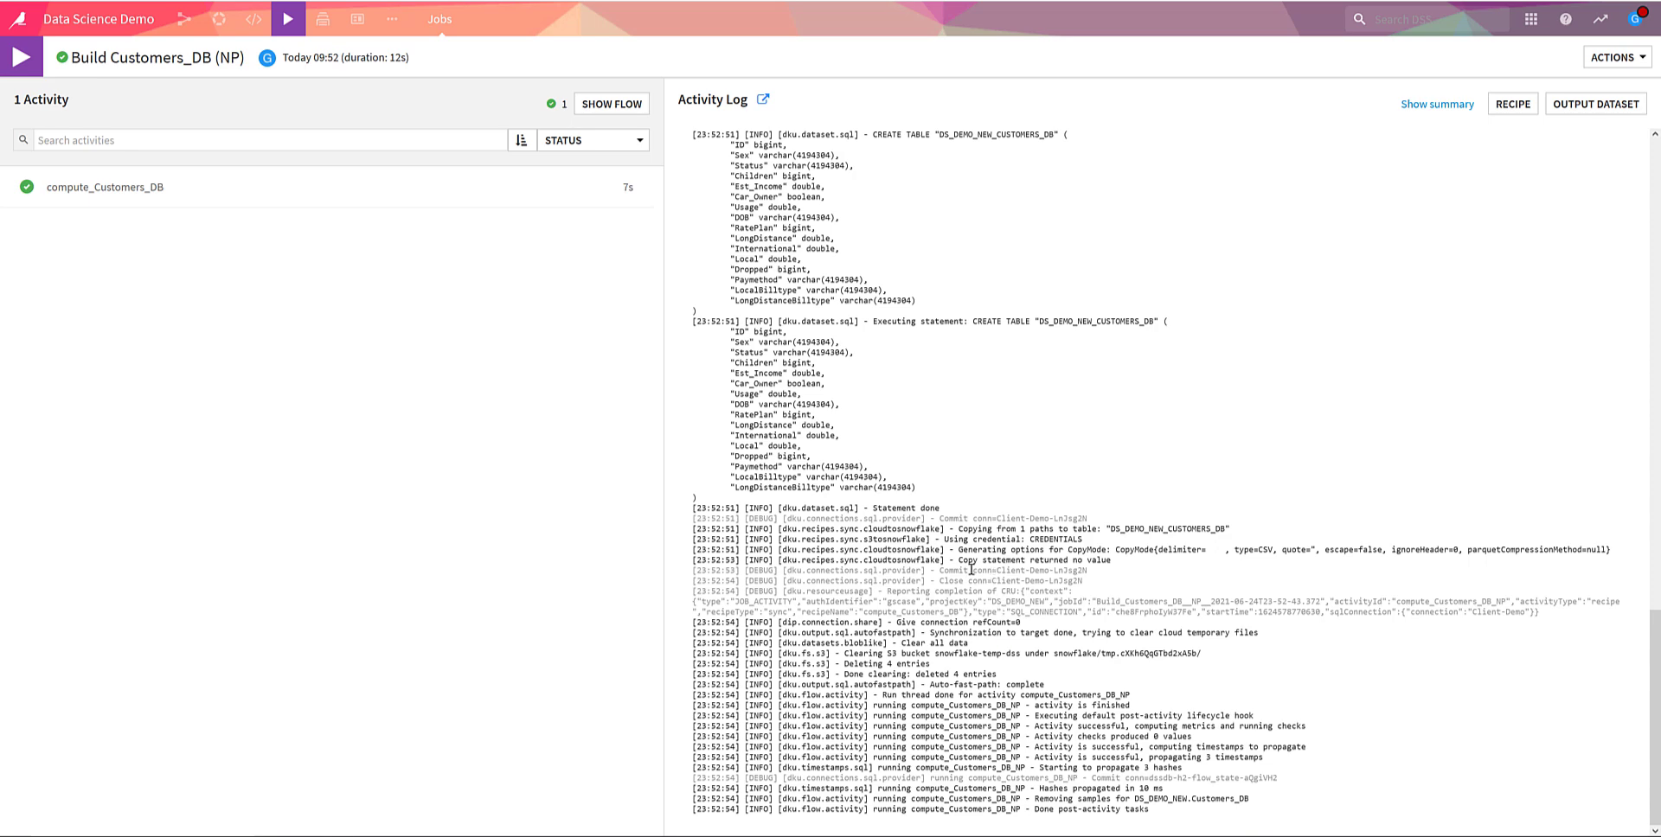
drag(957, 548, 1225, 549)
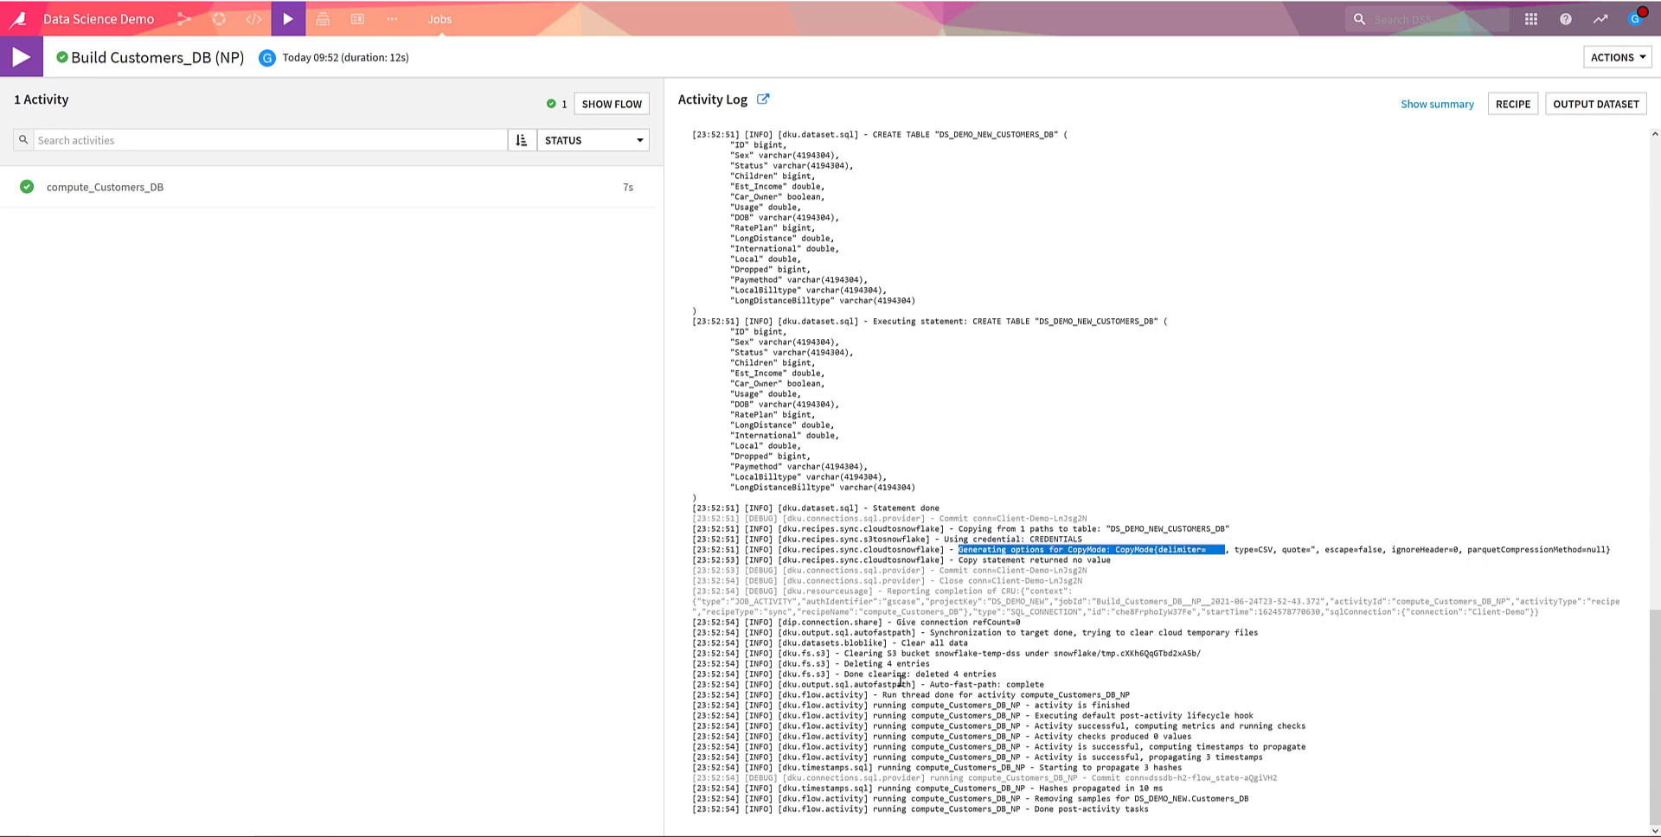
drag(843, 653, 1207, 653)
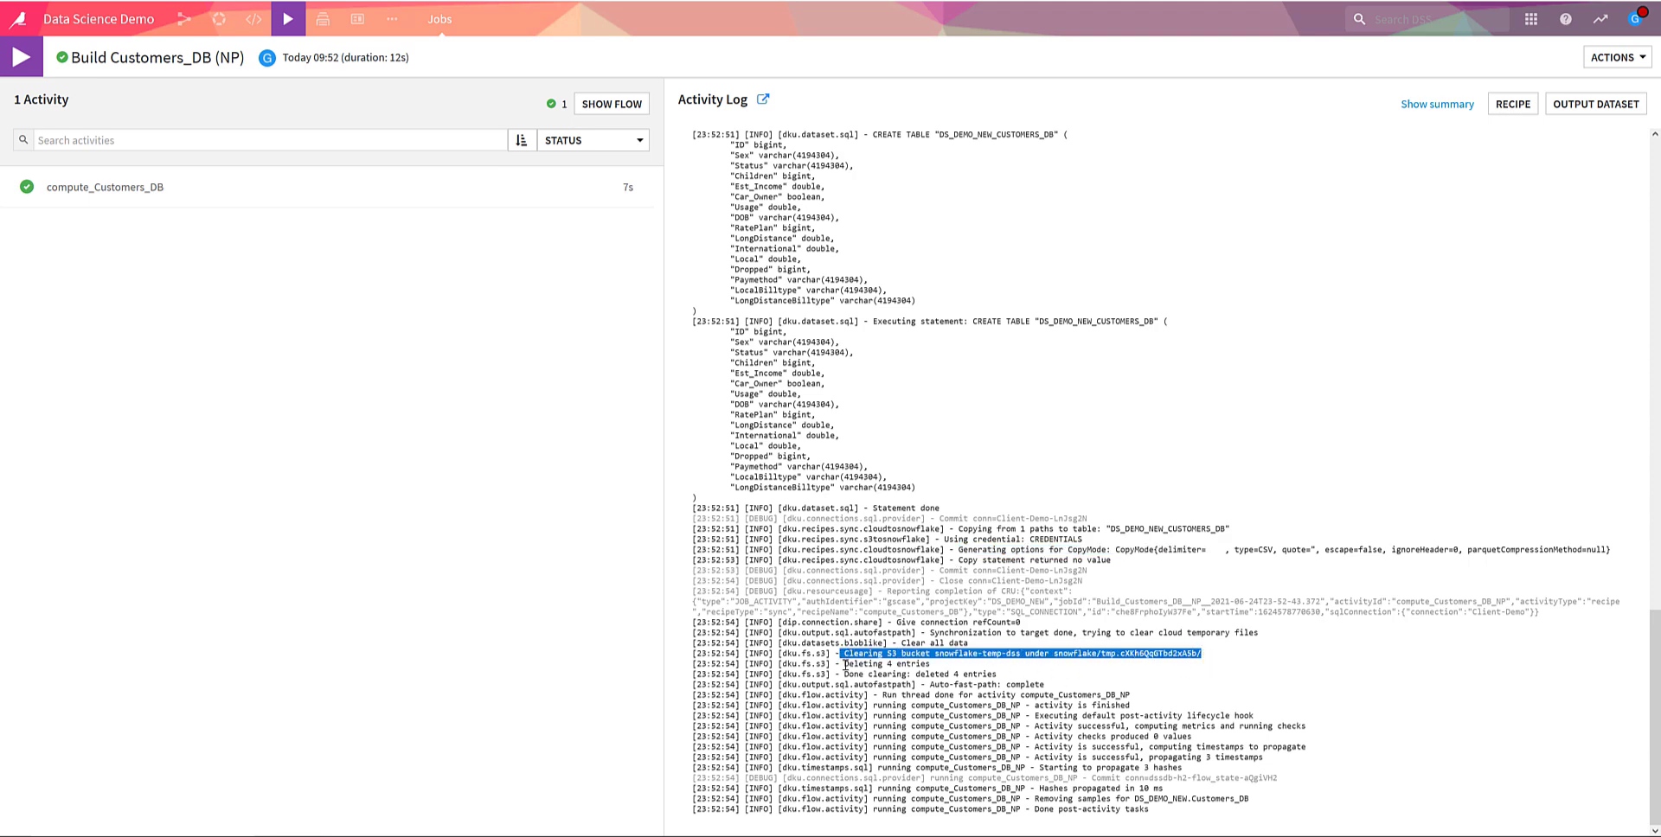
drag(845, 664, 931, 664)
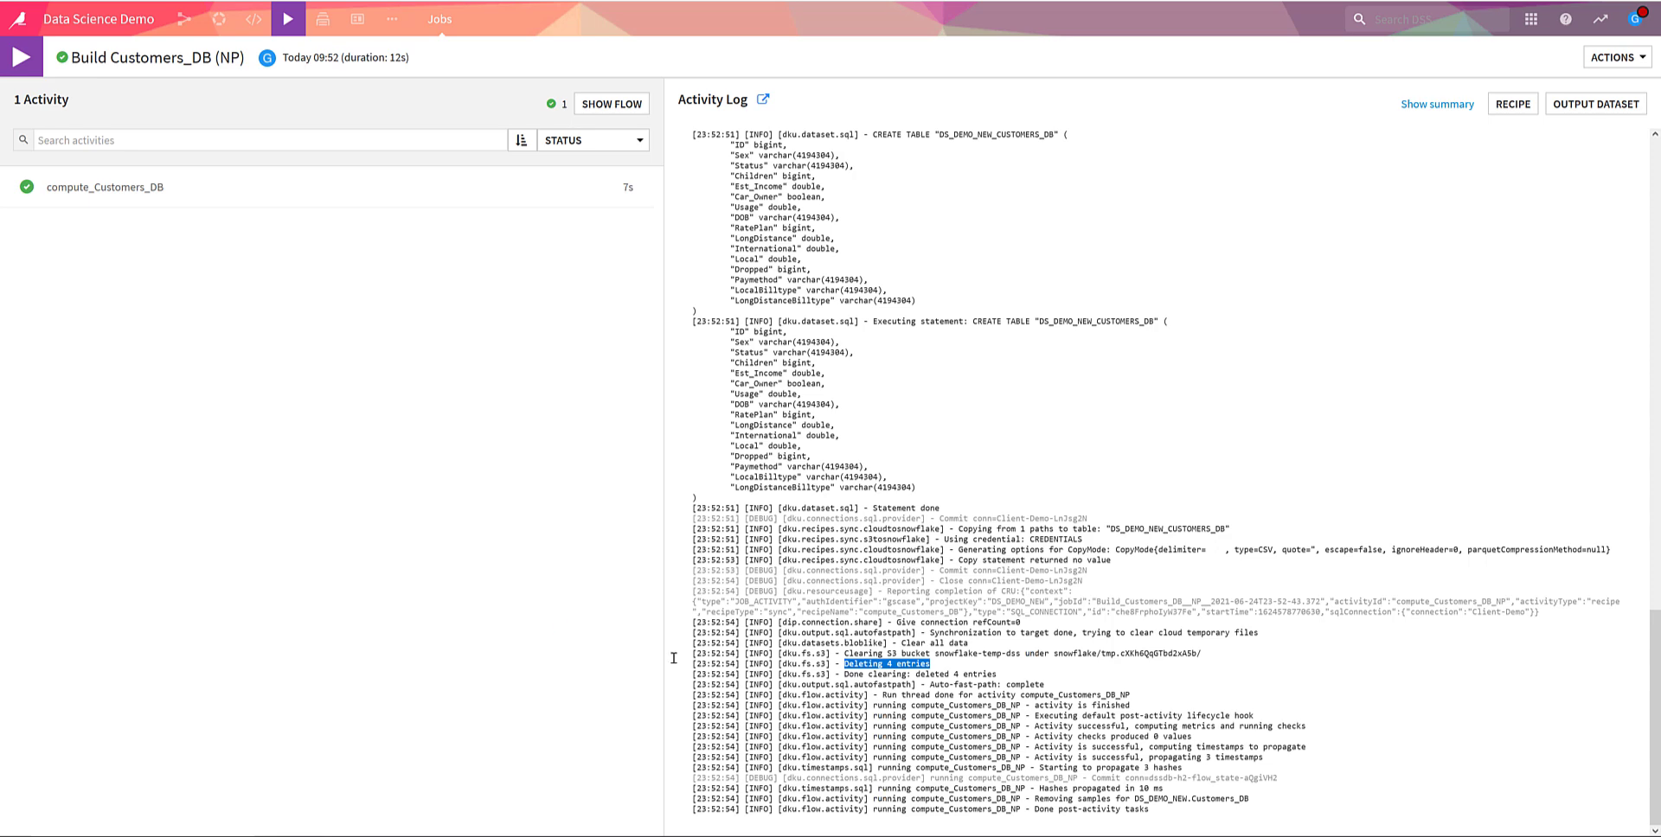
Step: Return to the project flow and select the Model Build zone
mouse_move(183, 19)
click(186, 47)
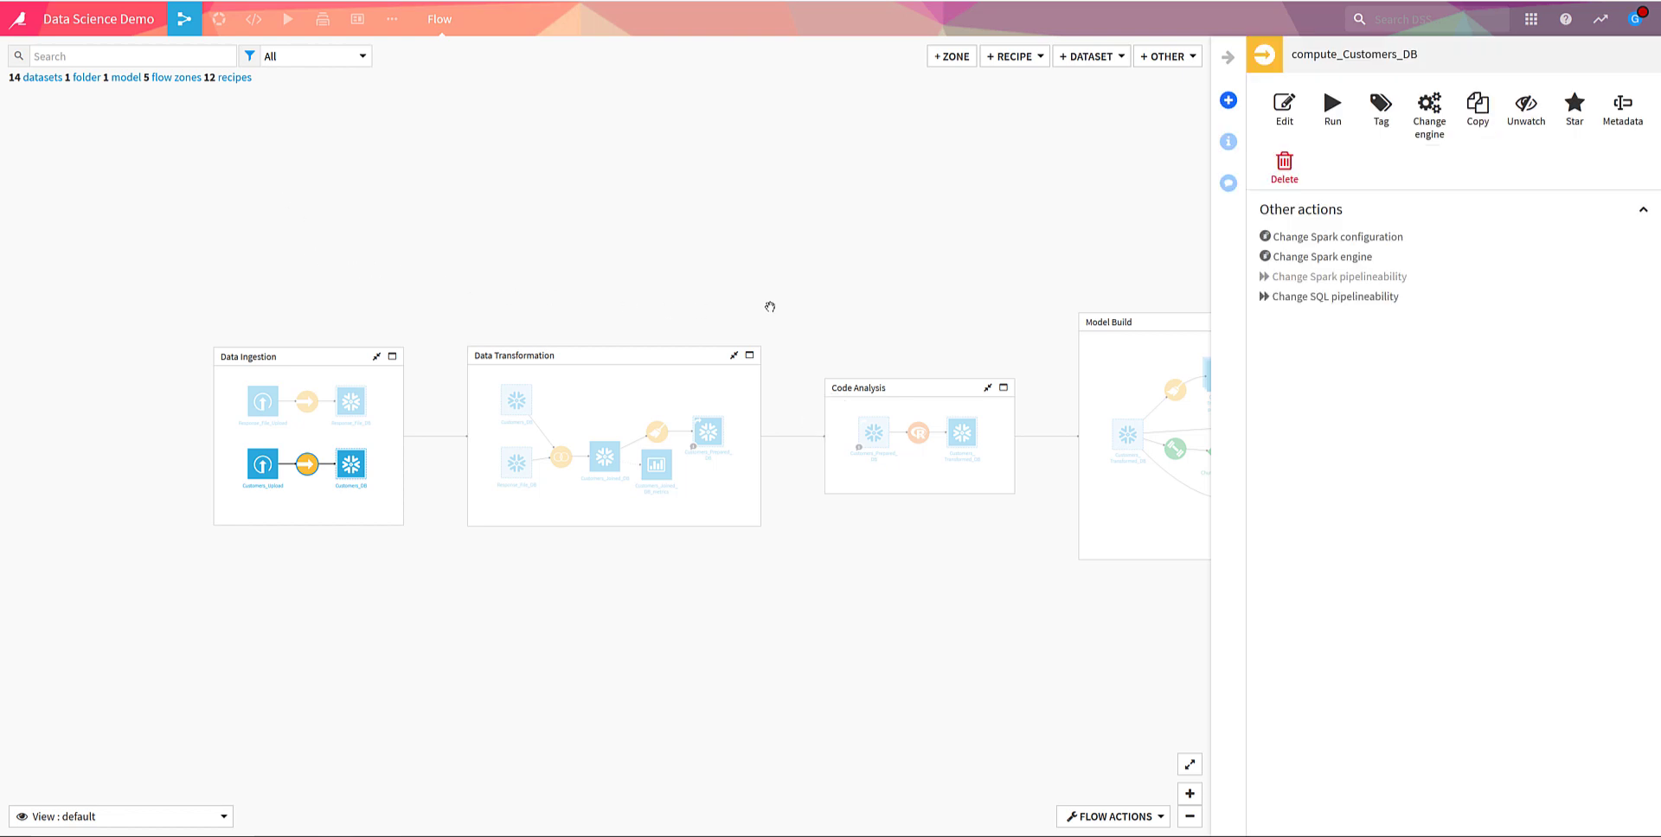
drag(938, 303, 386, 286)
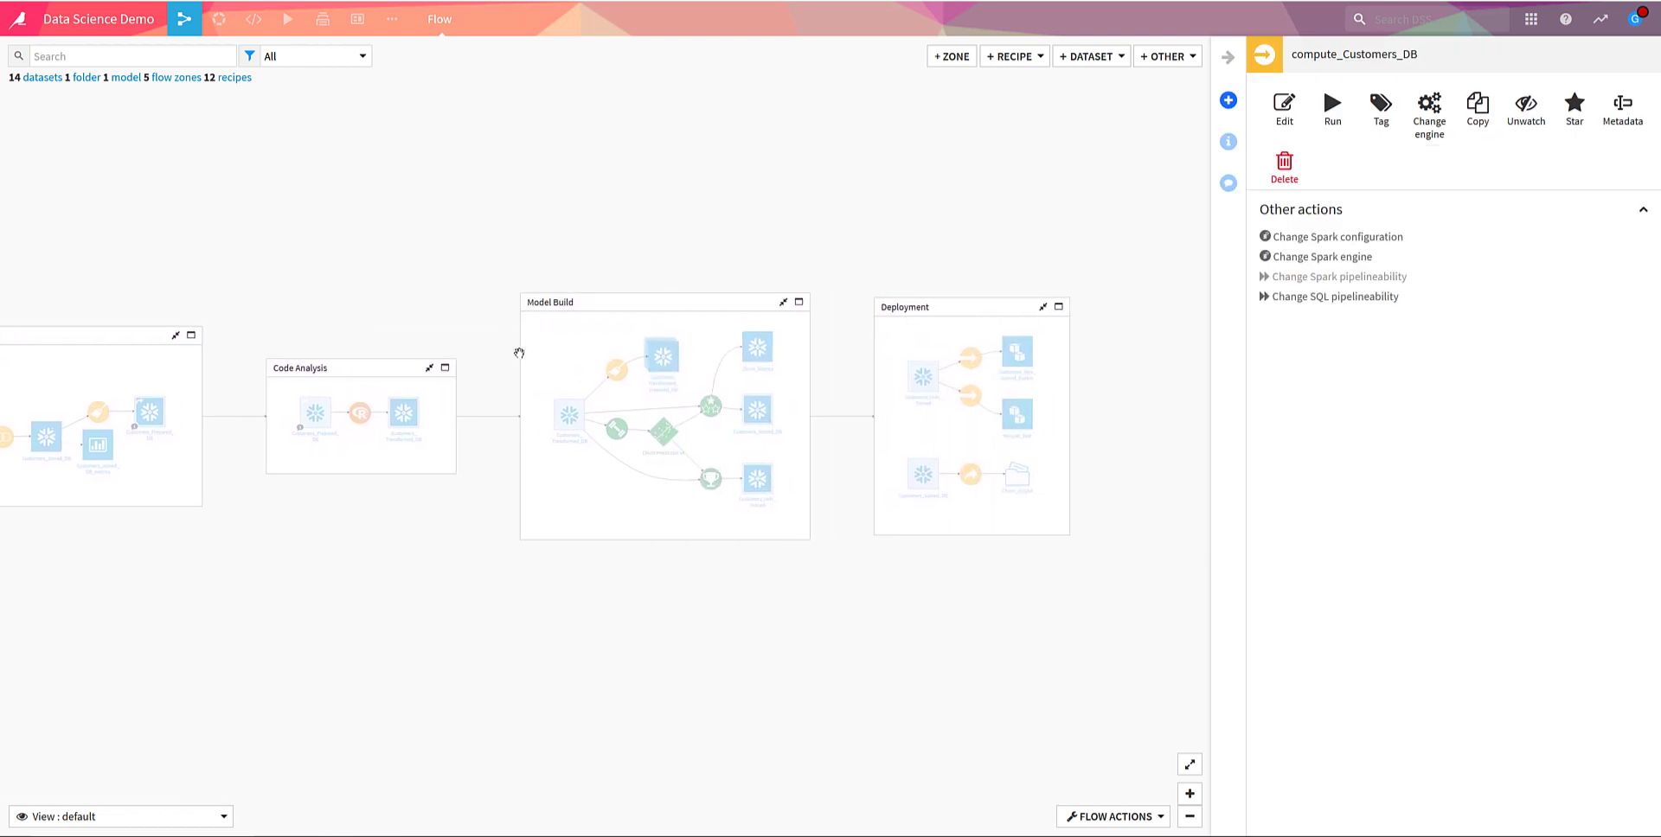
click(608, 405)
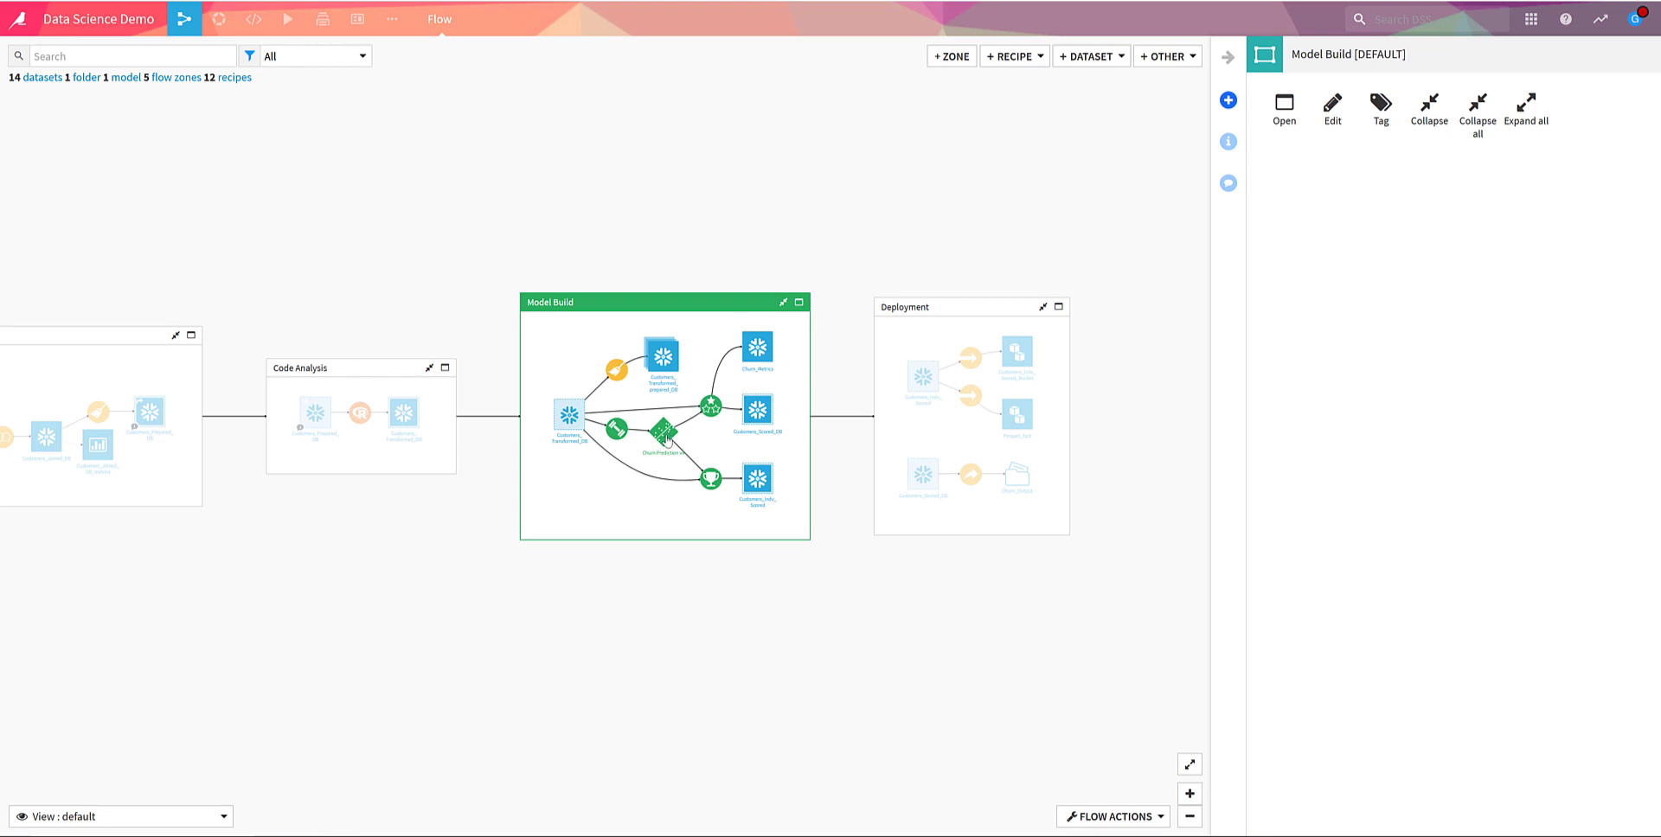
Step: Open the Churn Prediction v4 model in the Model Build zone and open its active Random forest version
click(664, 434)
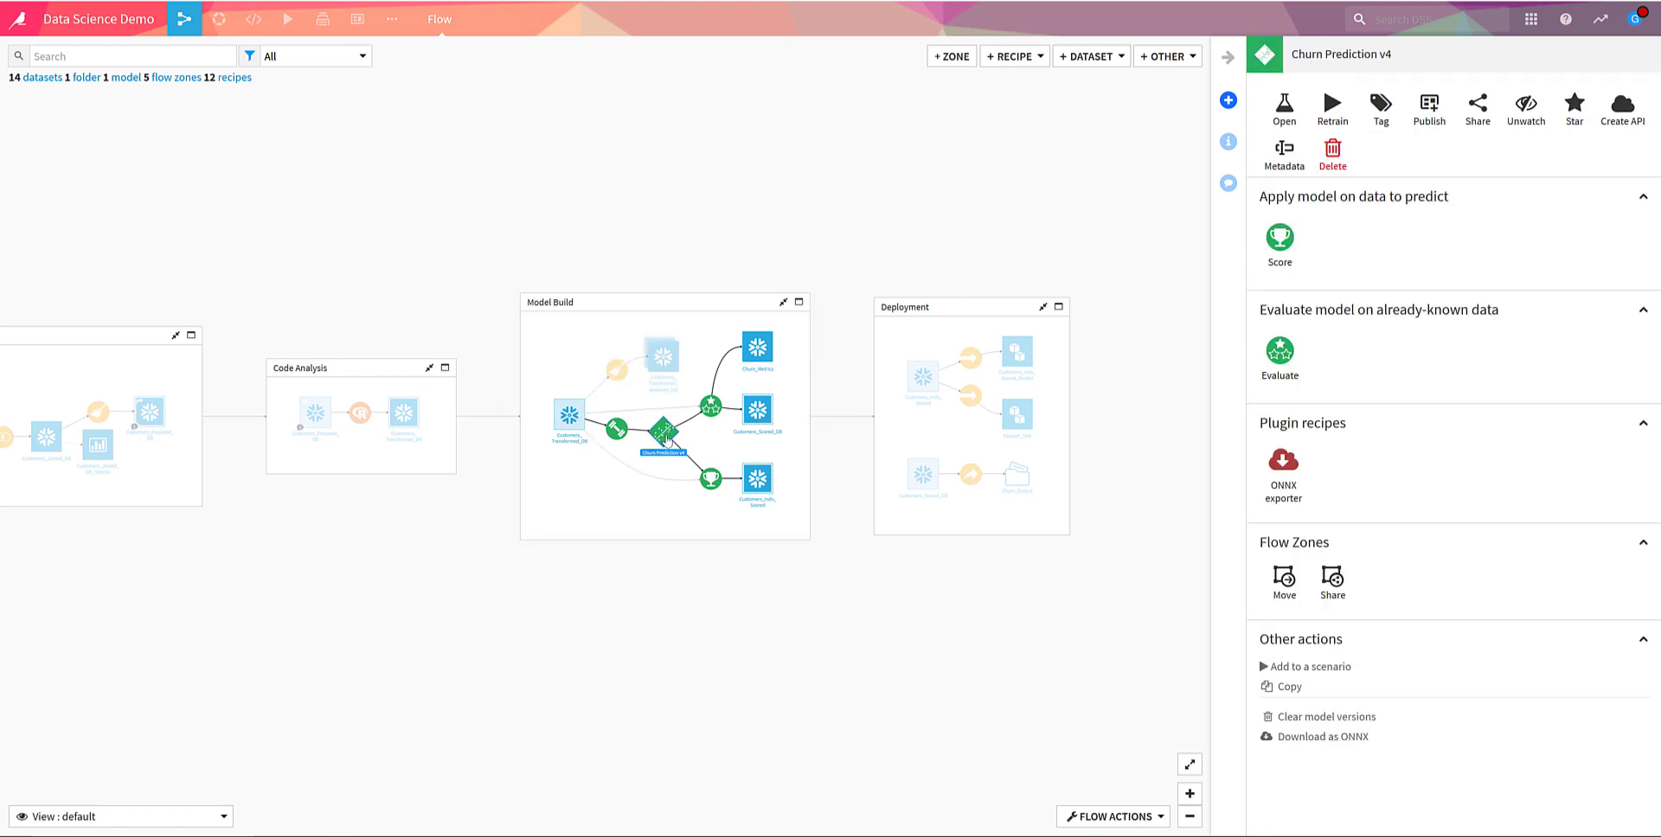
double_click(664, 436)
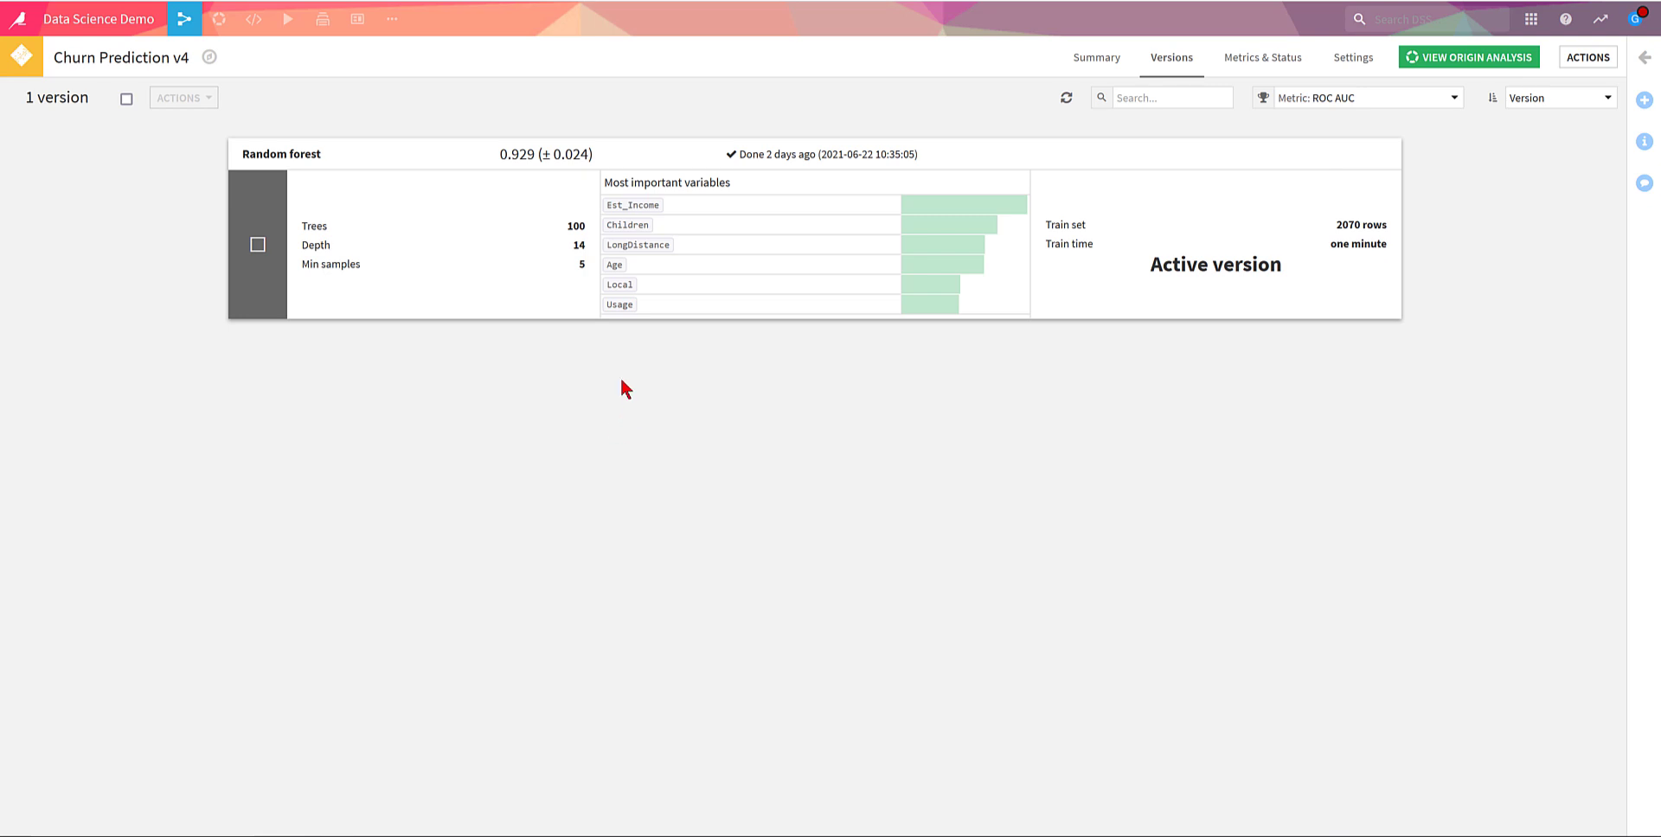
click(281, 156)
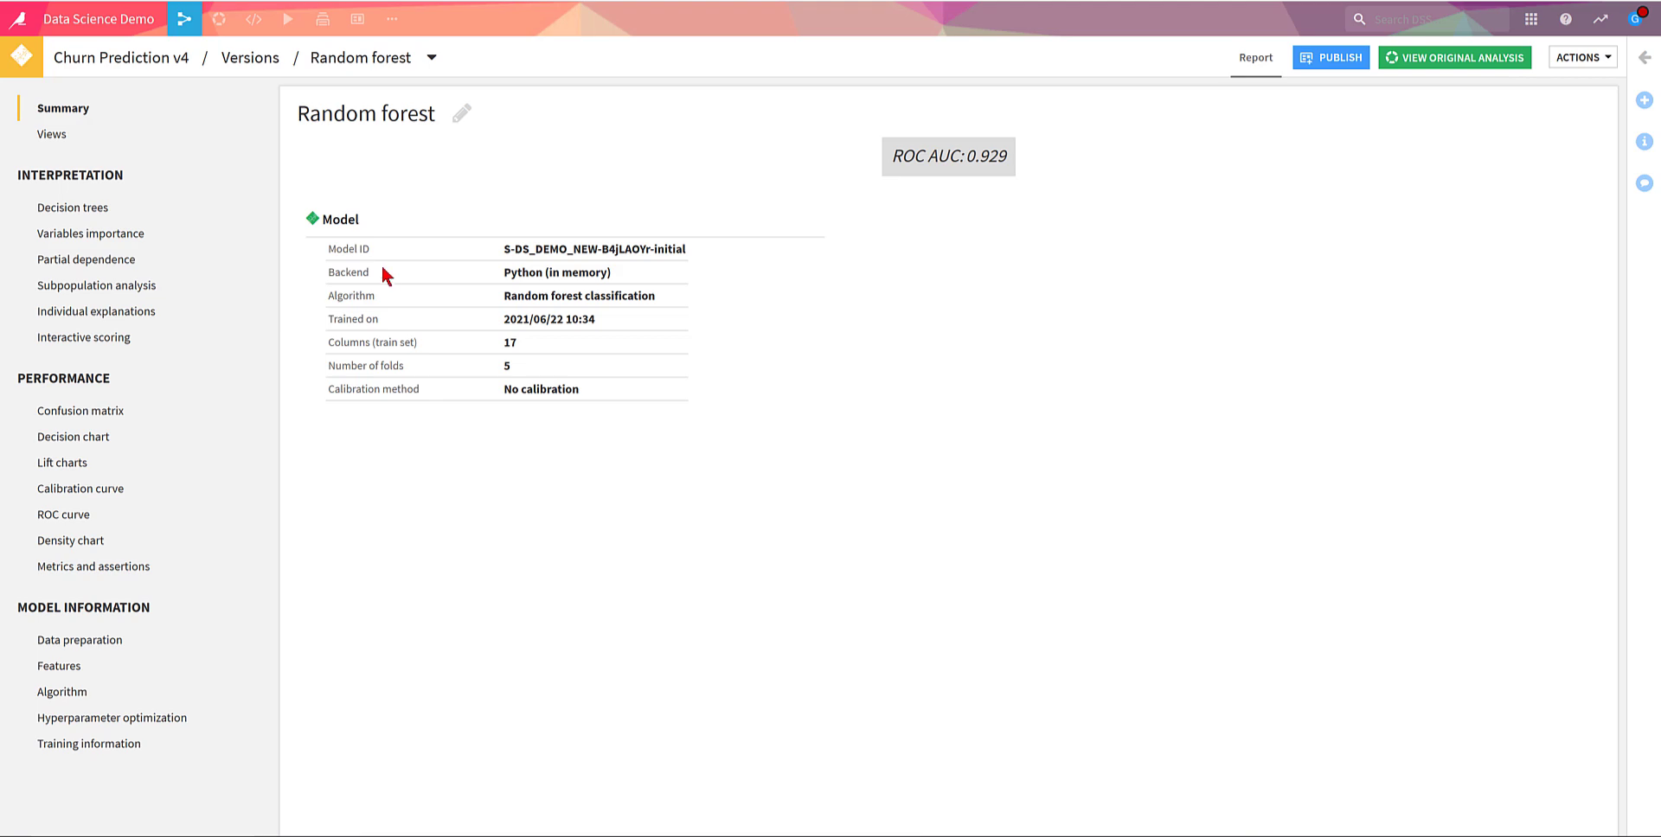
Step: Export the Random forest model to a Snowflake function named churn_prediction using the Client-Demo connection
click(1591, 62)
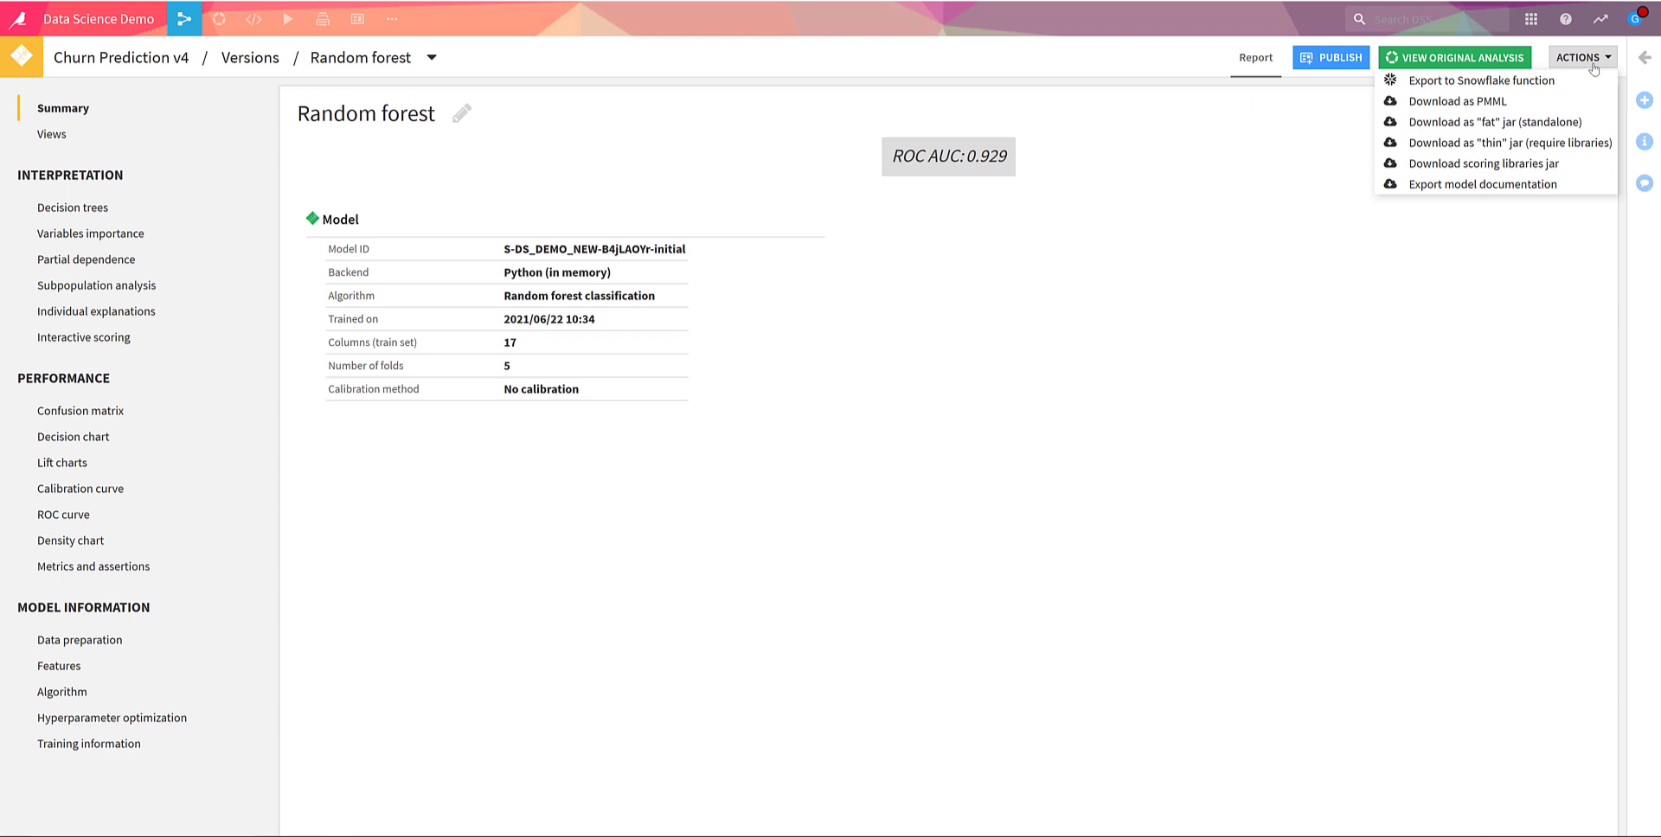
click(1522, 84)
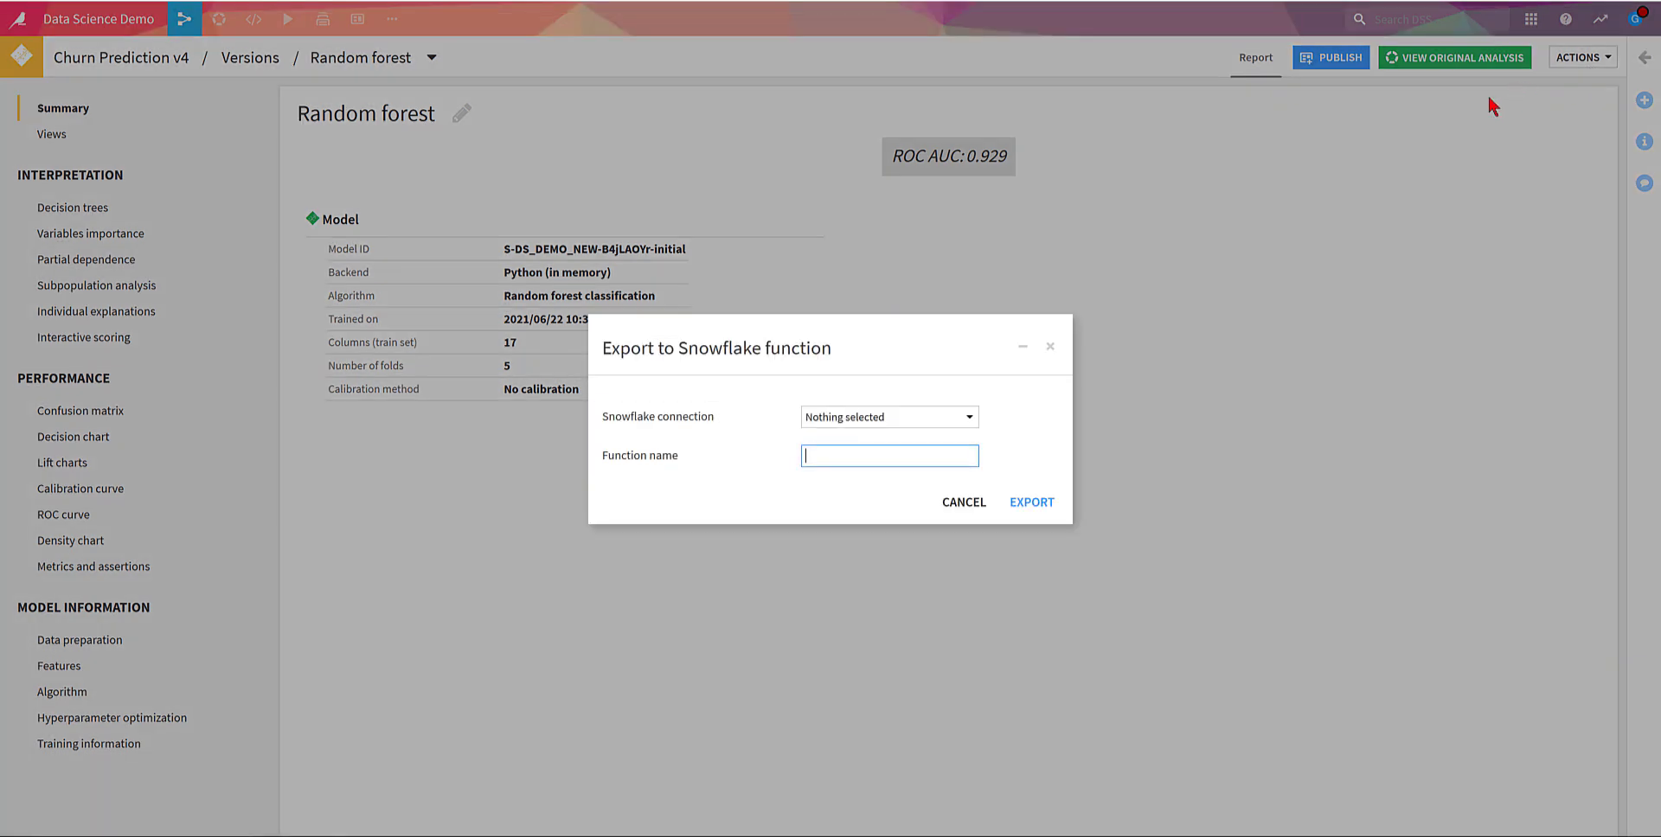
click(898, 420)
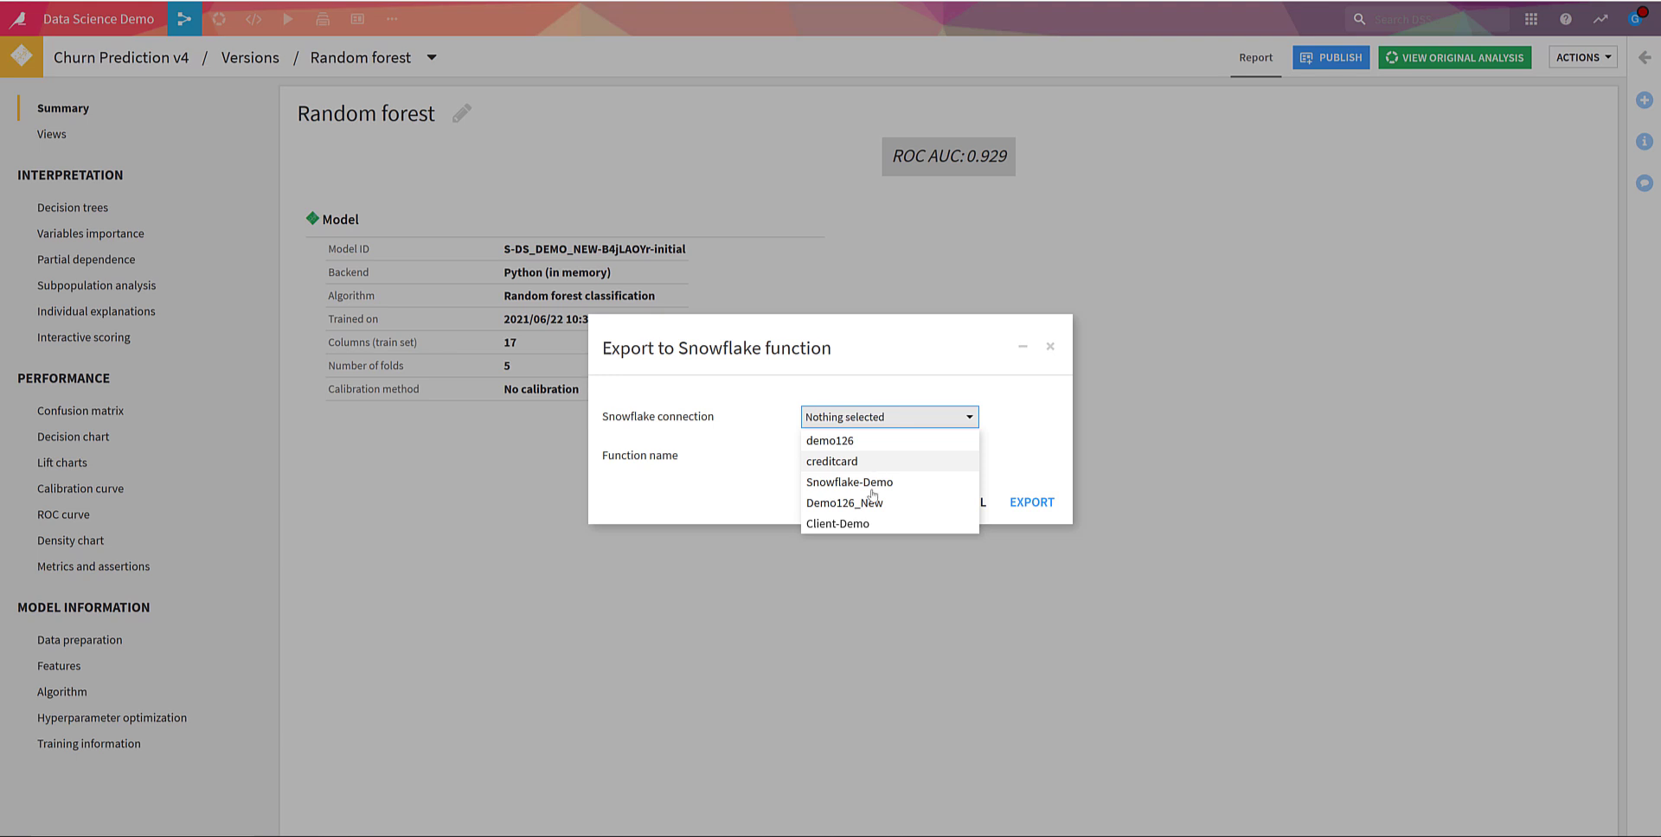
click(851, 524)
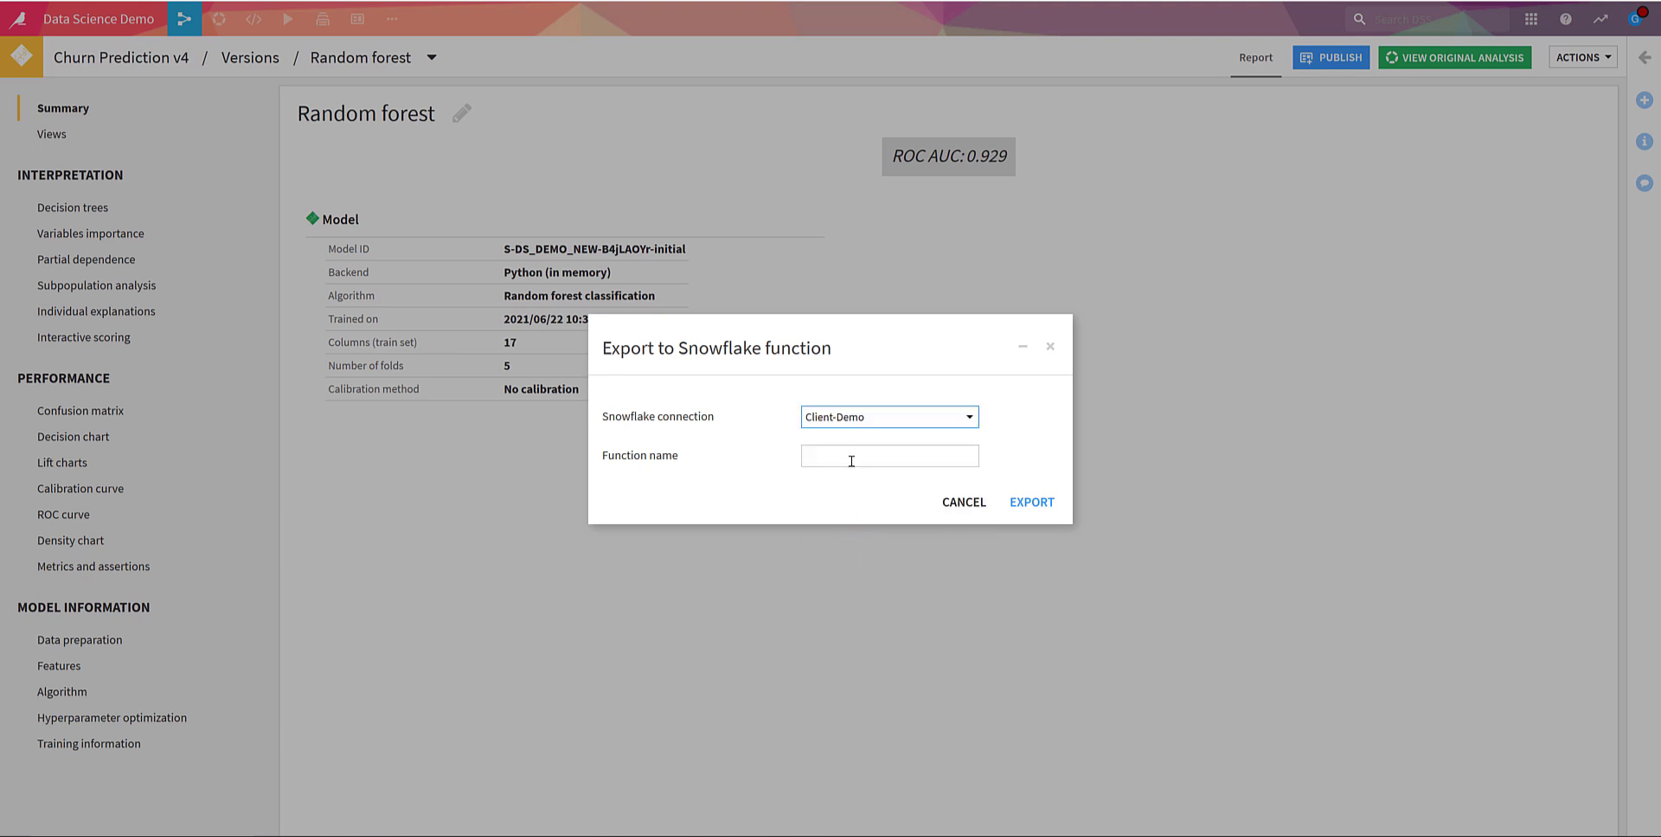
click(852, 456)
text(churn_prediction)
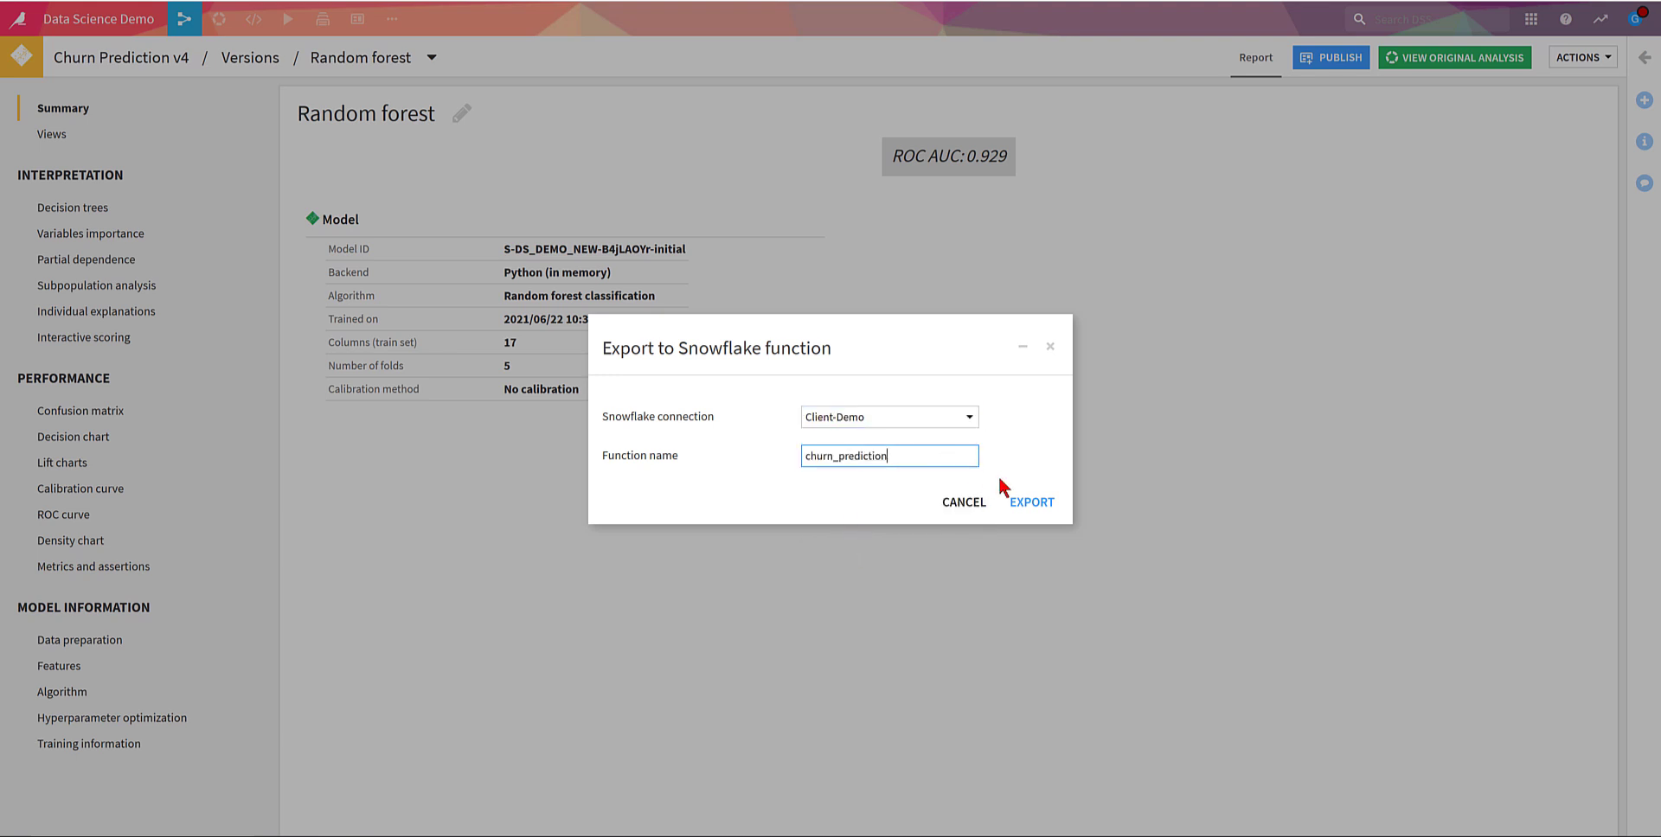
click(1024, 510)
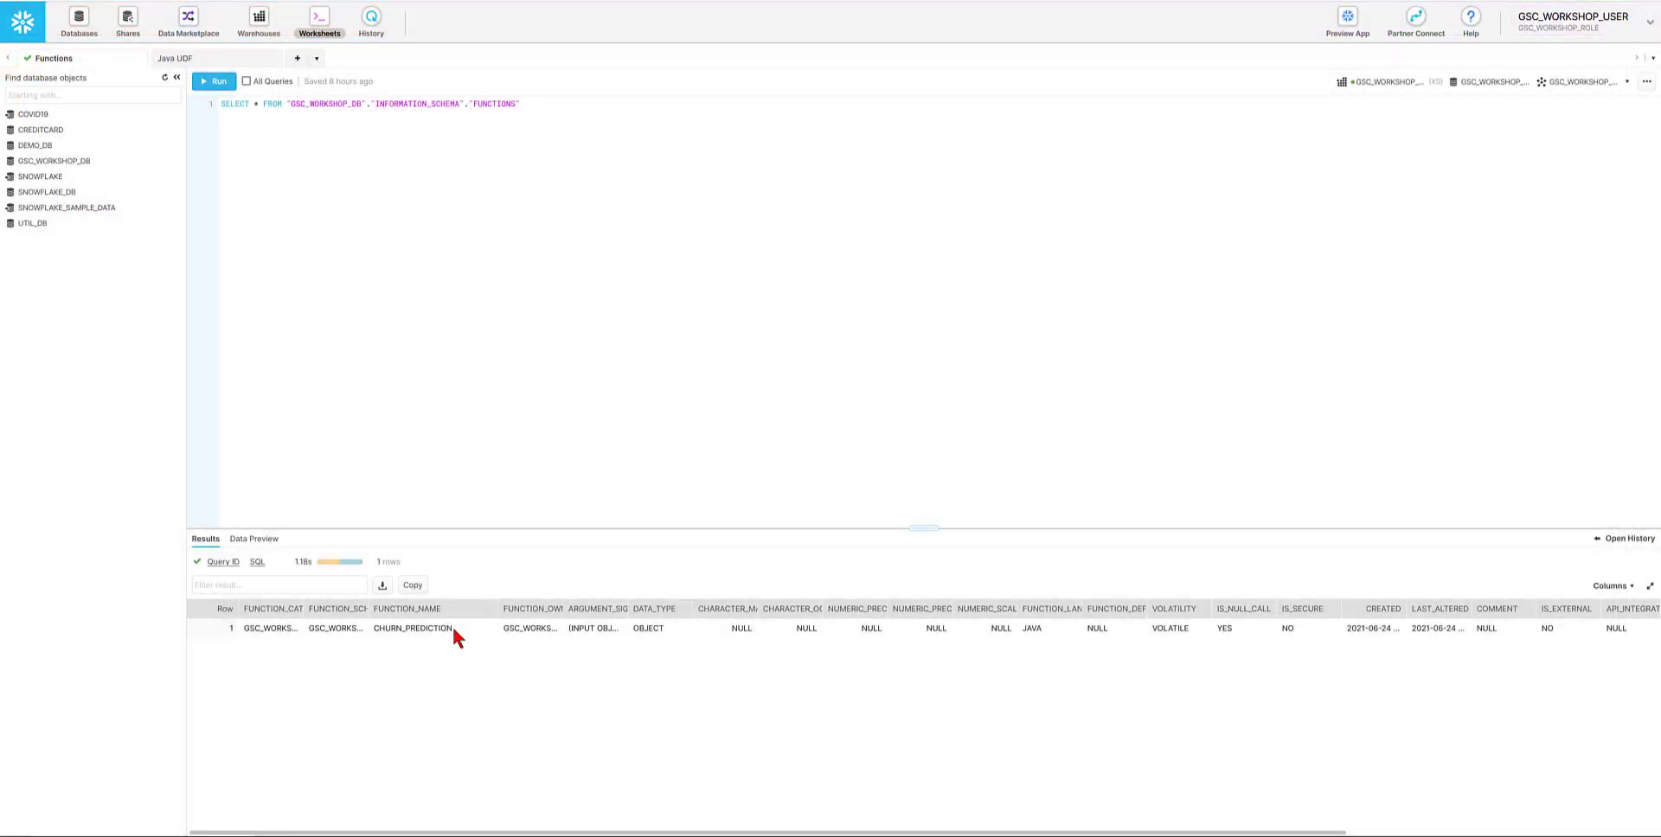
Step: Switch to Snowflake, locate CHURN_PREDICTION in the functions query results, and examine its call and input fields in the Java UDF worksheet
drag(451, 626, 382, 628)
click(383, 628)
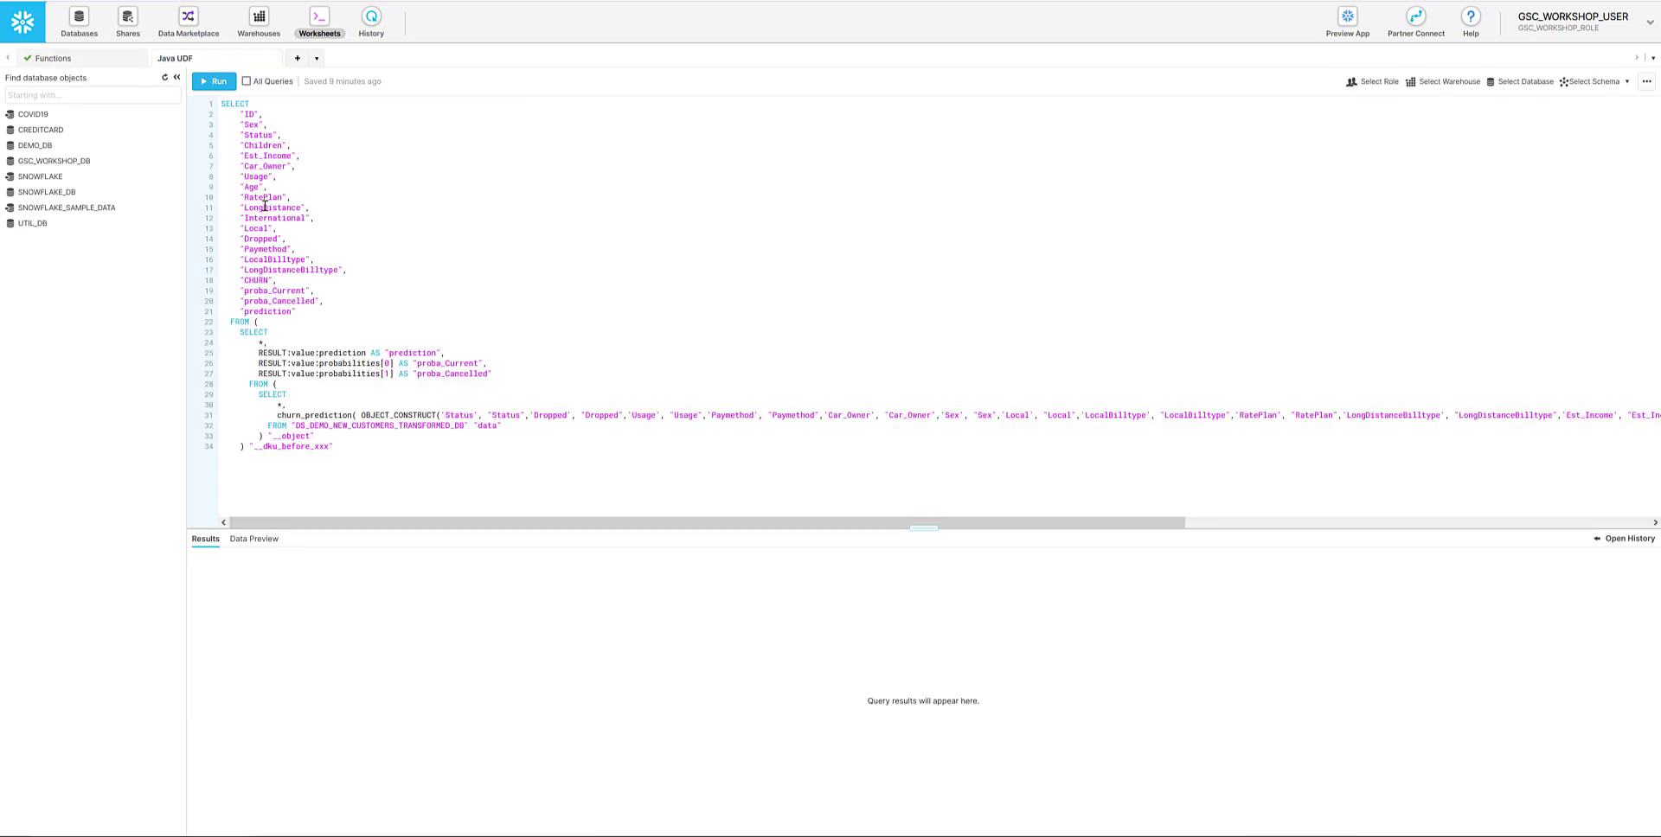
double_click(329, 416)
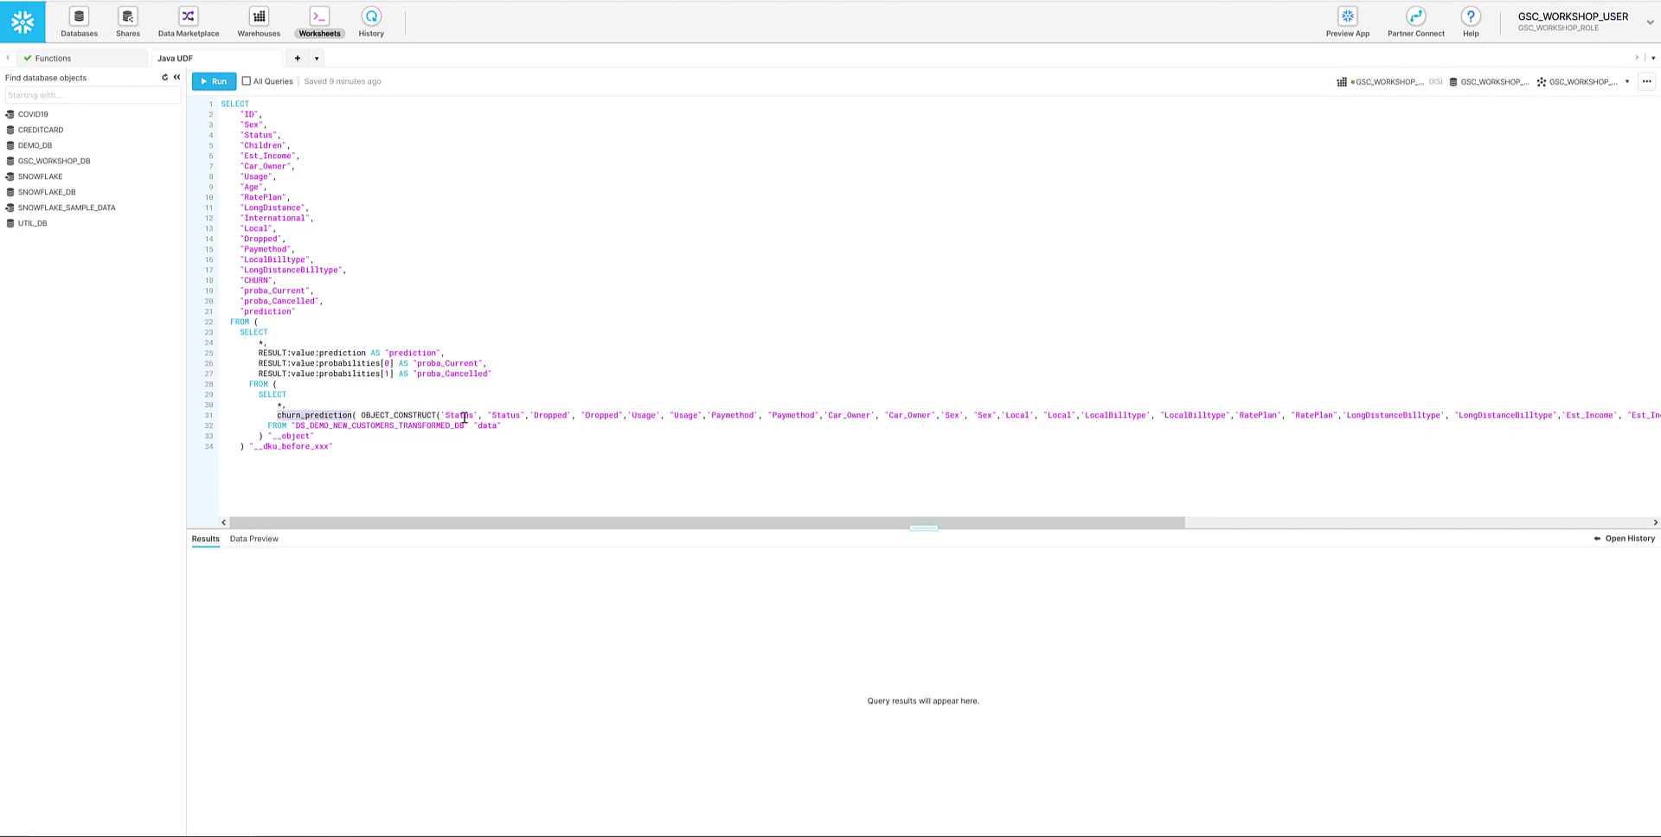
drag(444, 416, 959, 418)
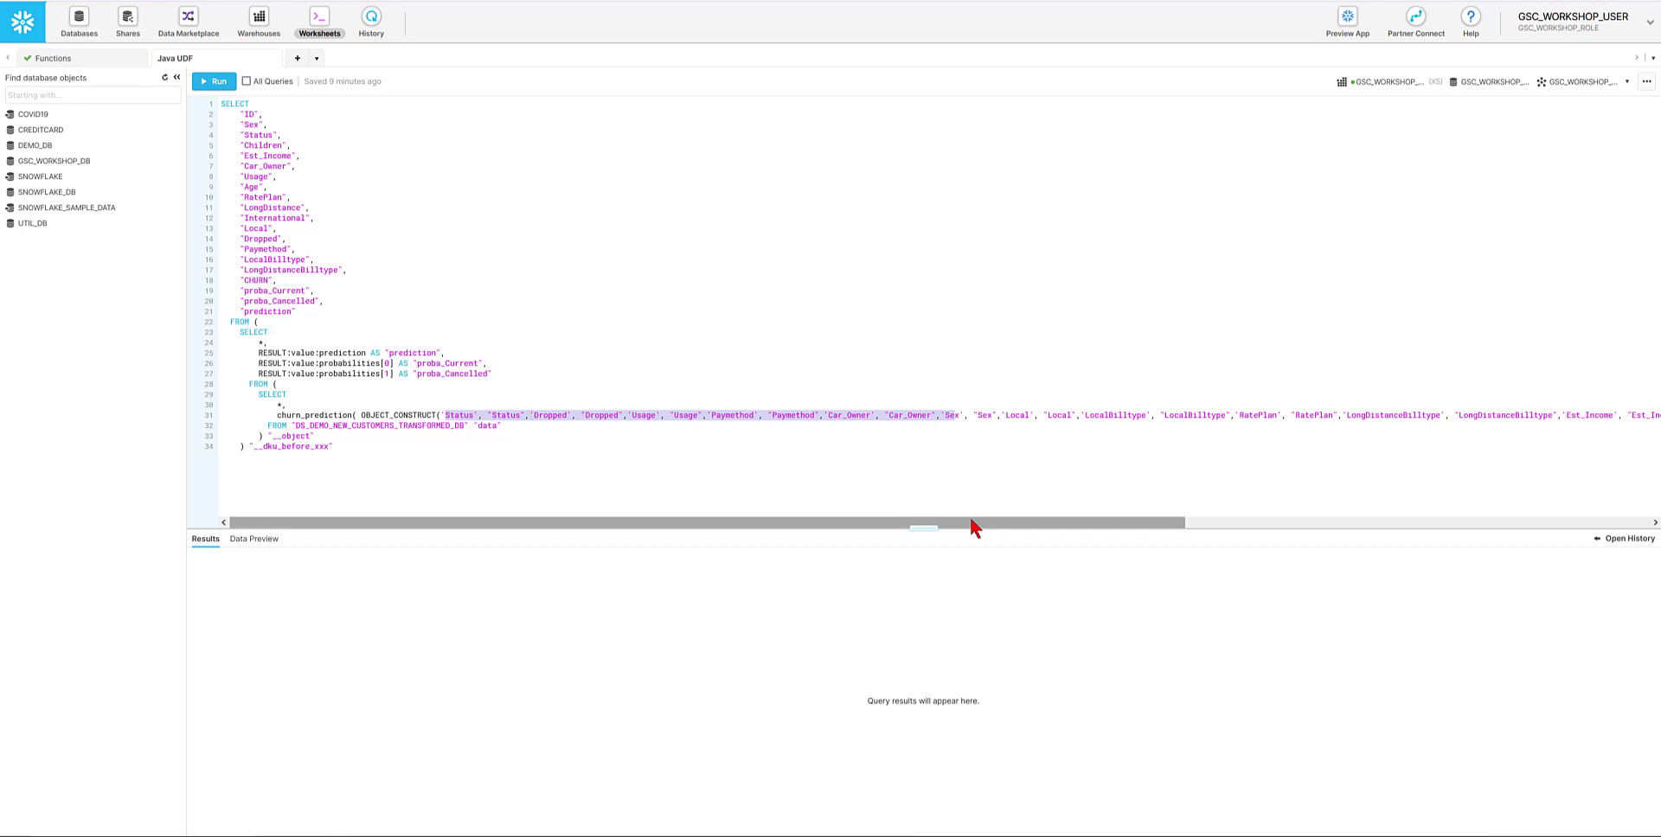
drag(973, 525, 574, 501)
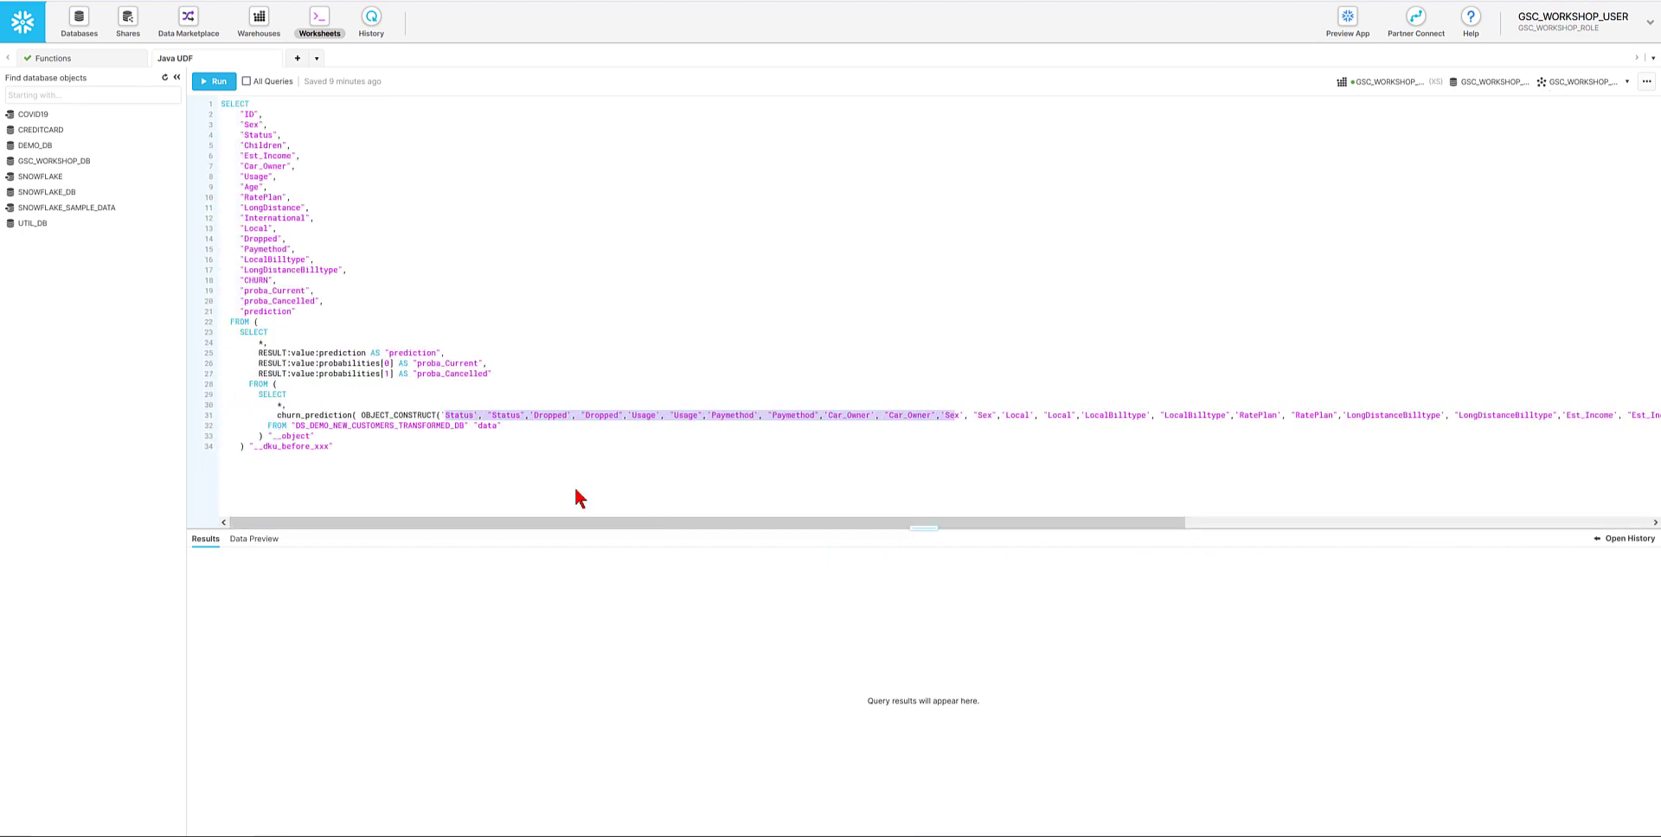
Step: Examine the prediction and probability output fields in the Java UDF worksheet's query and run the query
drag(495, 374, 259, 353)
click(349, 293)
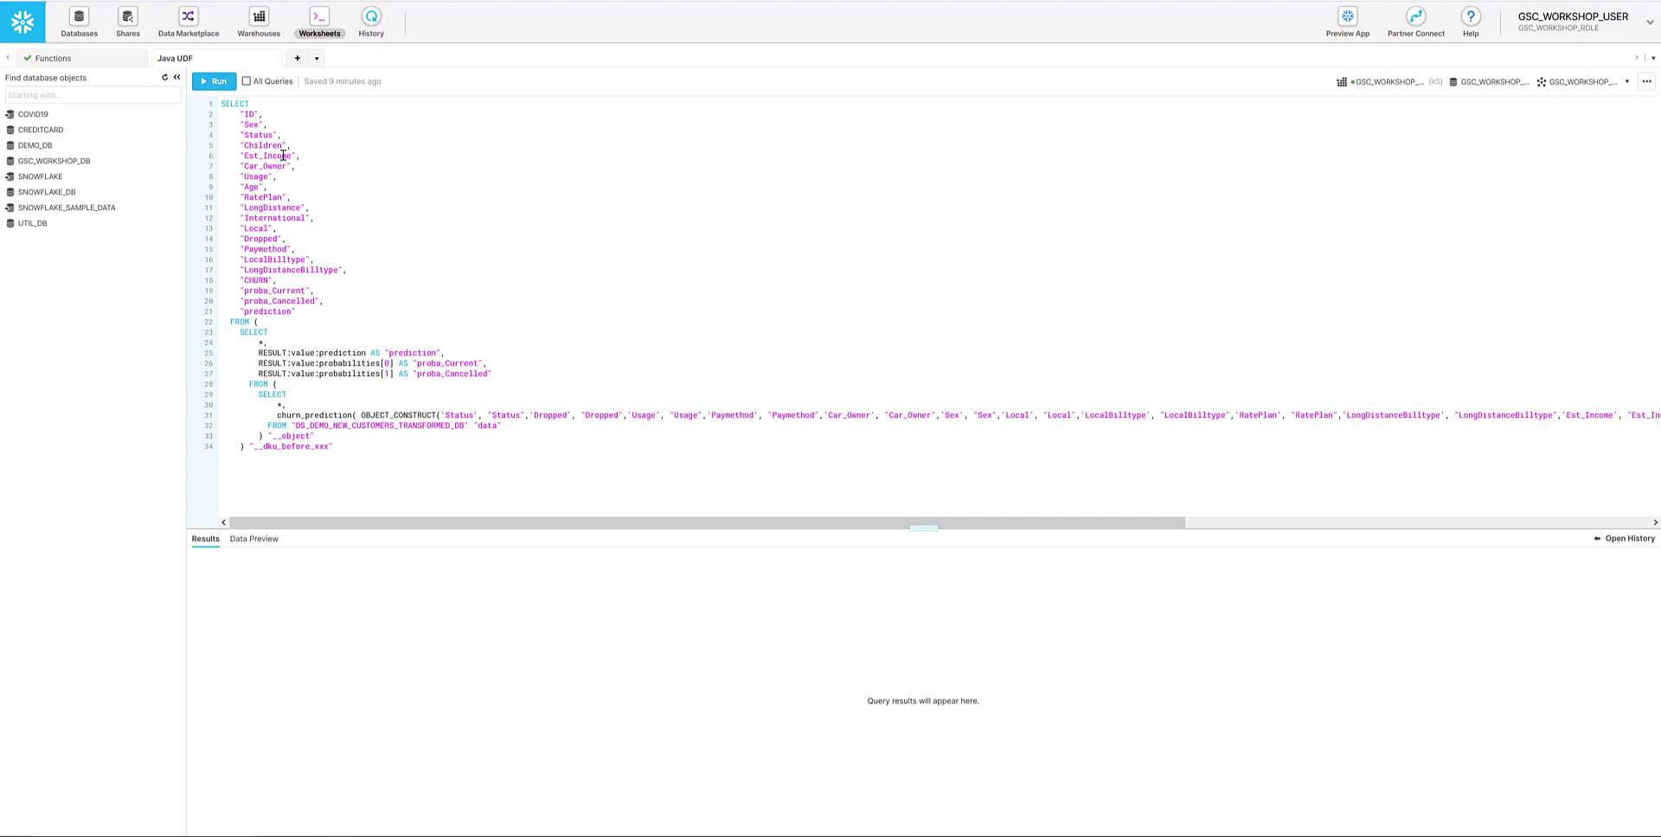
click(213, 83)
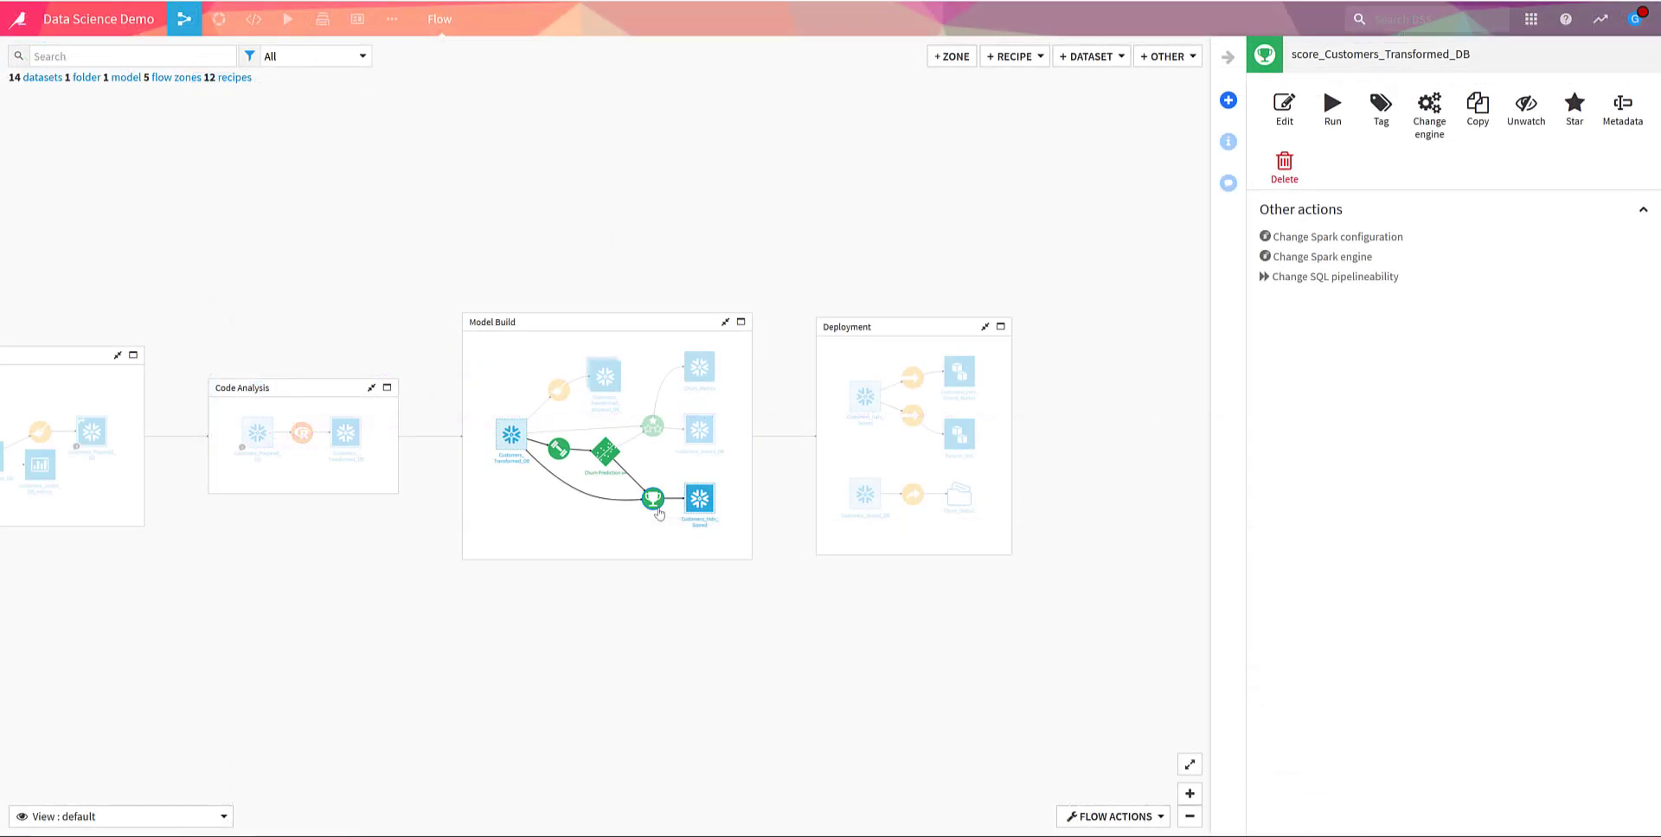
Step: Switch to the Dataiku flow, open the score_Customers_Transformed_DB recipe and check its available recipe engines without changing the selection
double_click(655, 502)
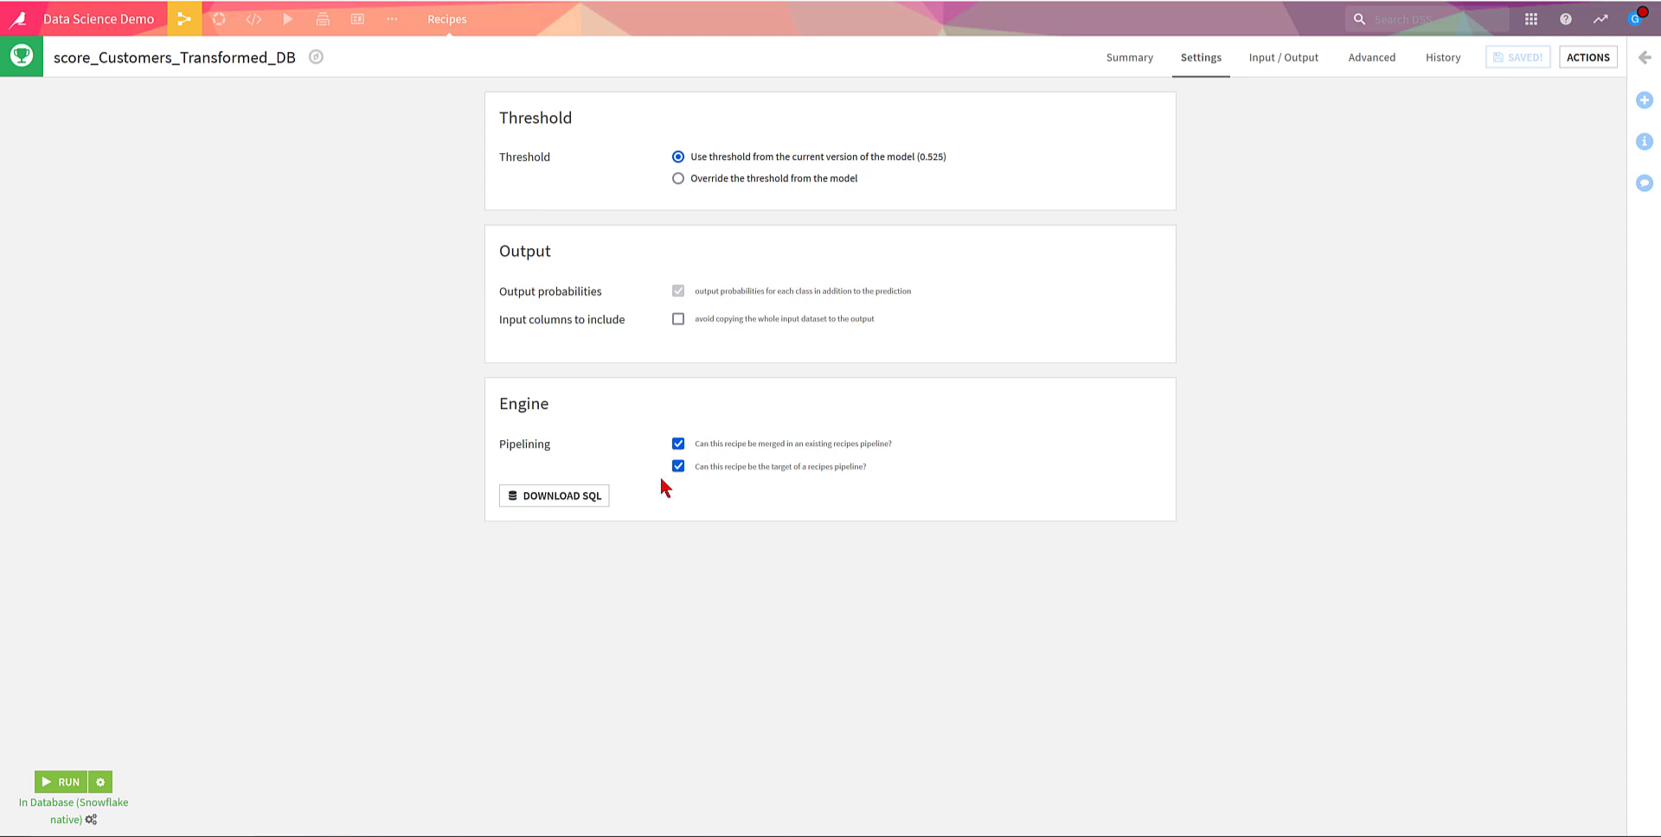
drag(84, 817, 21, 803)
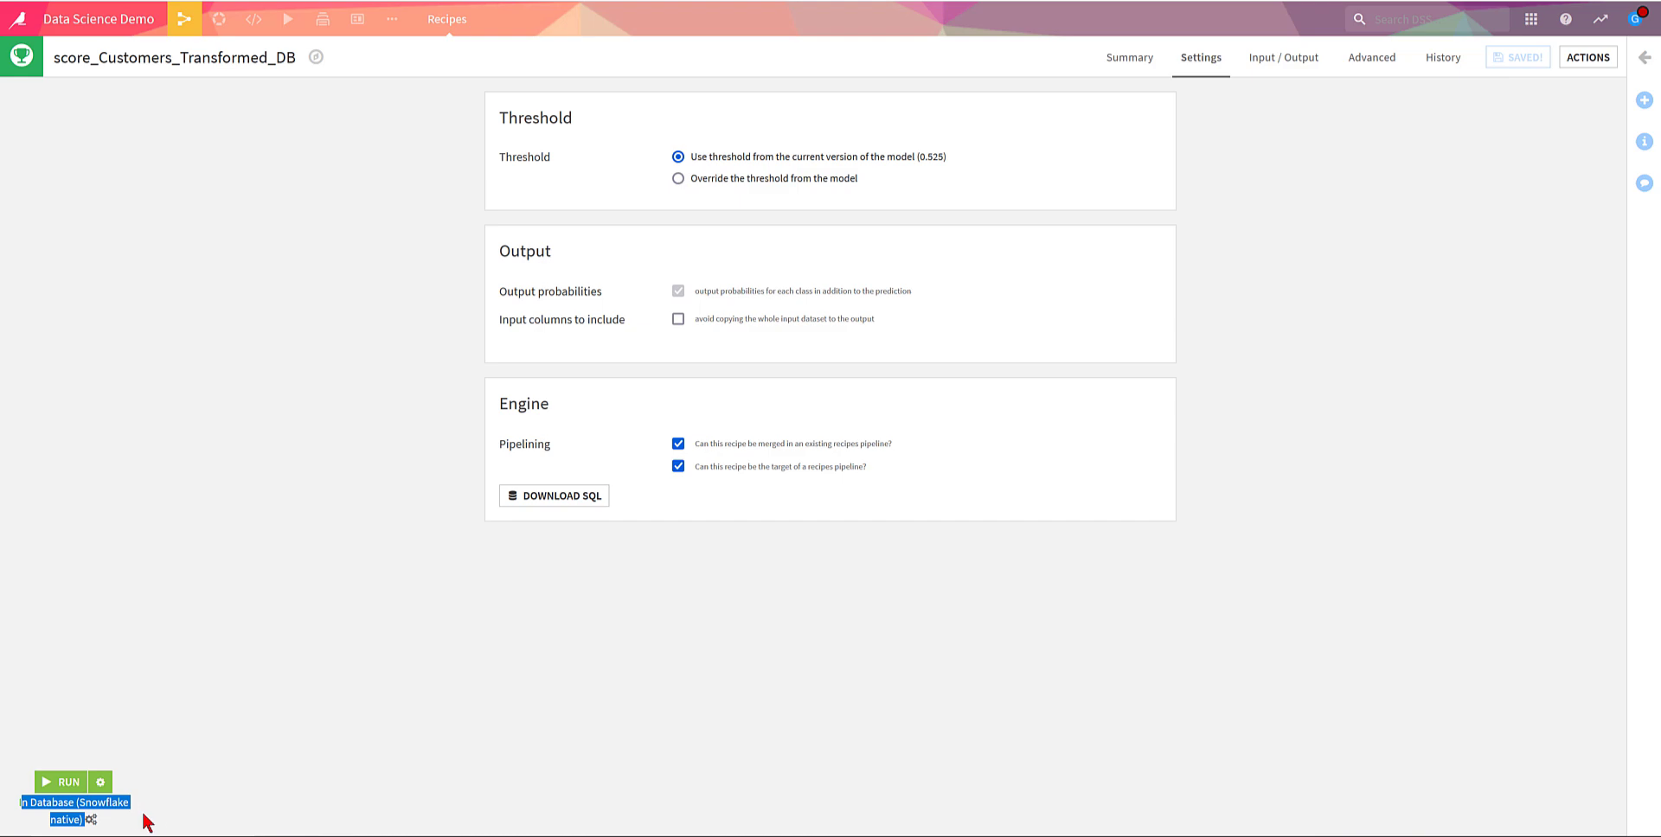
click(92, 819)
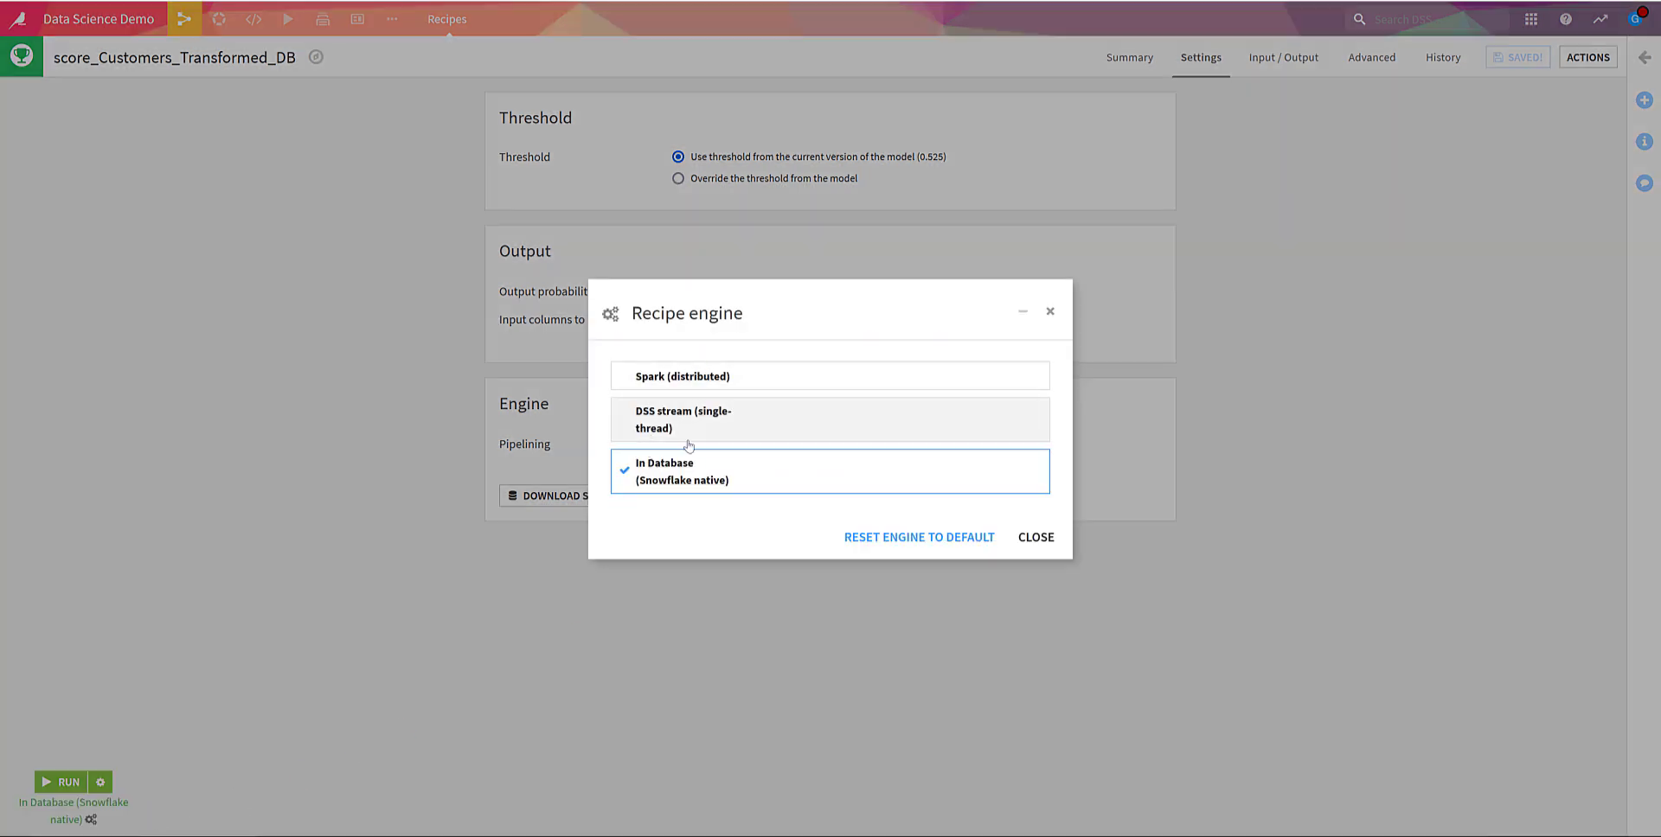
click(1034, 539)
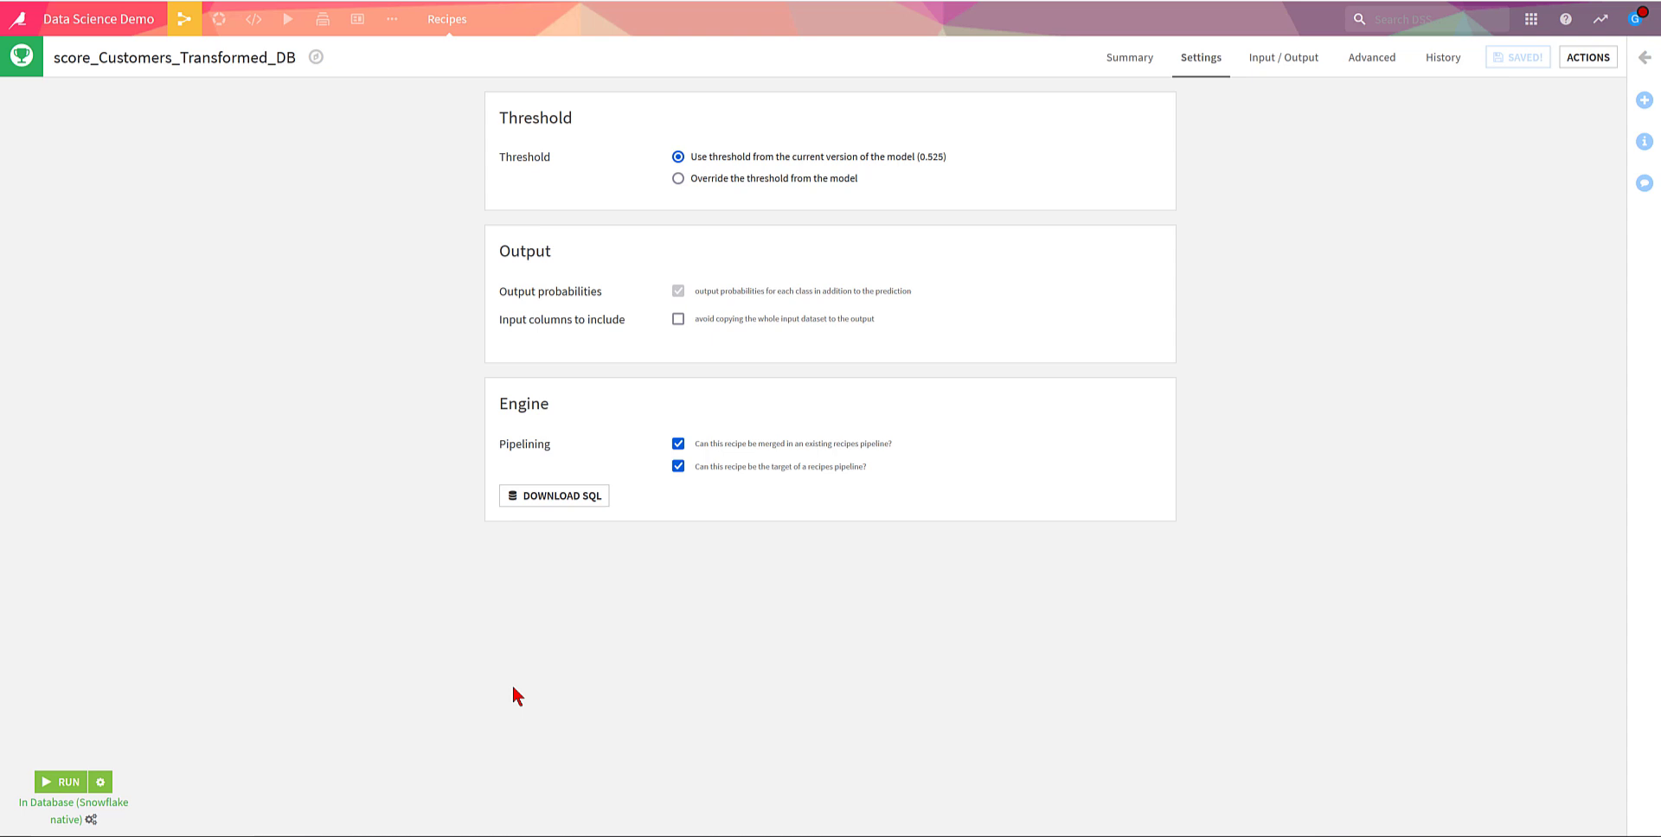
Step: Run the scoring recipe and examine the job's activity log for the temporary scoring function in the generated SQL query
click(74, 783)
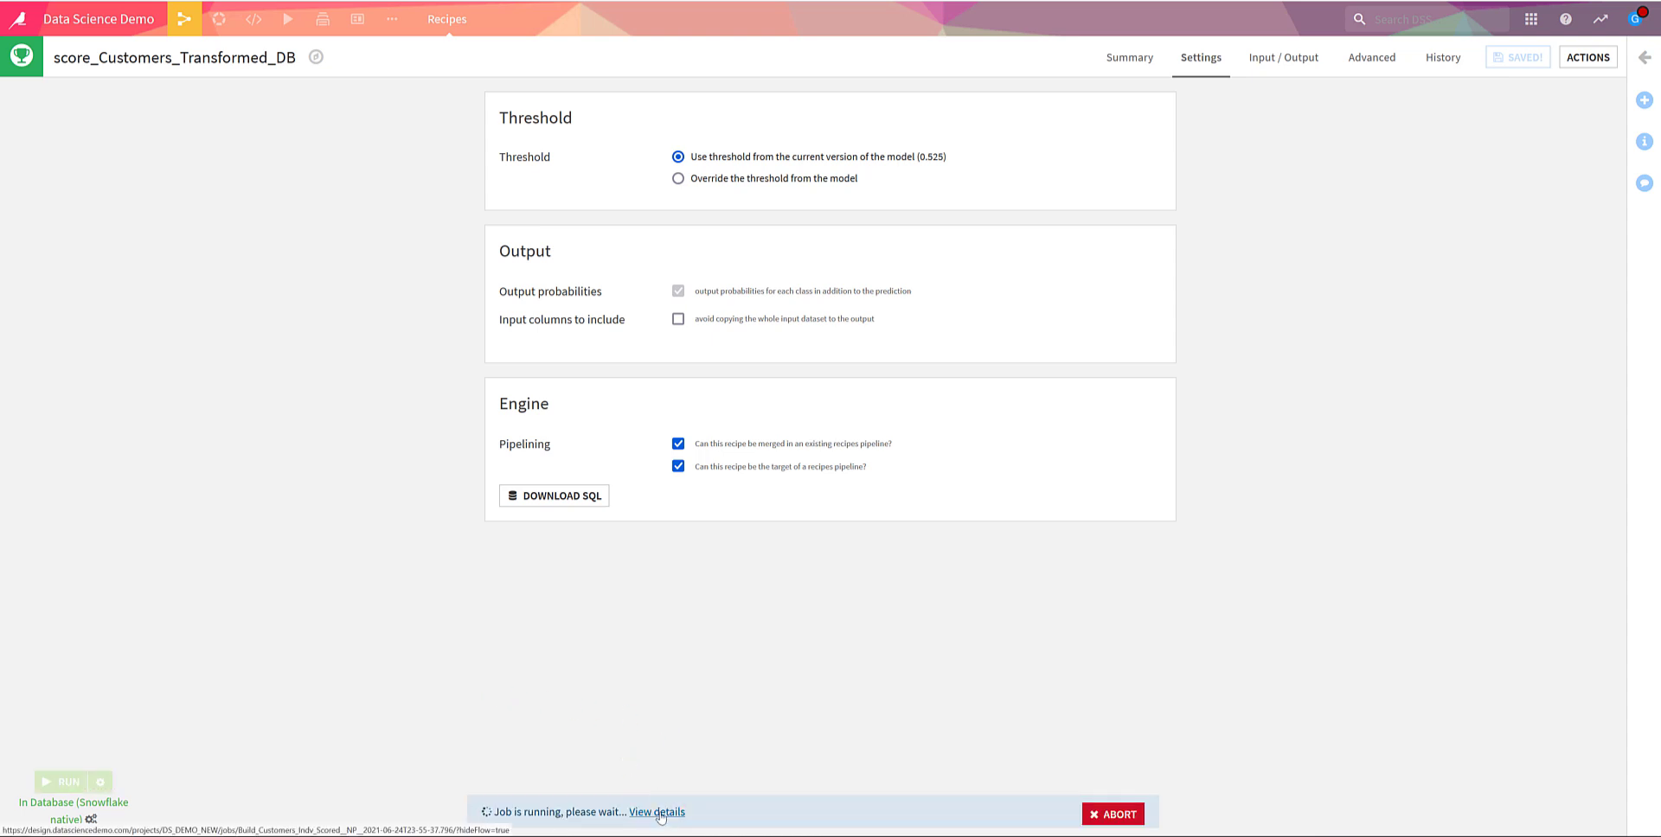
click(659, 811)
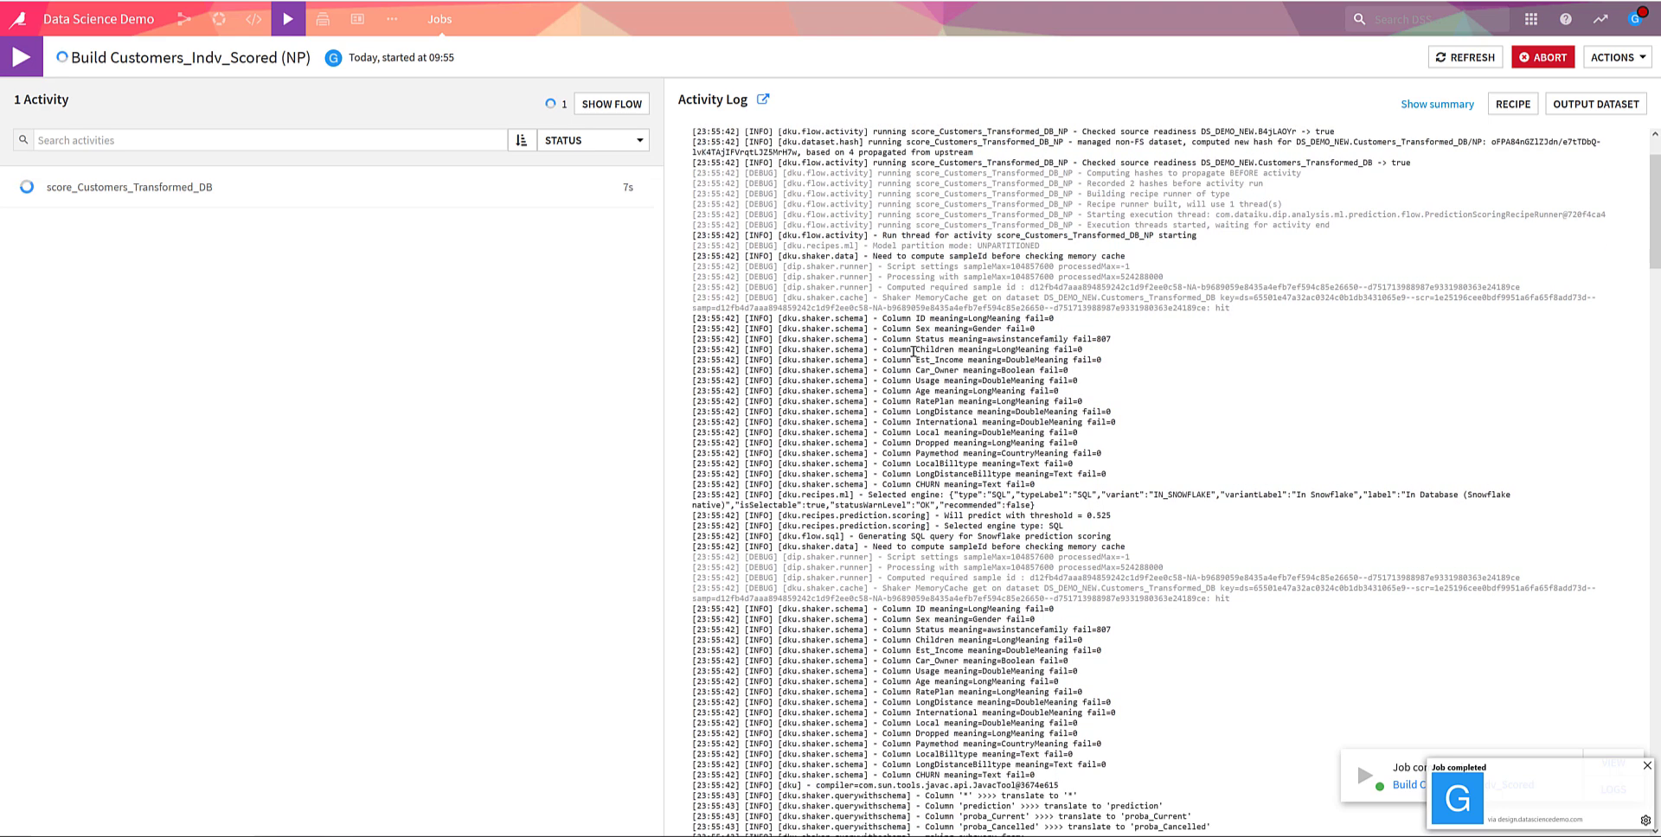
scroll(914, 352, down, 2)
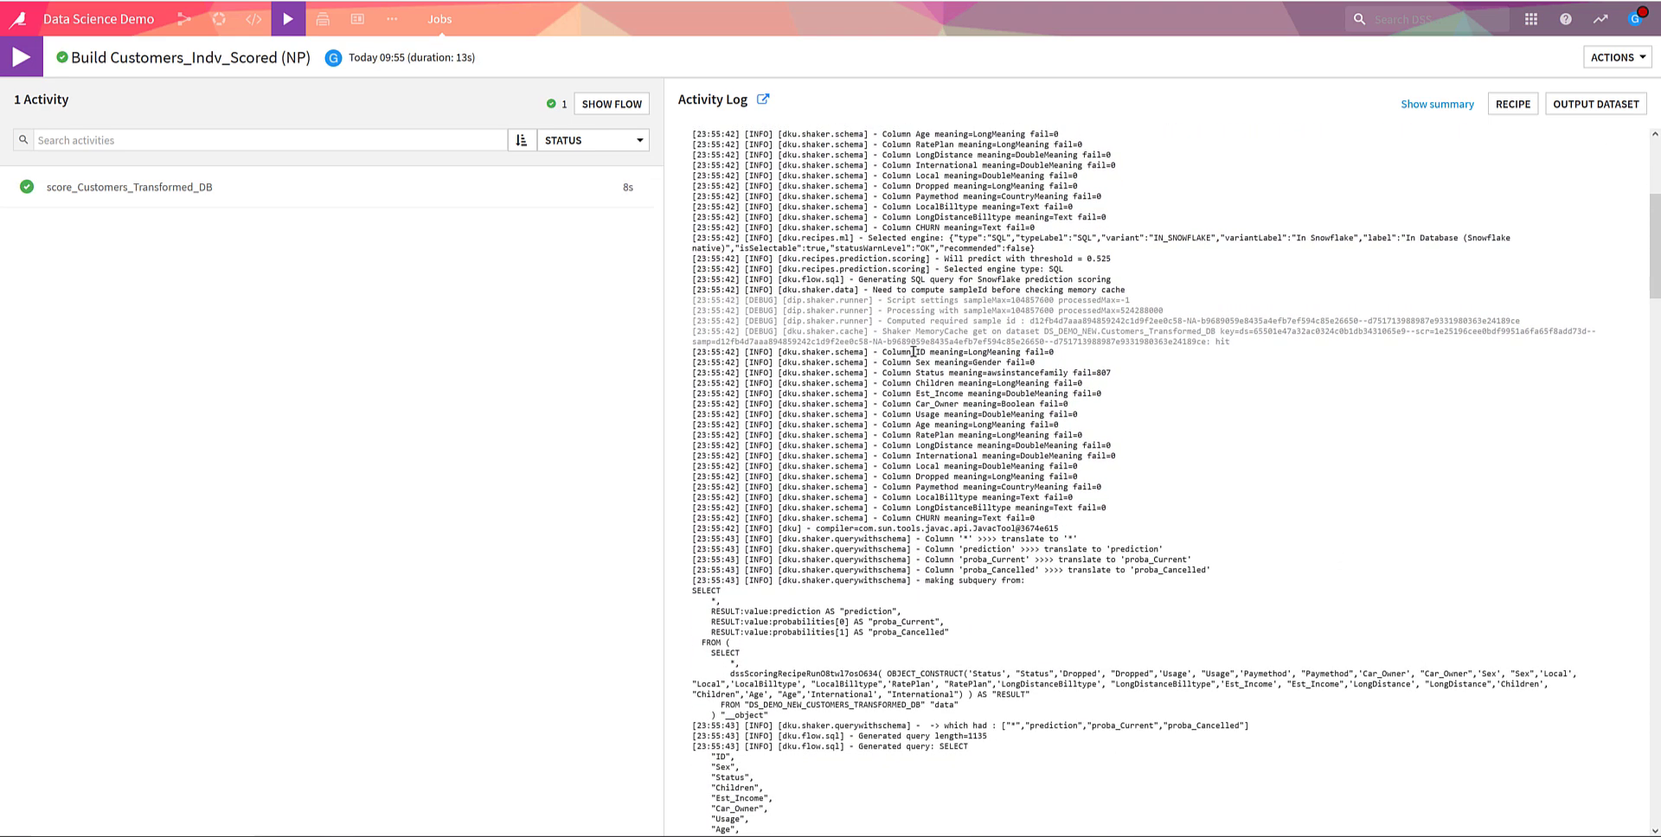
scroll(914, 352, down, 1)
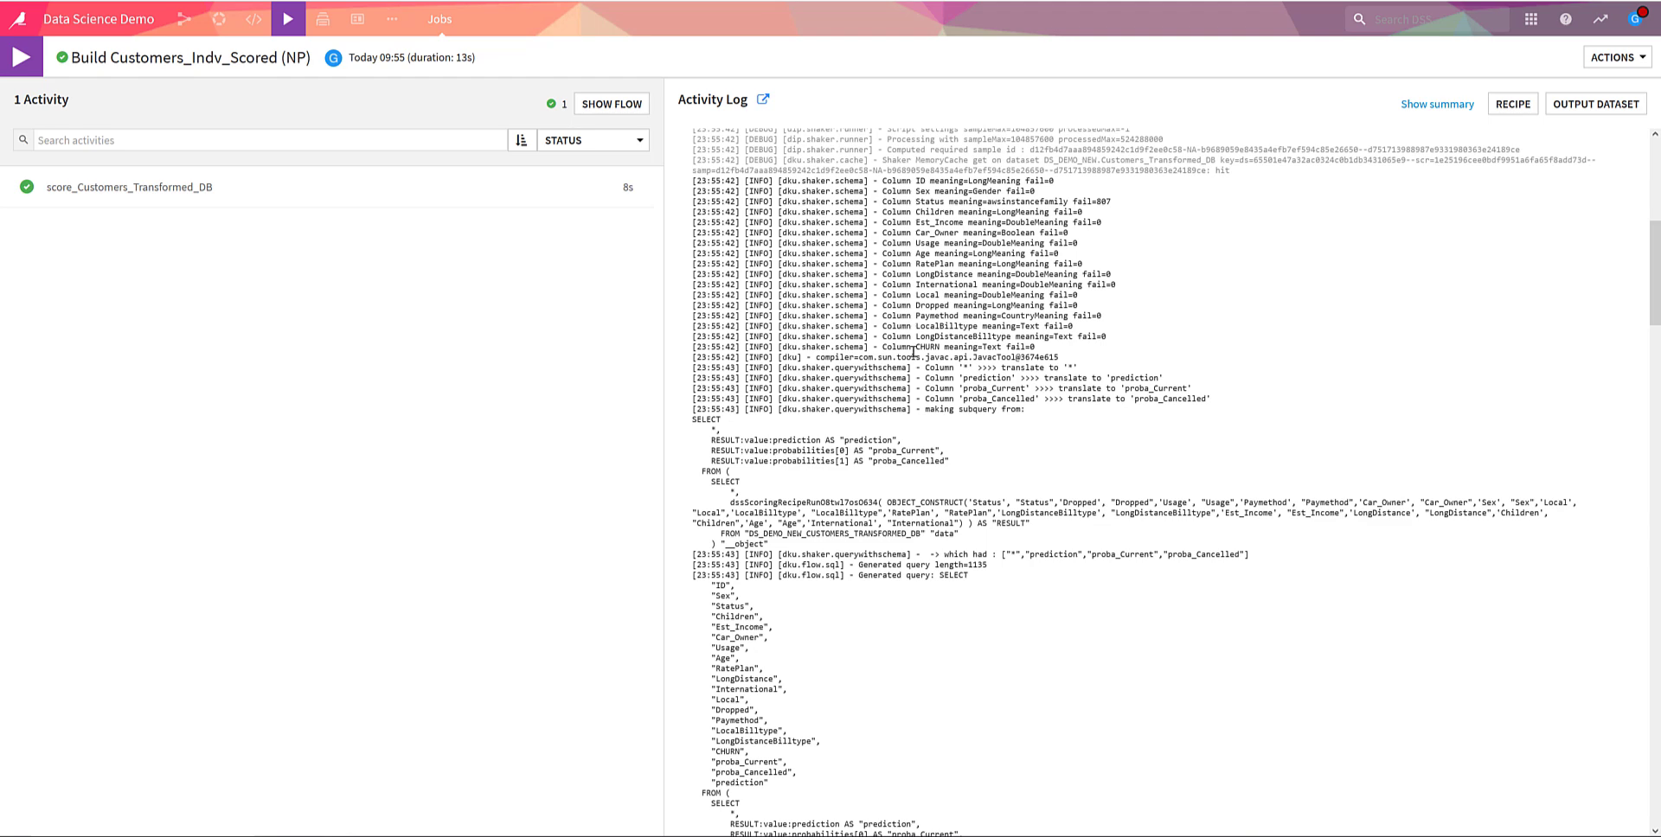
scroll(1029, 424, down, 4)
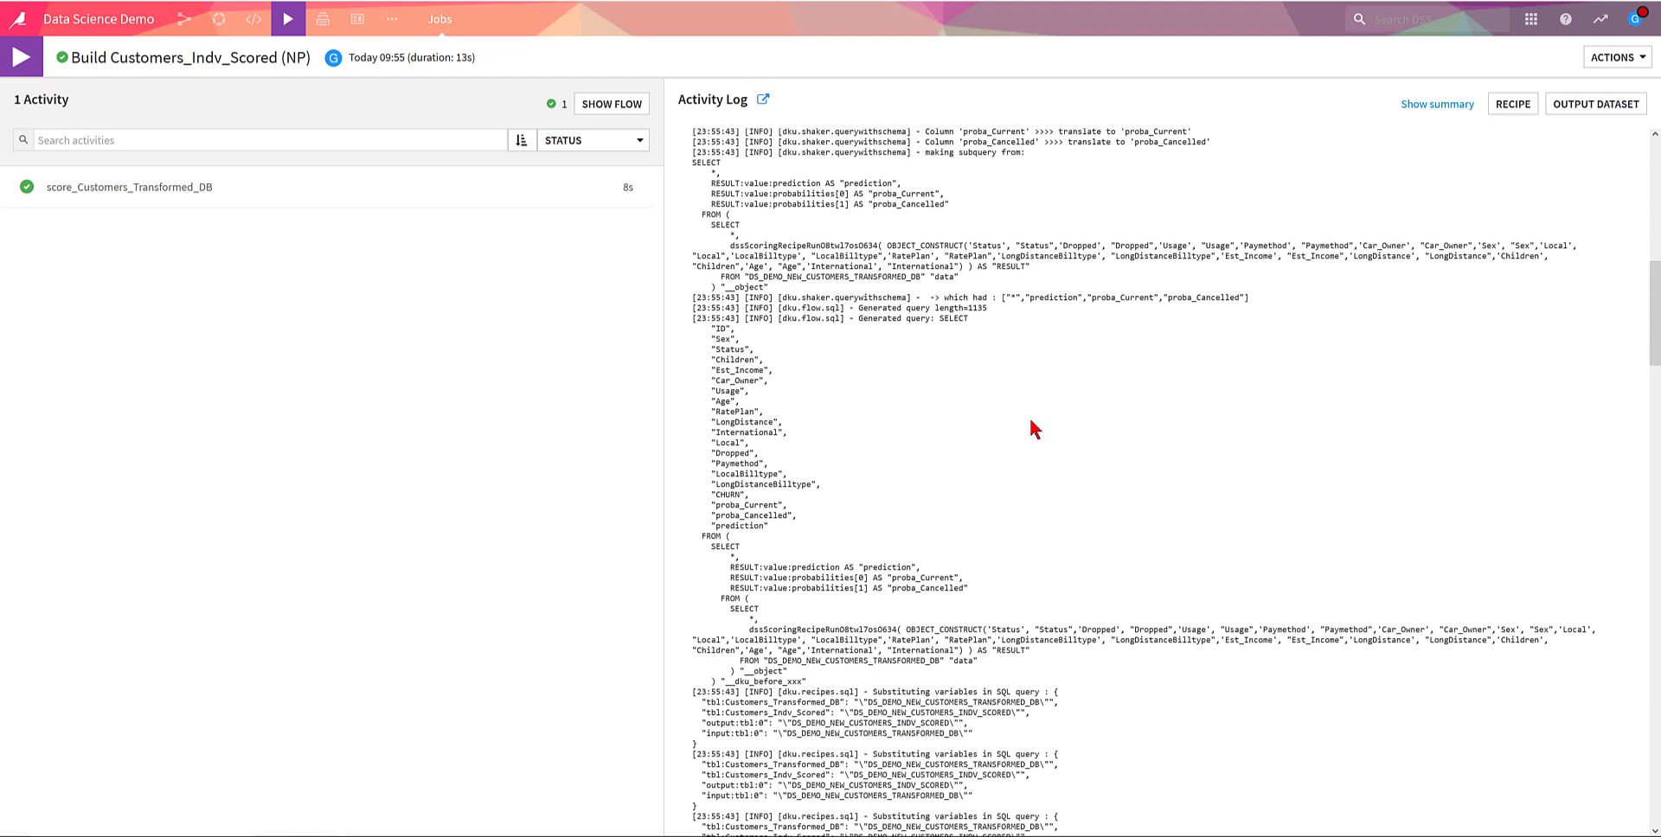
scroll(1034, 429, down, 1)
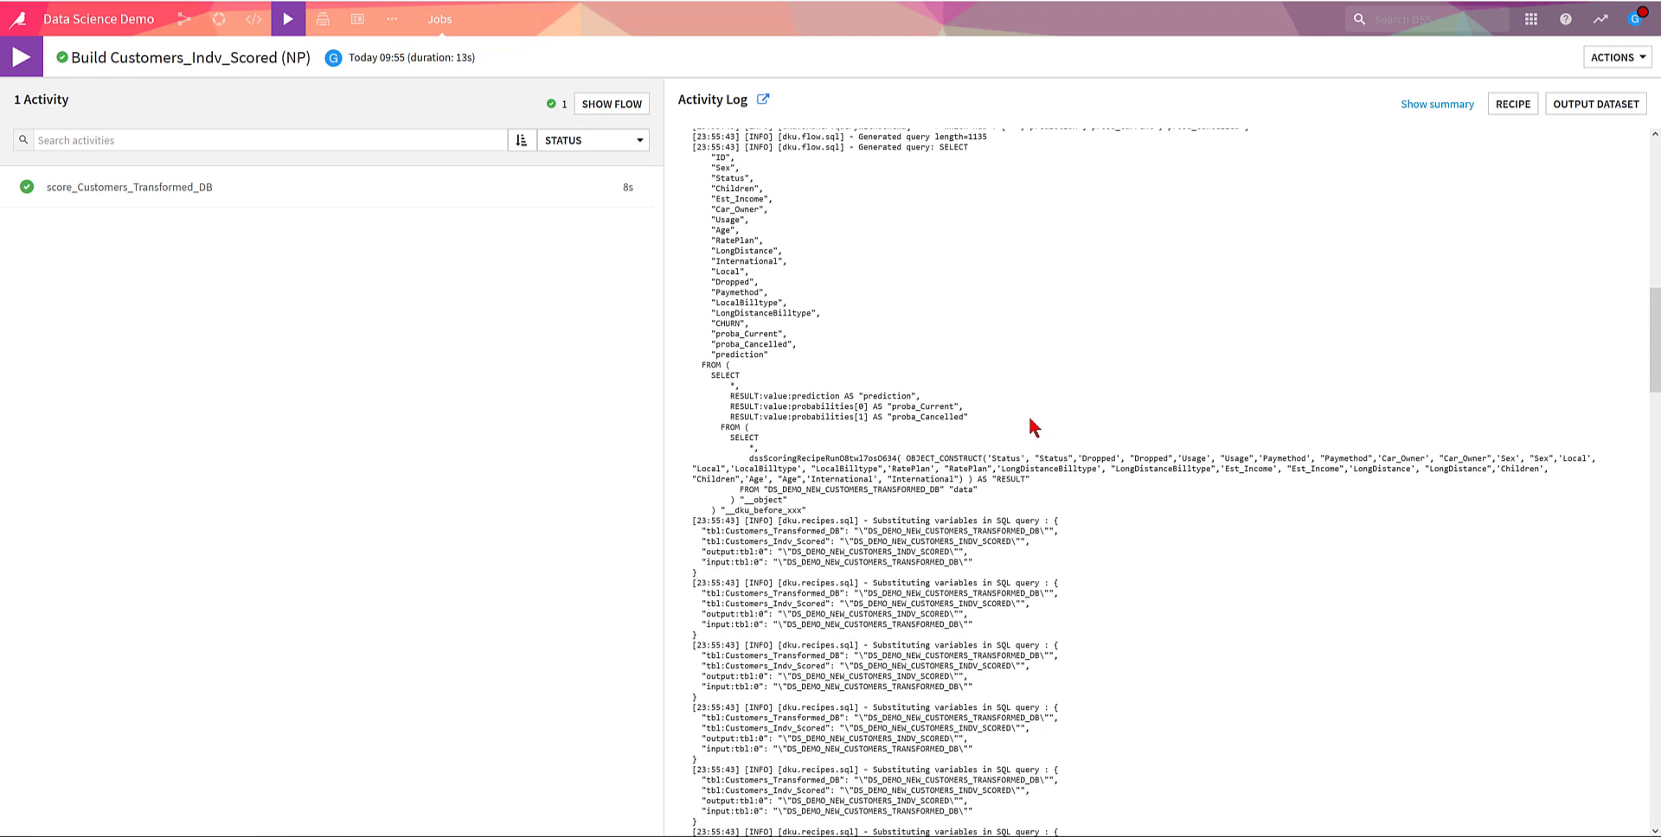
double_click(839, 463)
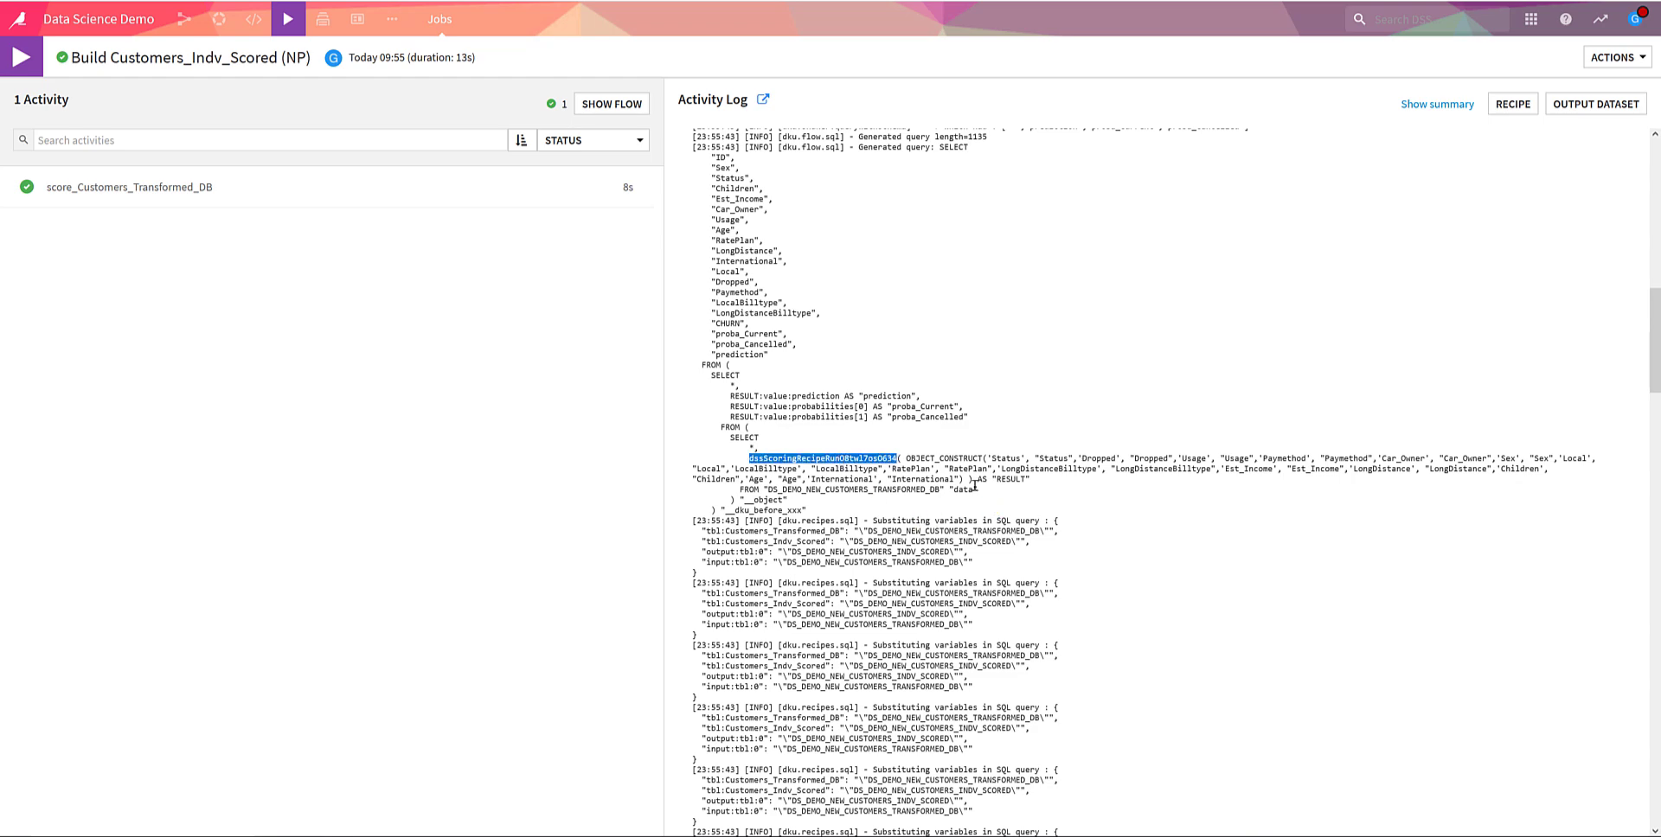
Step: Examine the rest of the activity log for the output table creation and the statement that drops the temporary scoring function
scroll(975, 486, down, 10)
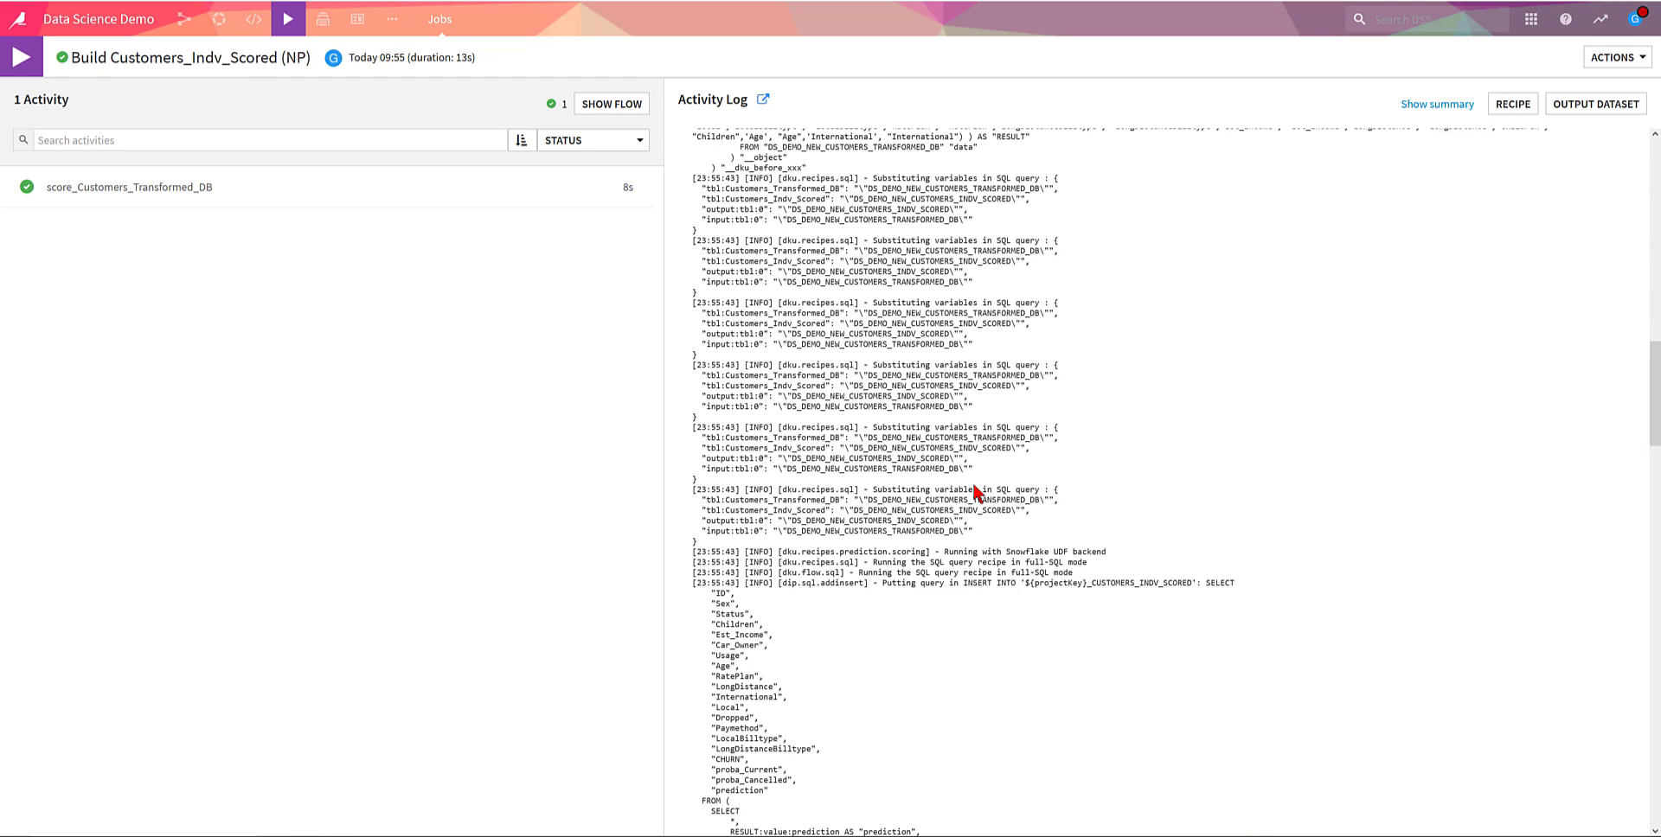
scroll(975, 486, down, 10)
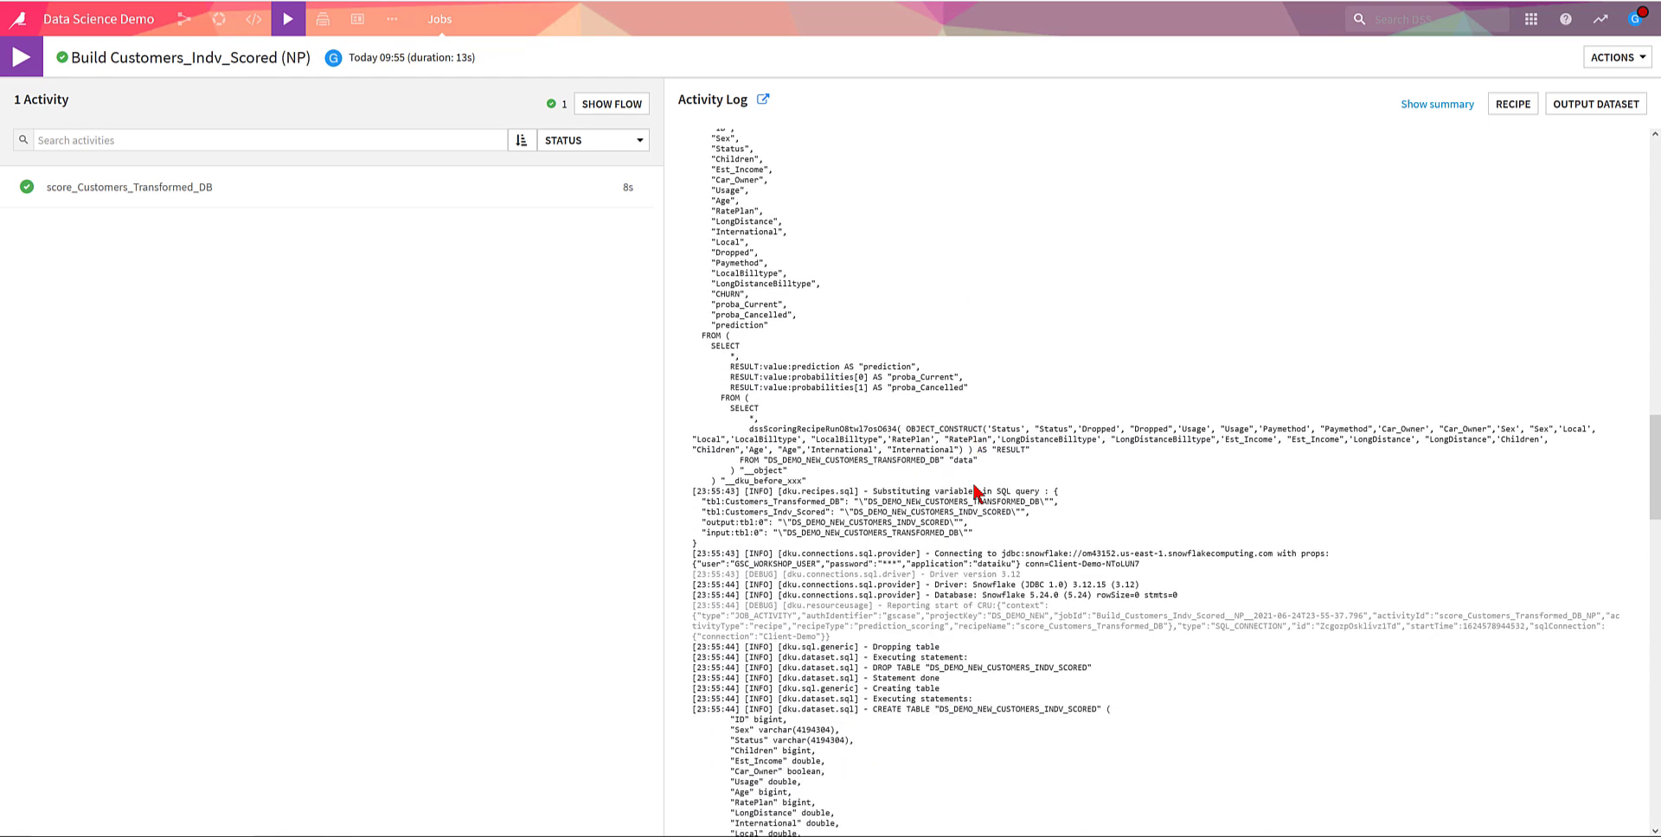
scroll(975, 490, down, 15)
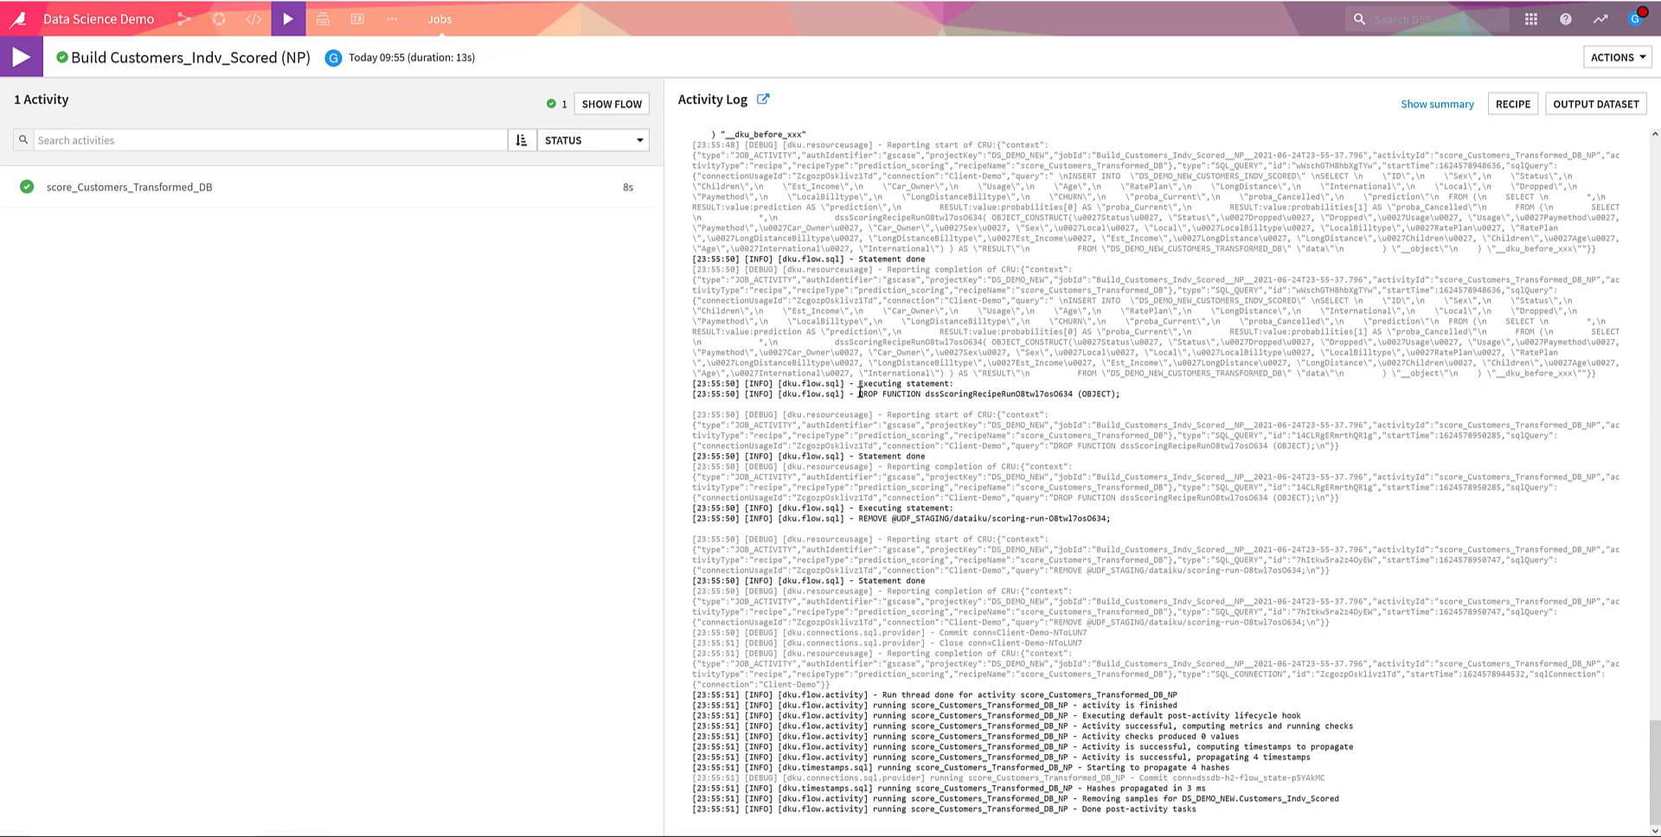
drag(857, 393, 1118, 391)
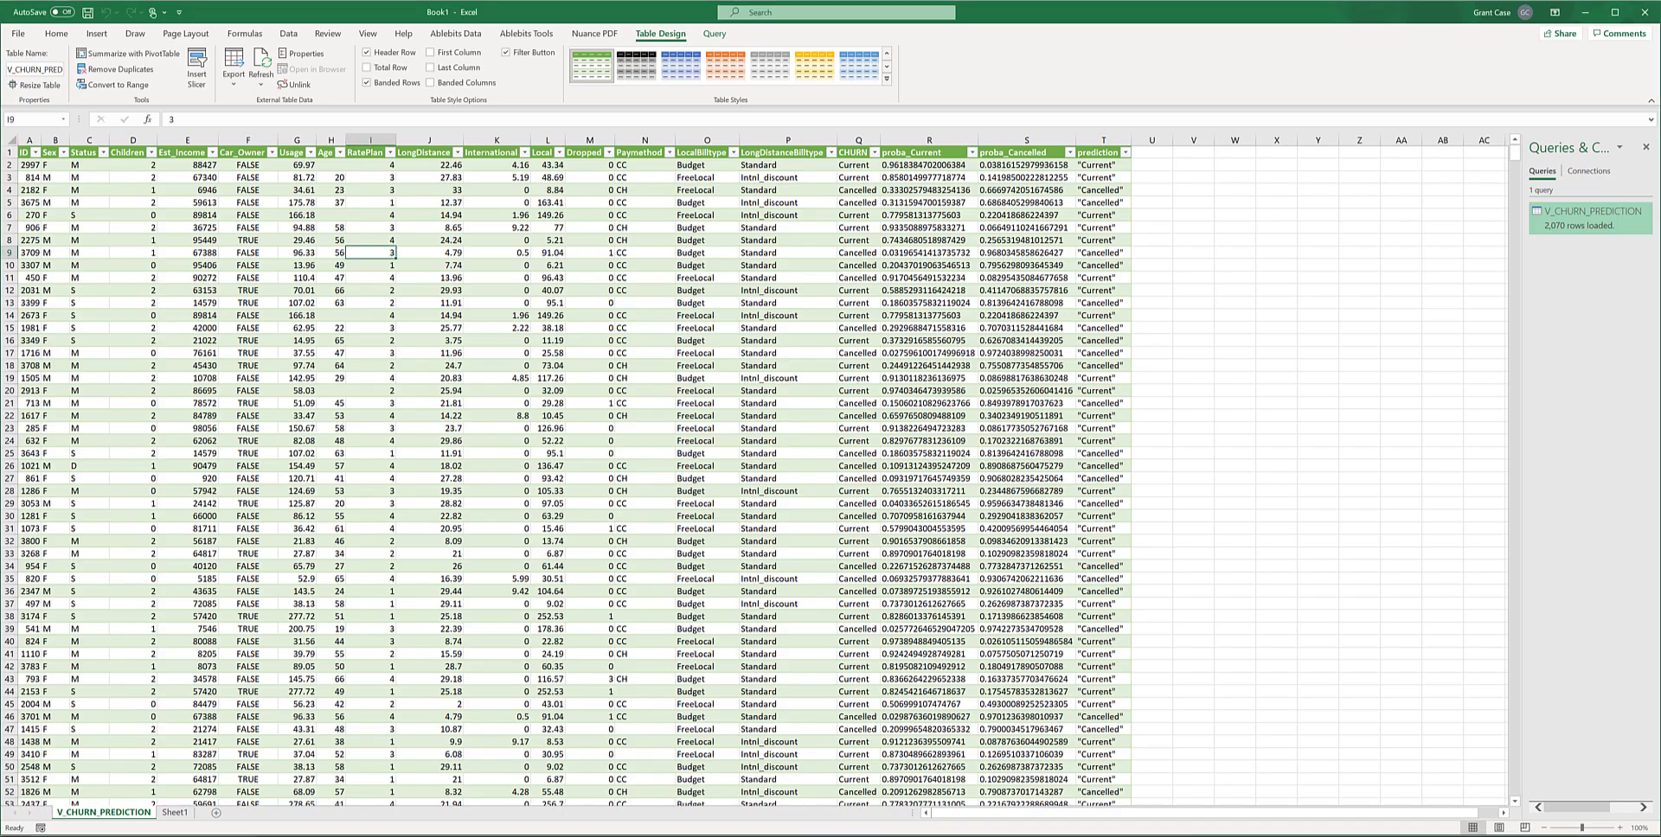
Step: Switch to the Excel workbook and start an ODBC data import using the Snowflake - Dataiku-Account data source
click(58, 69)
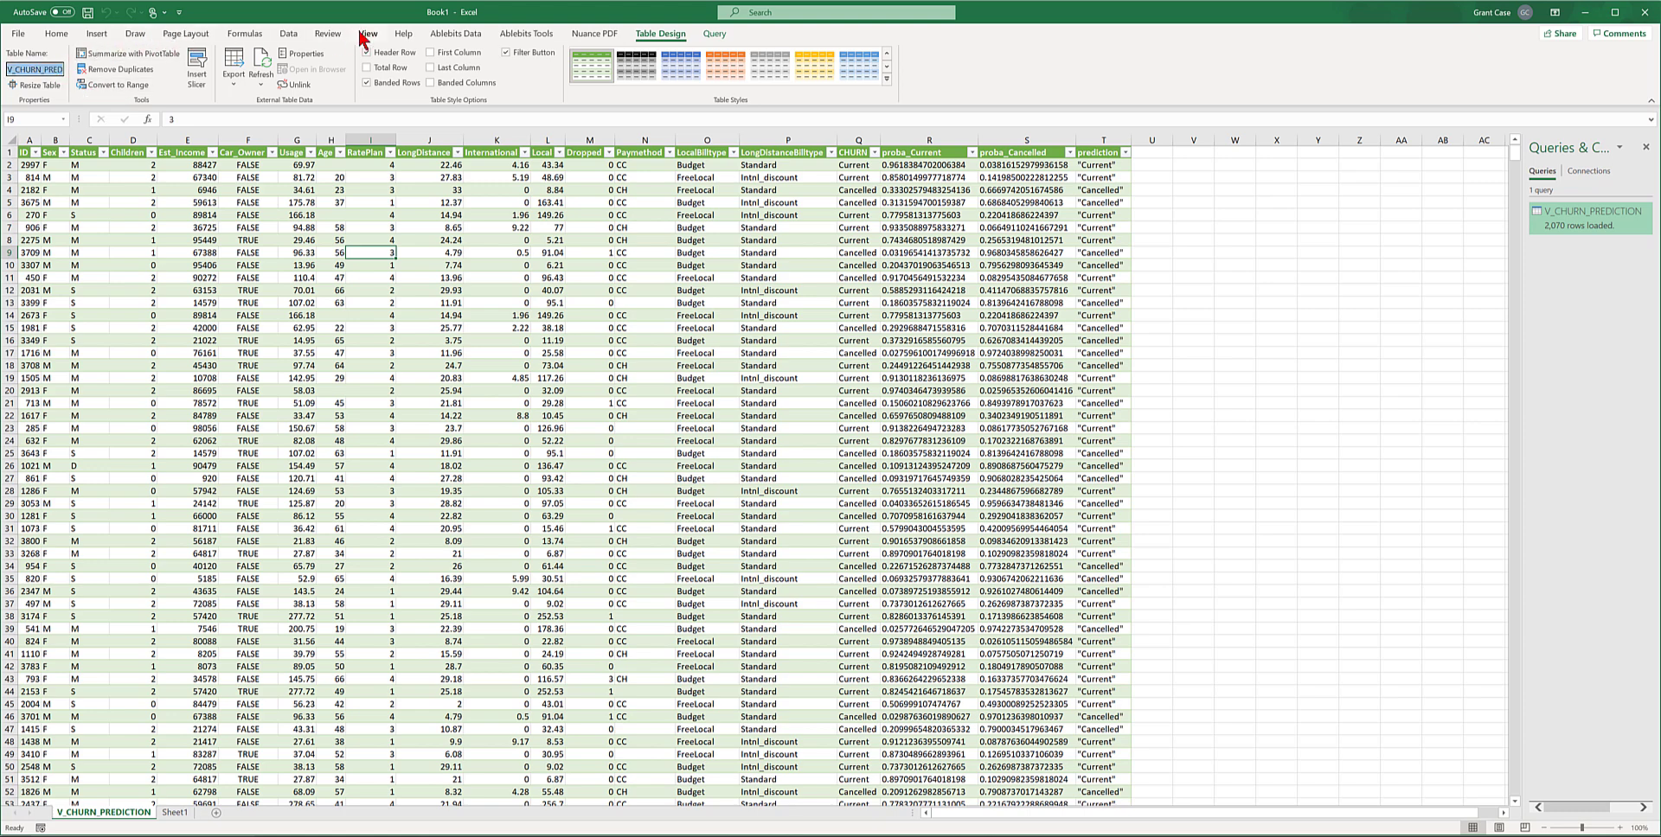
click(288, 34)
click(19, 64)
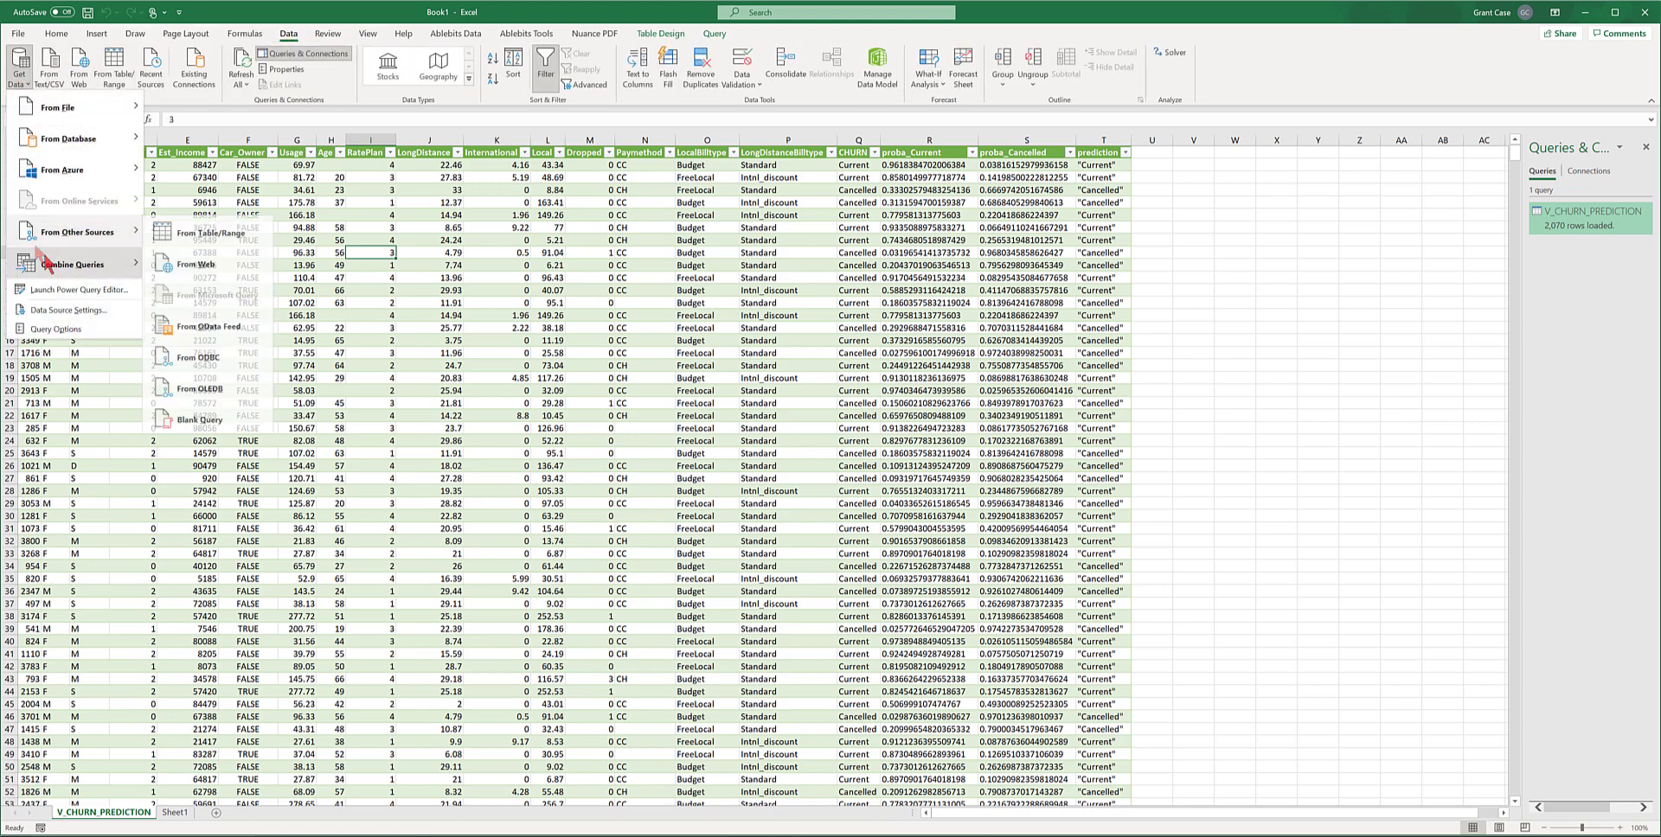
mouse_move(78, 232)
click(240, 358)
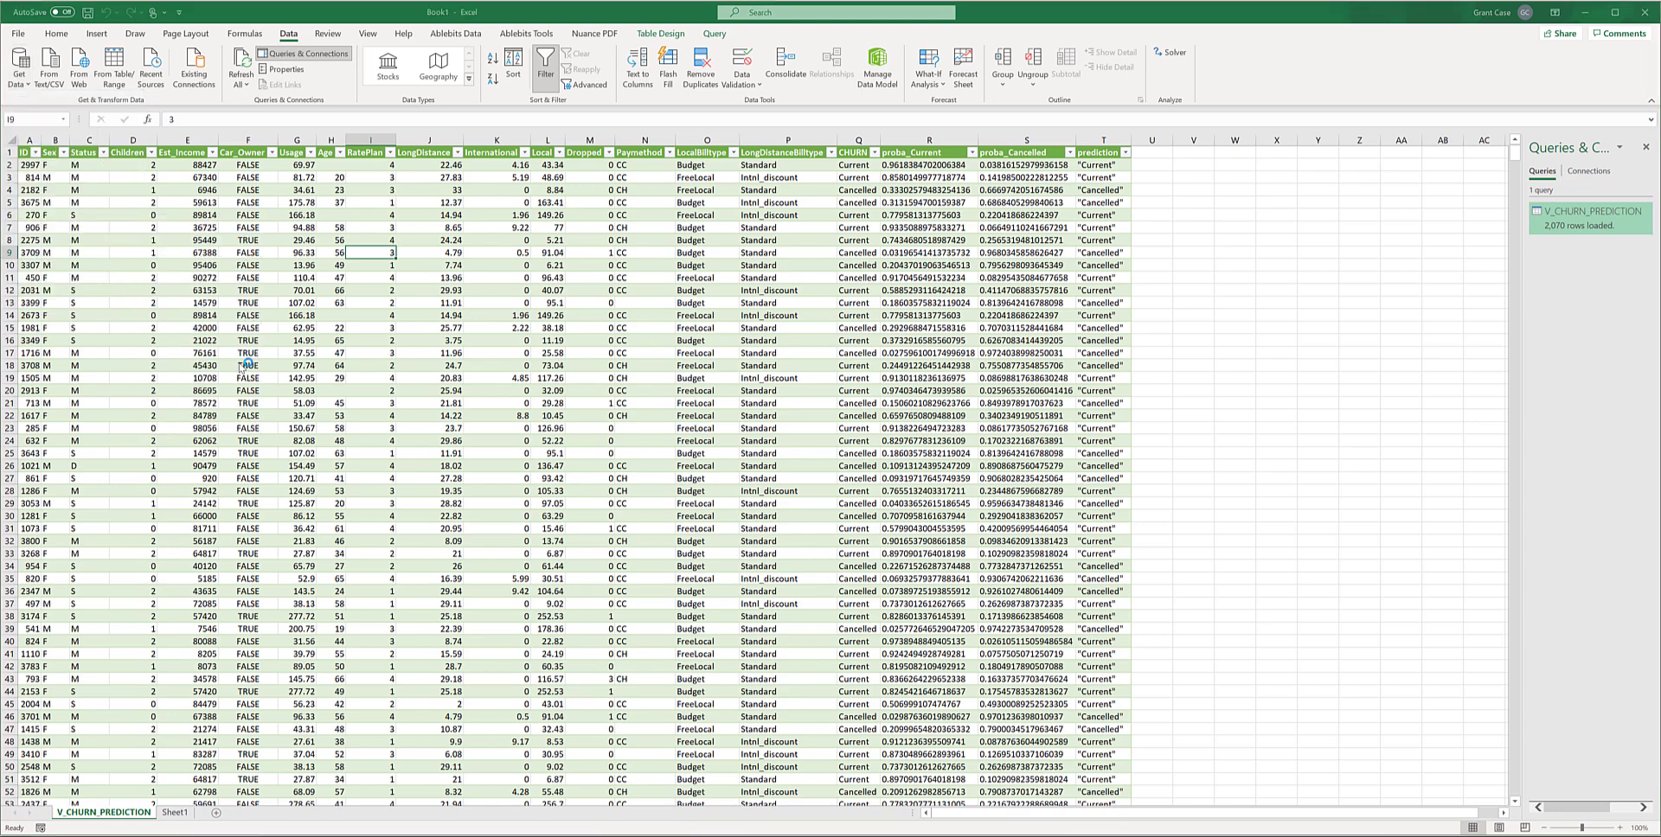
click(721, 373)
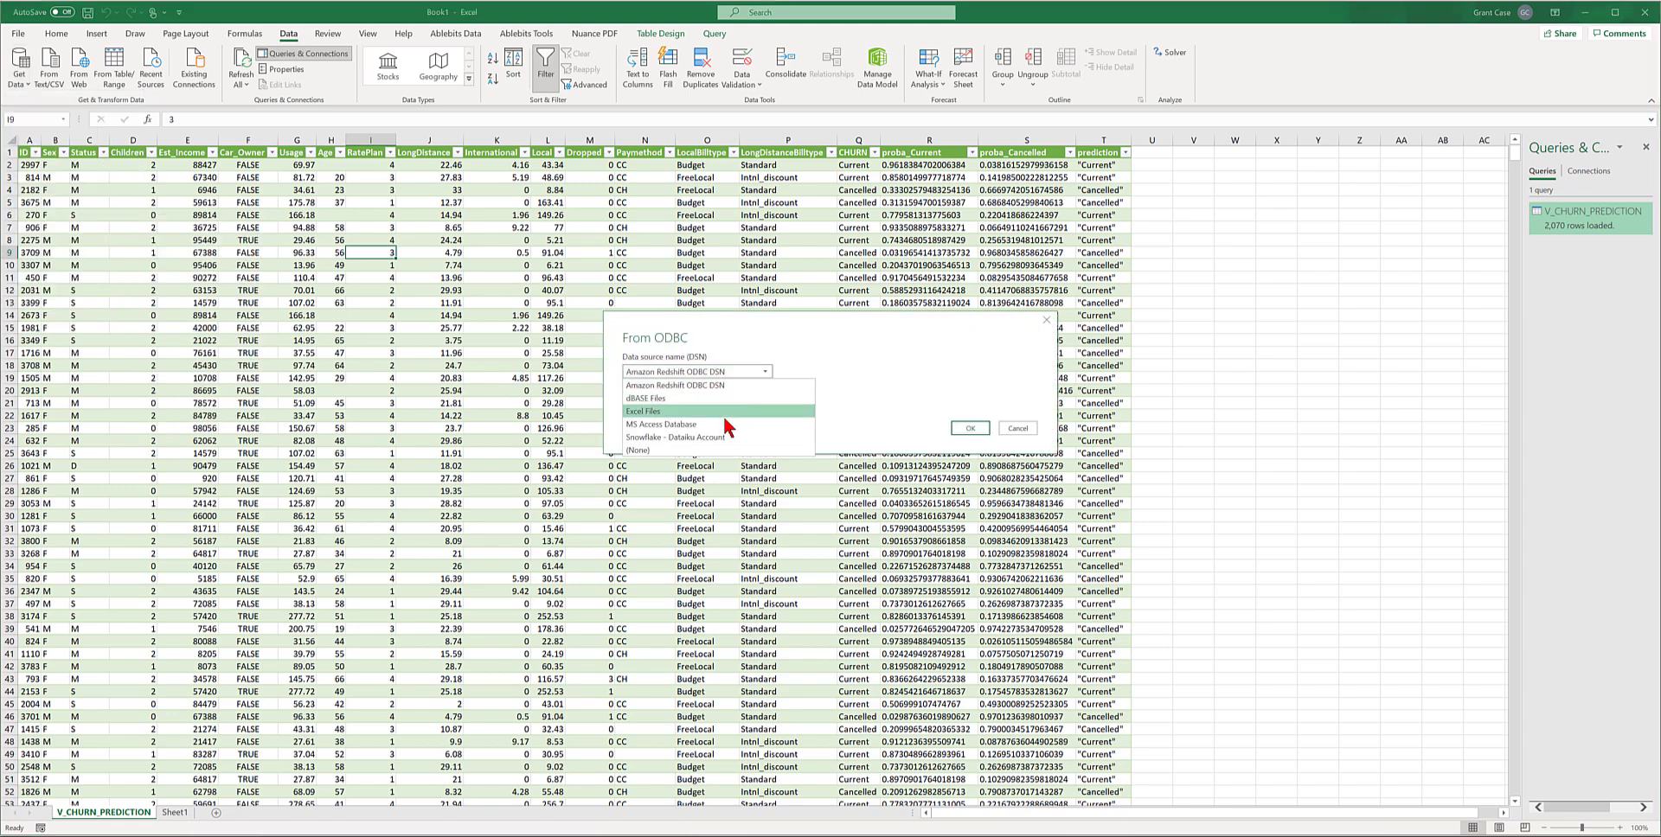
click(718, 399)
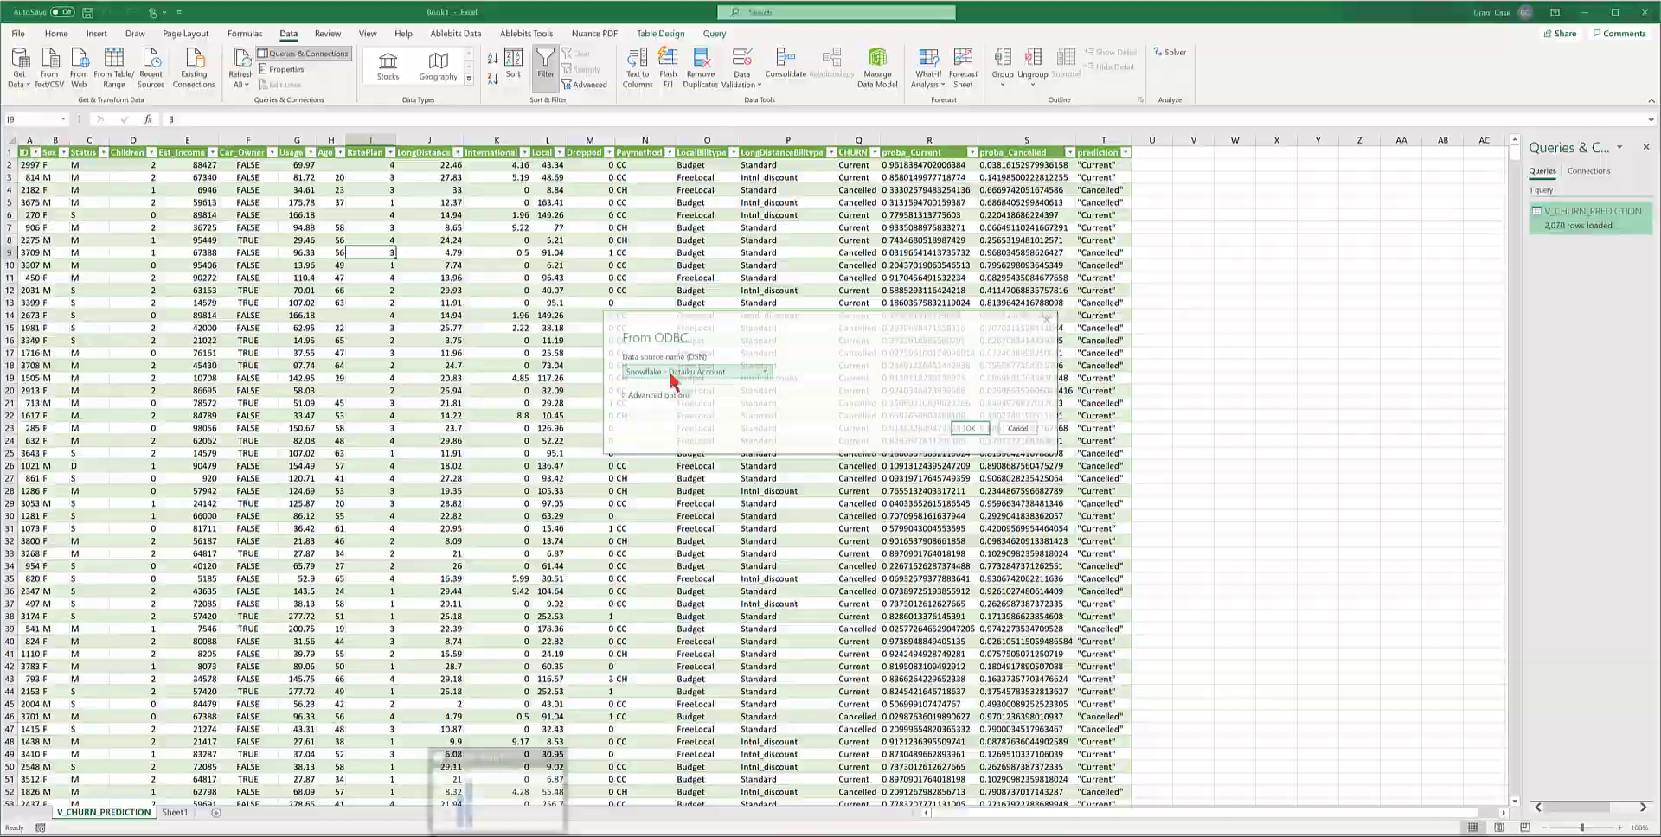